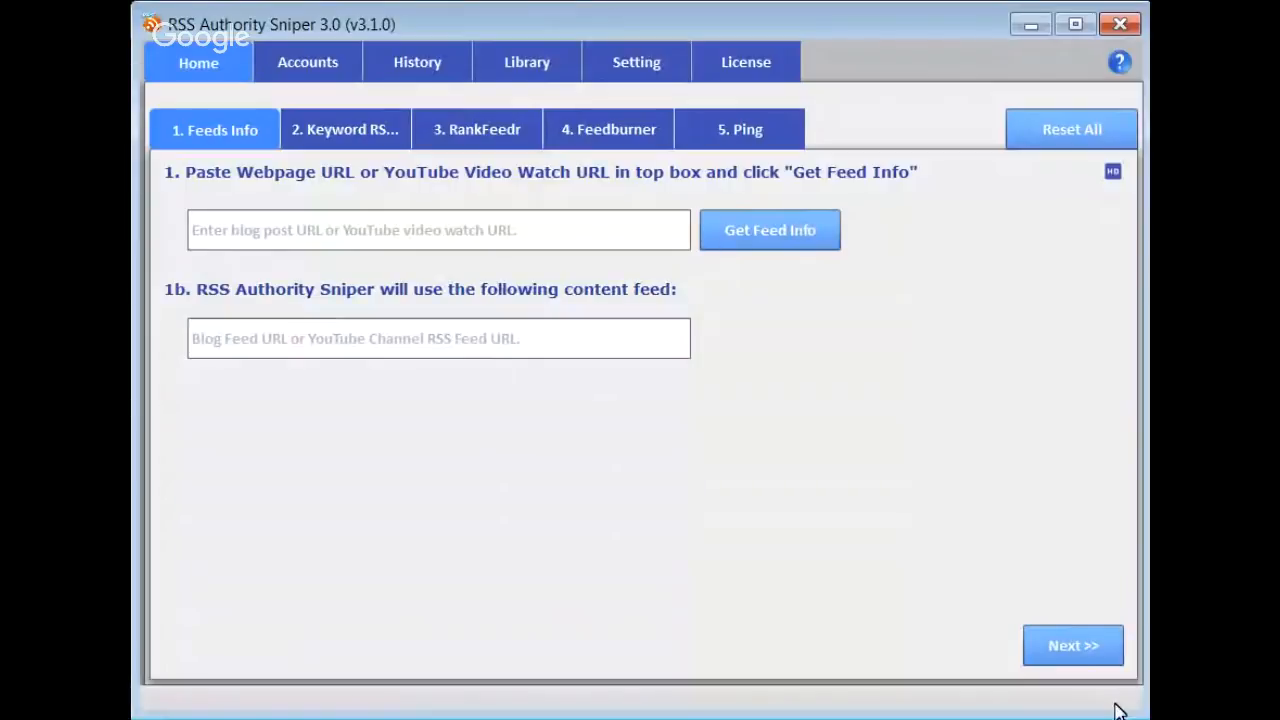
{"action": "left_click_drag", "start_coordinate": [1145, 710], "coordinate": [1194, 711]}
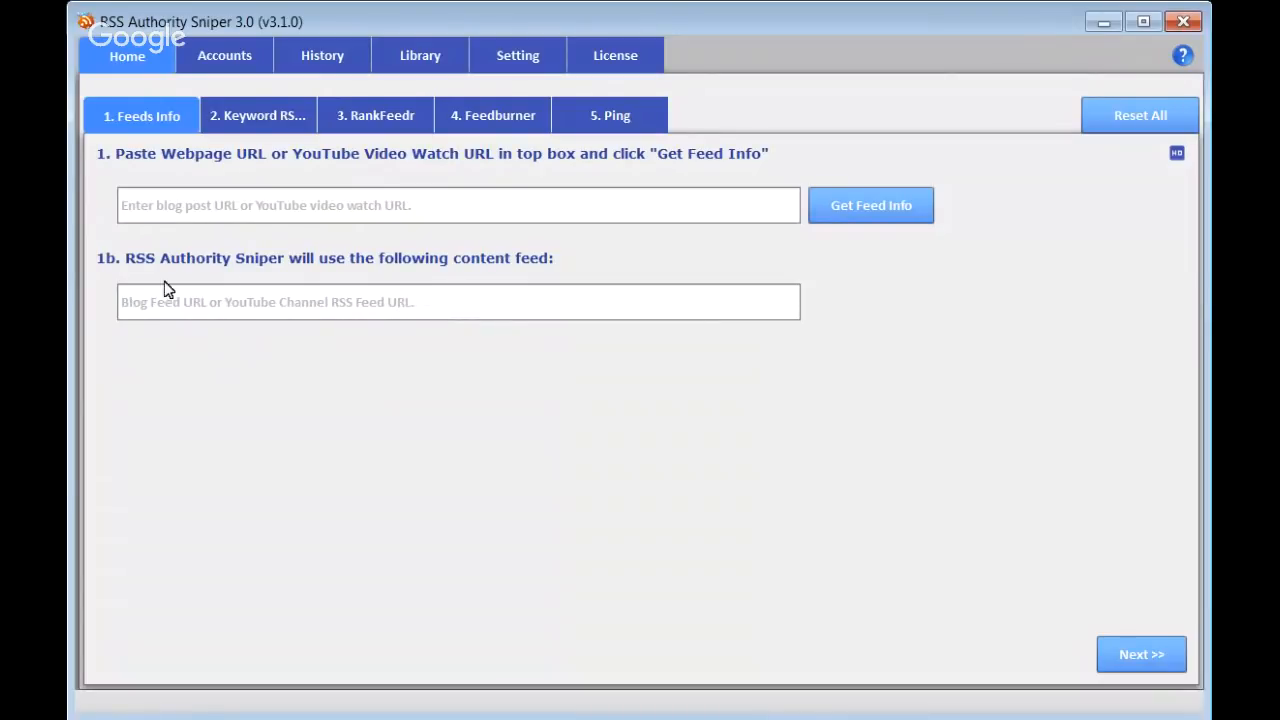
{"action": "left_click", "coordinate": [141, 214]}
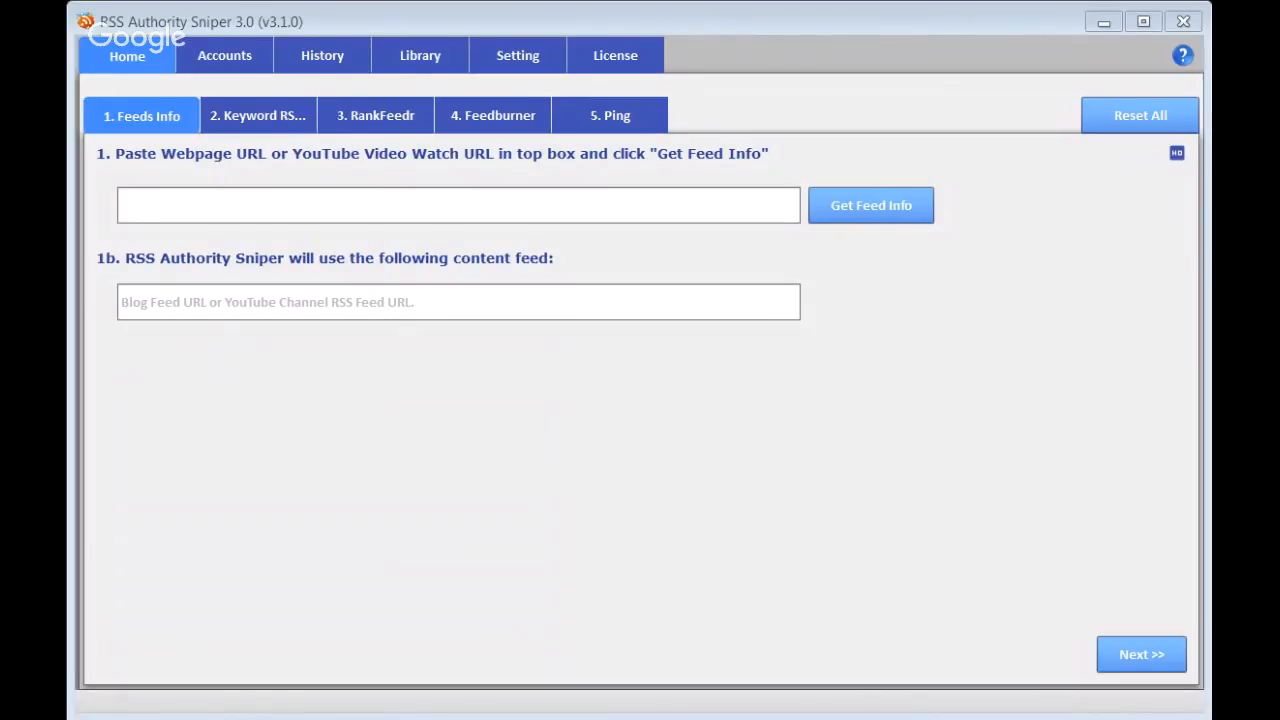
{"action": "left_click", "coordinate": [458, 205]}
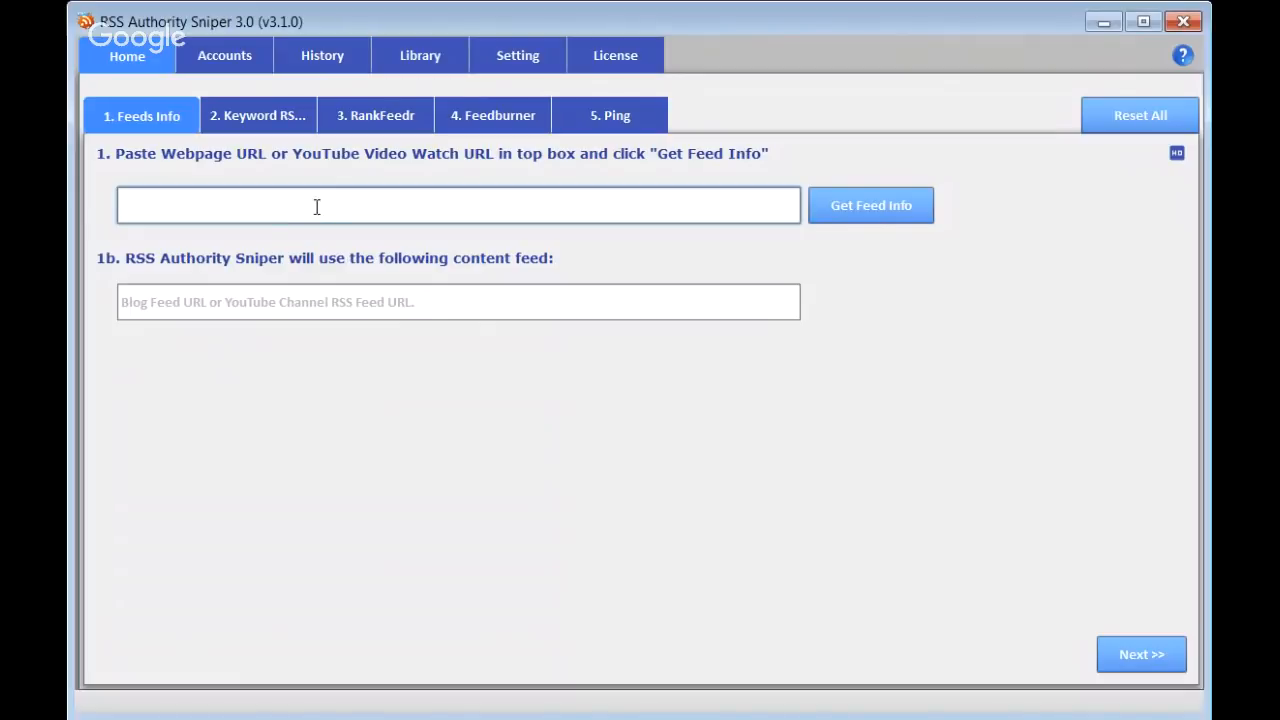
{"action": "type", "text": "http://authorityseolab.com/ten-best-youtube-alternatives-for-2019/"}
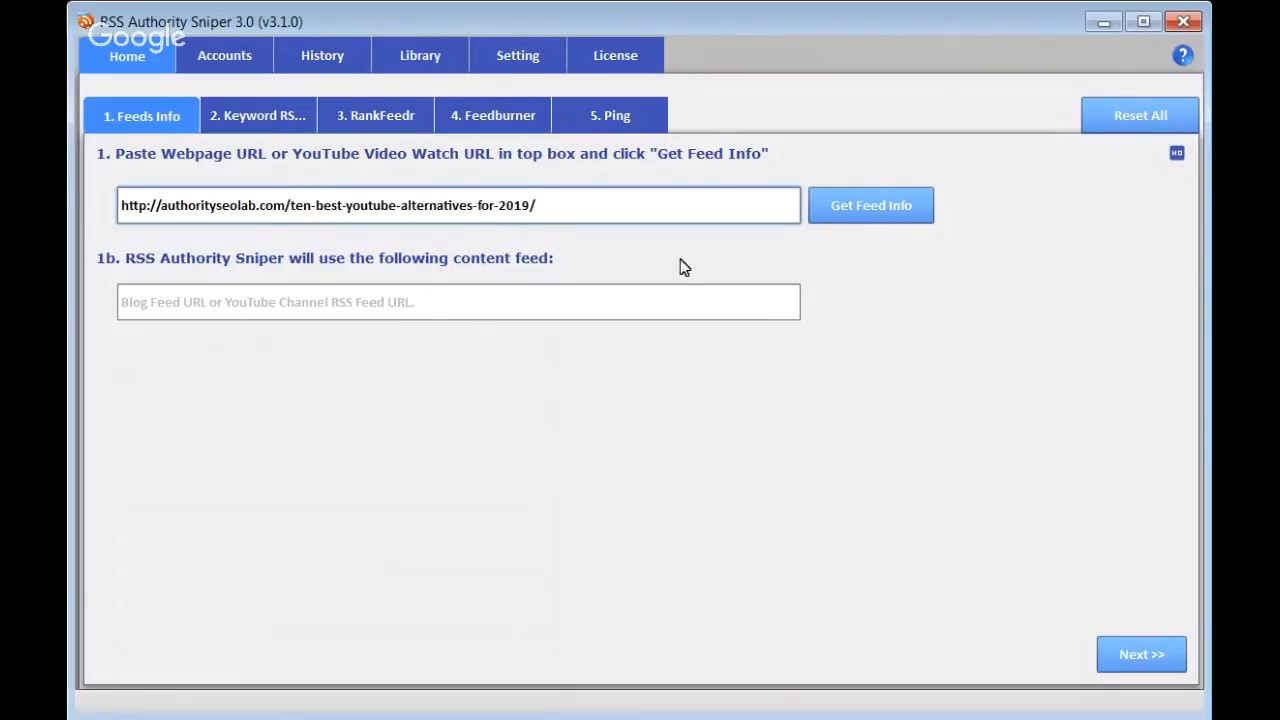
{"action": "left_click", "coordinate": [848, 205]}
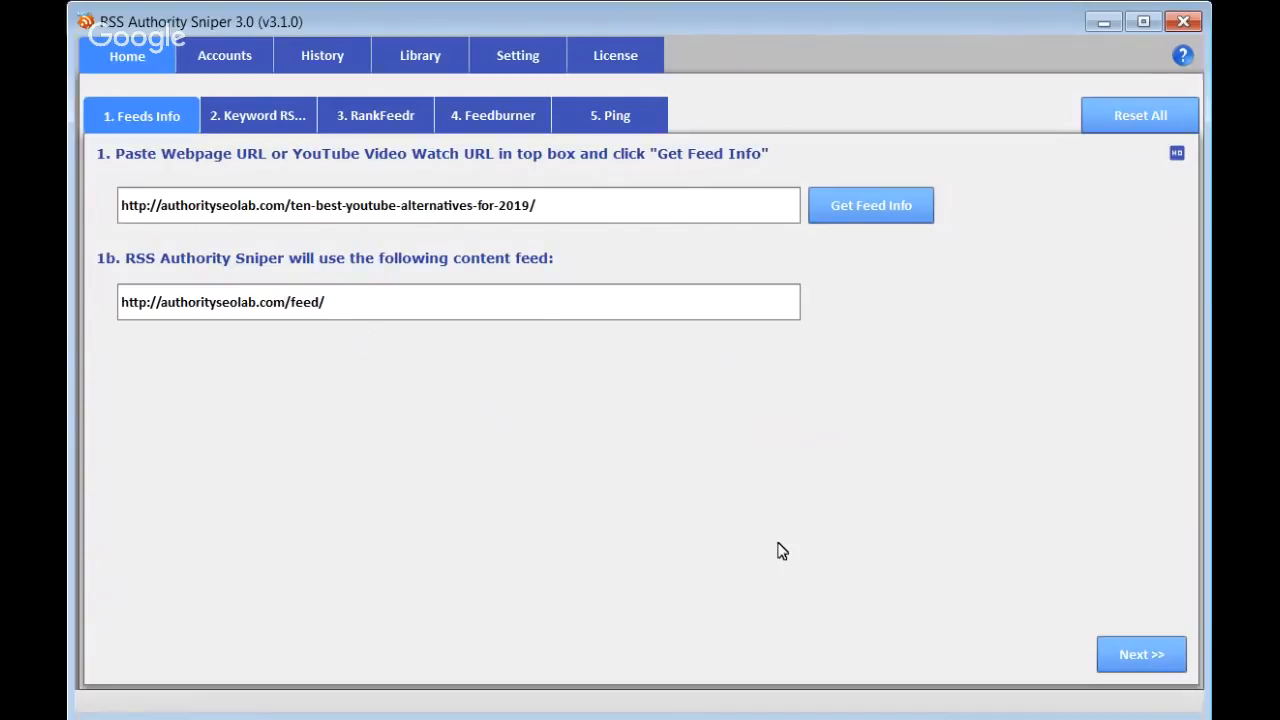
Scrape feeds of type Blogs for the keyword "youtube alternatives"
{"action": "left_click", "coordinate": [1141, 658]}
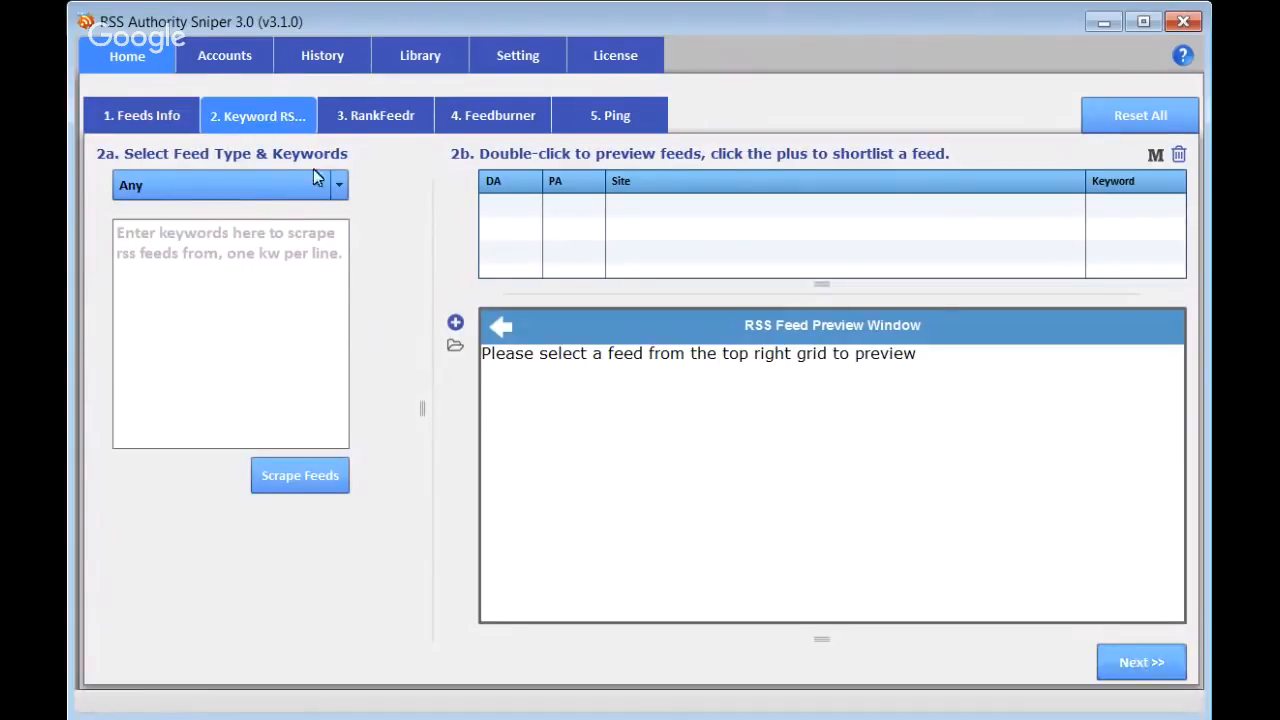
{"action": "left_click", "coordinate": [340, 182]}
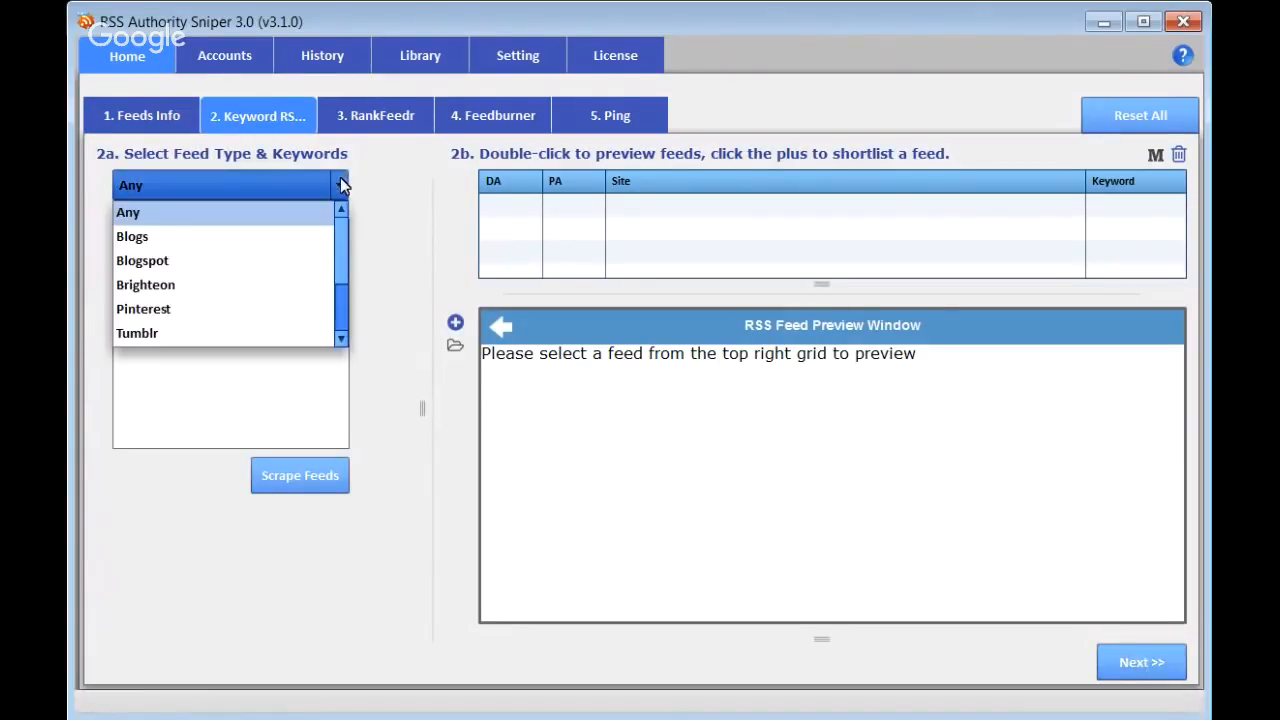
{"action": "left_click", "coordinate": [190, 238]}
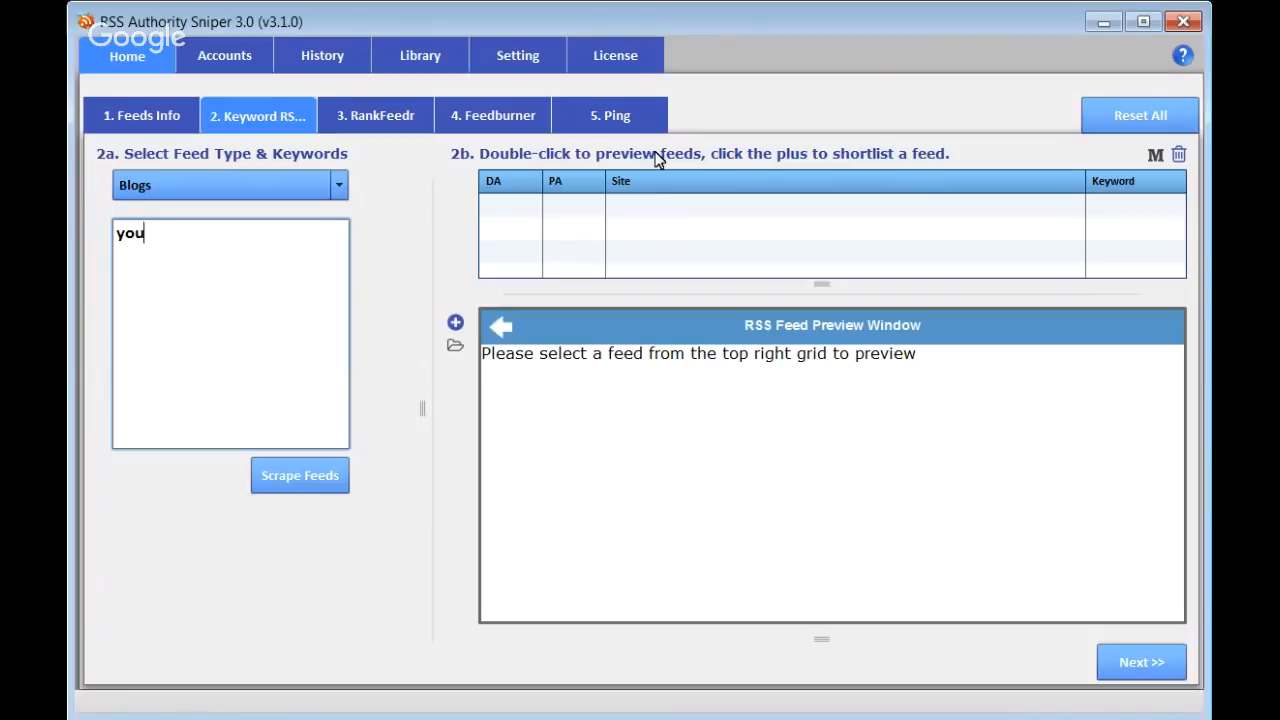
{"action": "type", "text": "youtube alternatives"}
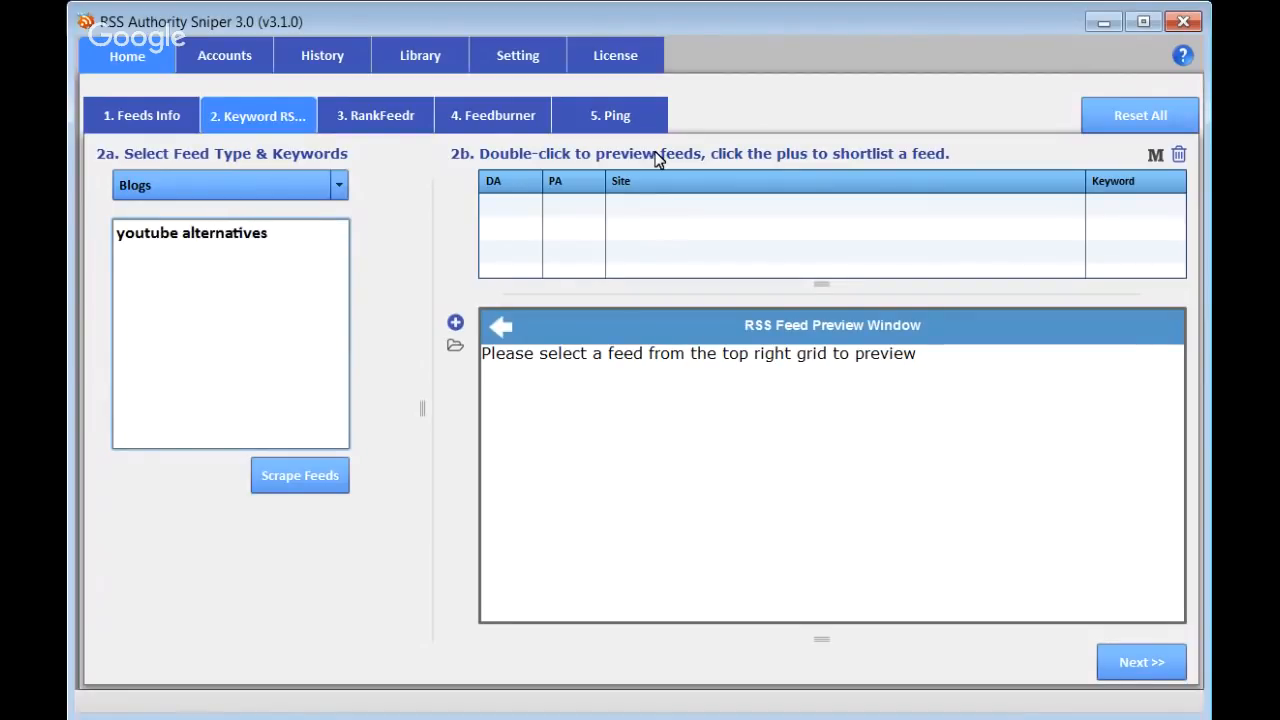
{"action": "left_click", "coordinate": [291, 472]}
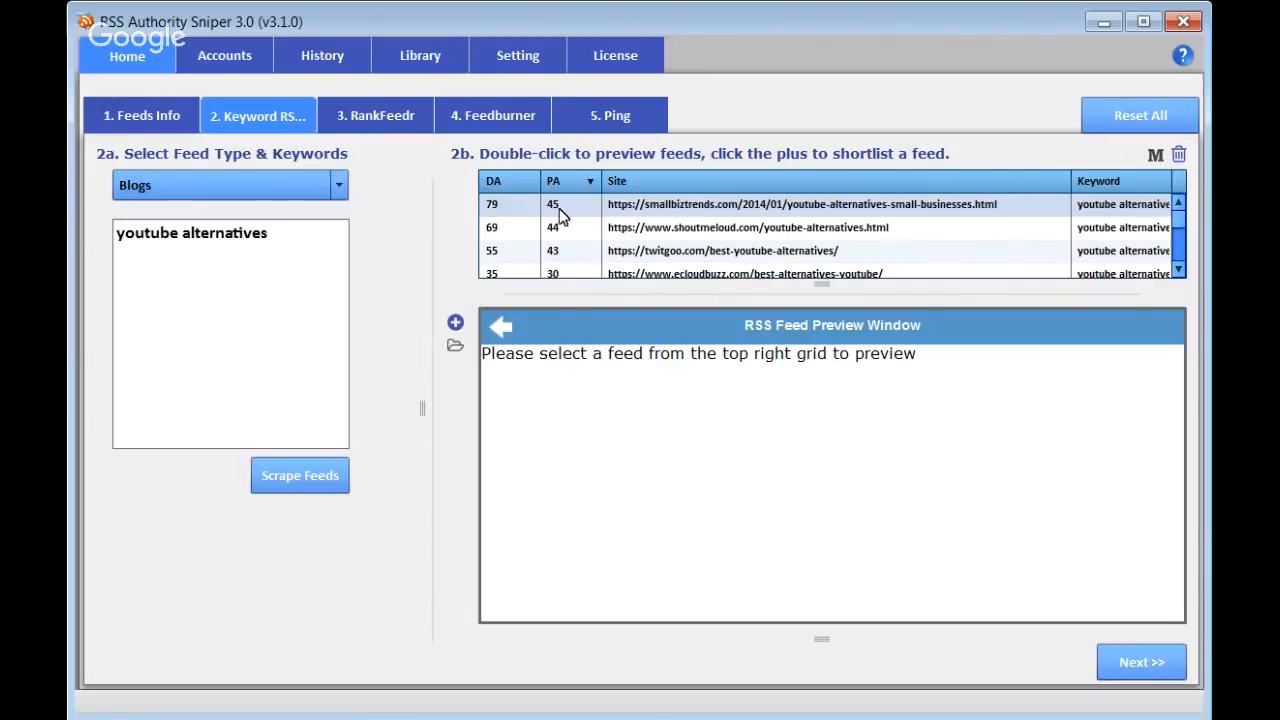
Preview the smallbiztrends.com feed's posts and add the feed to the shortlist
{"action": "double_click", "coordinate": [678, 210]}
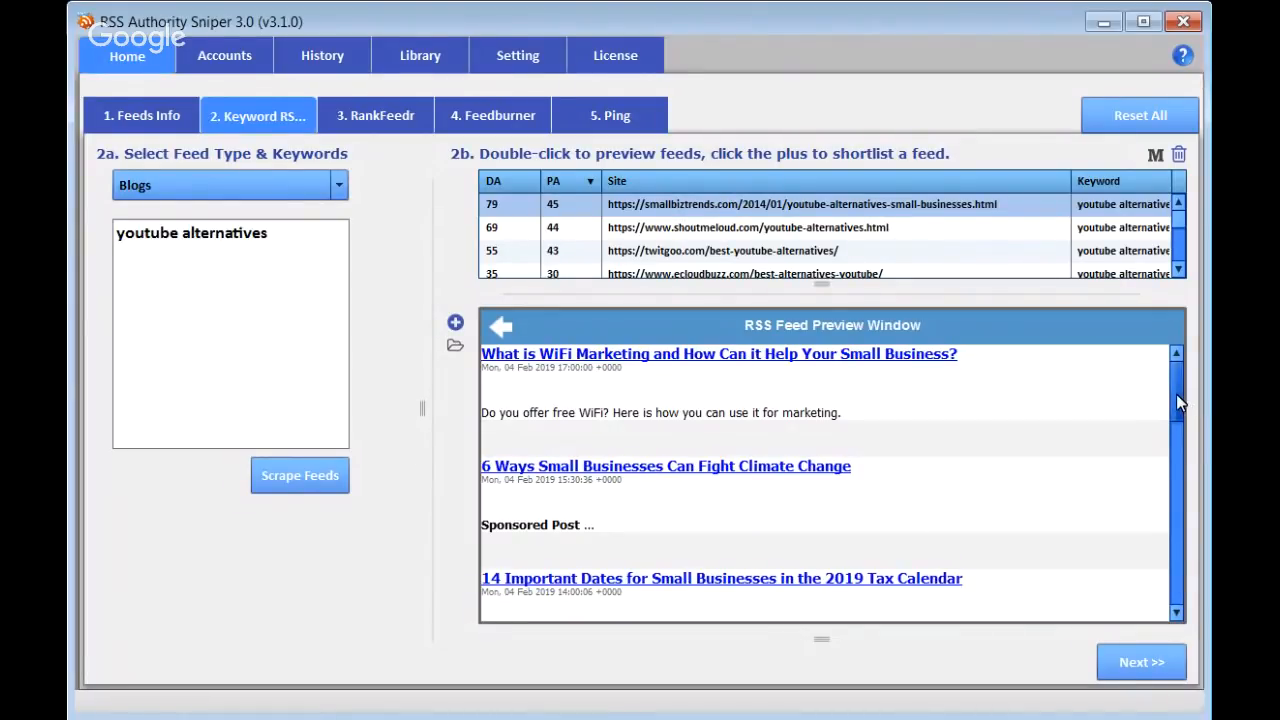
{"action": "left_click_drag", "start_coordinate": [1176, 394], "coordinate": [1194, 509]}
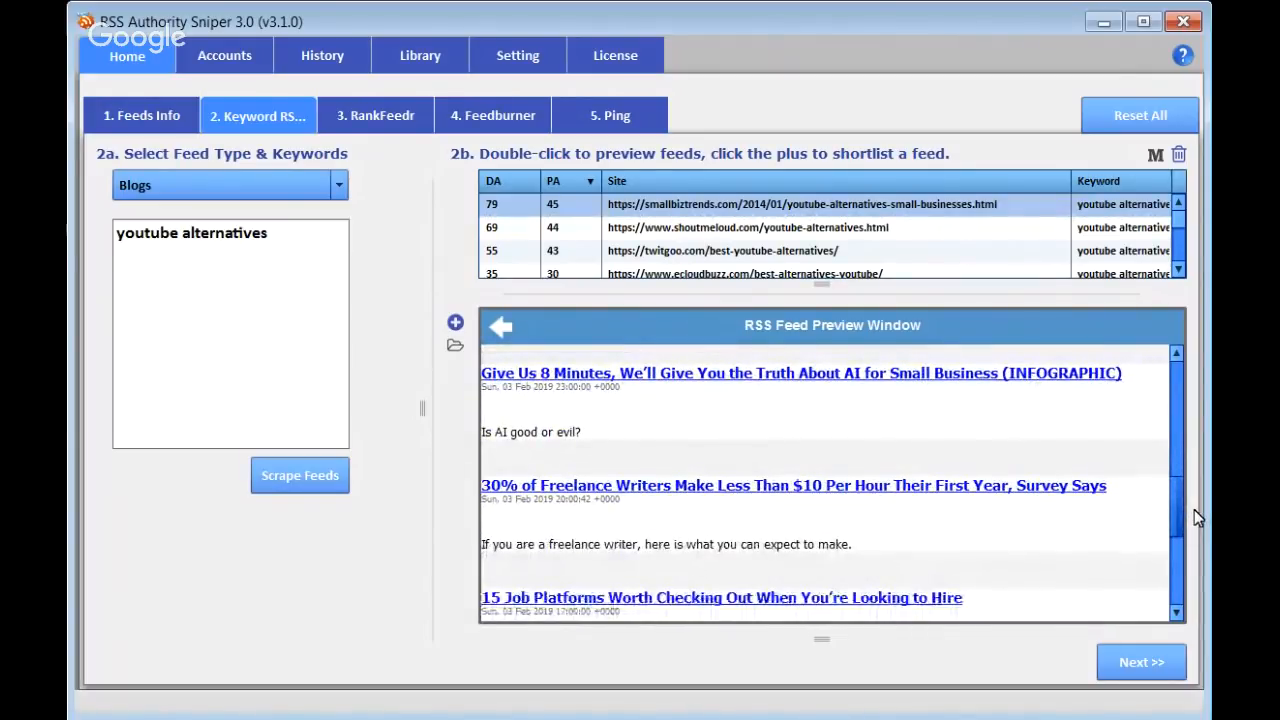
{"action": "left_click_drag", "start_coordinate": [1194, 509], "coordinate": [1189, 366]}
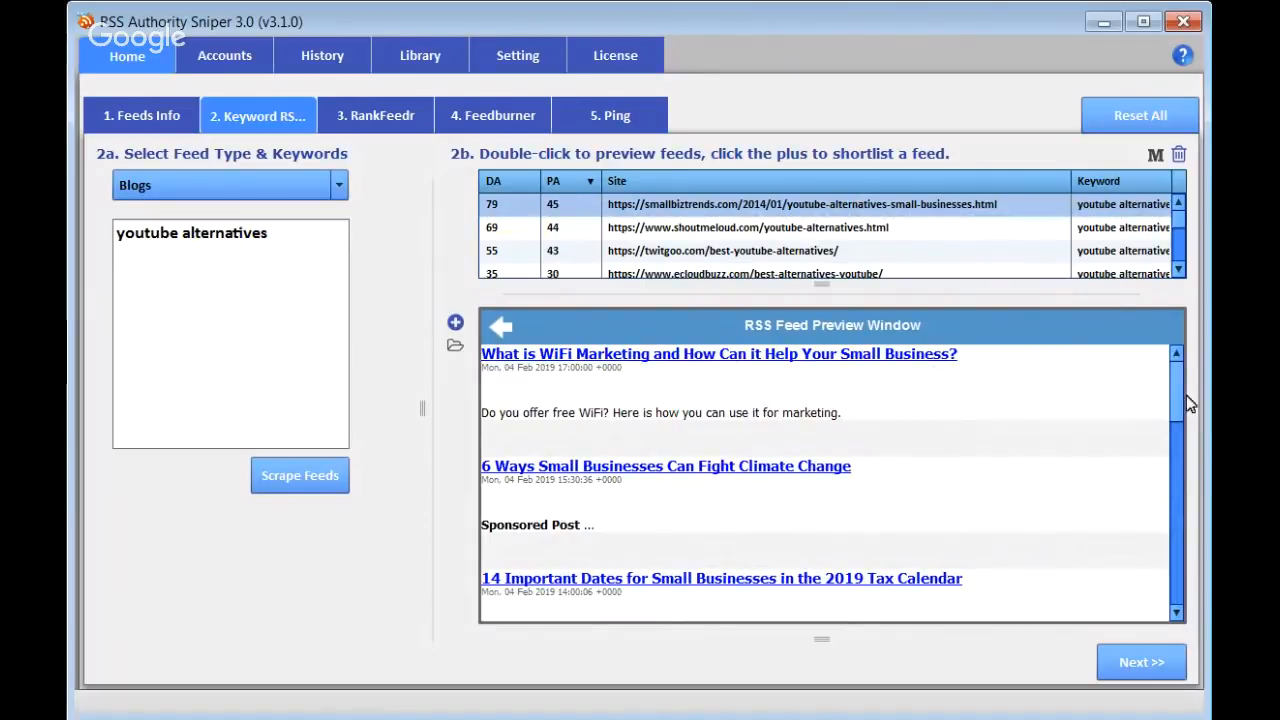
{"action": "left_click_drag", "start_coordinate": [1177, 397], "coordinate": [1186, 429]}
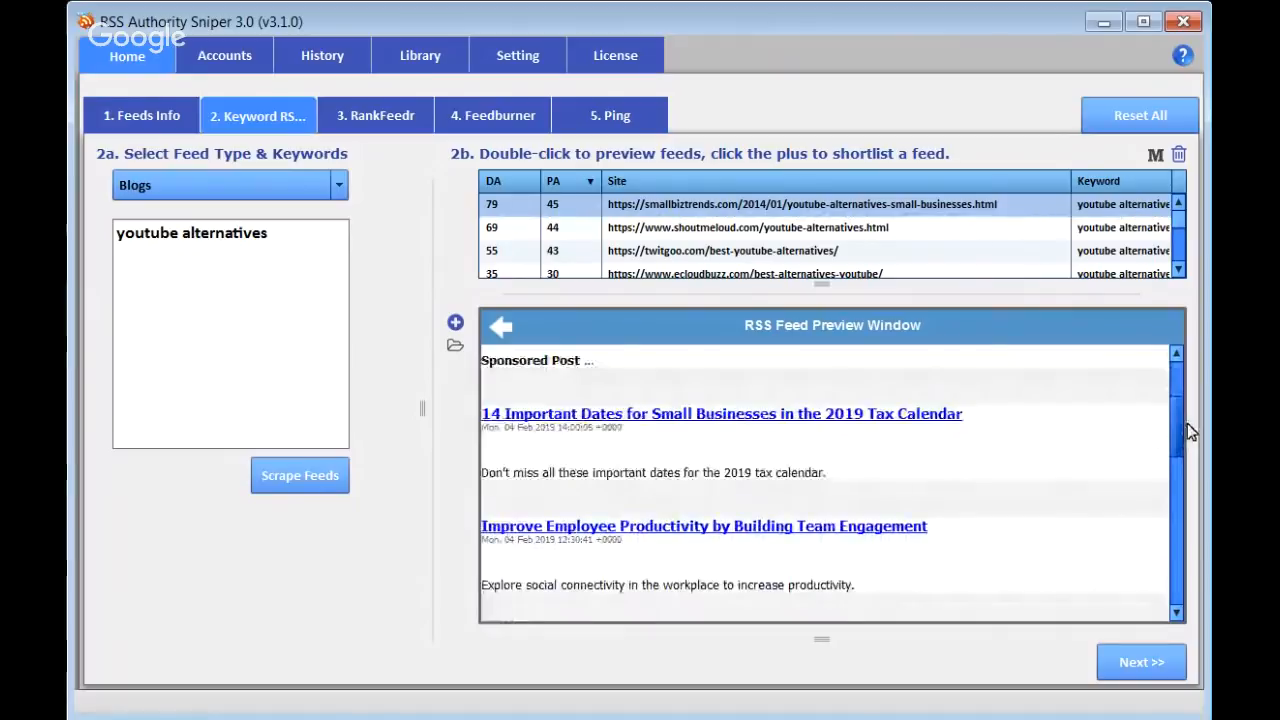
{"action": "left_click_drag", "start_coordinate": [1187, 423], "coordinate": [1174, 346]}
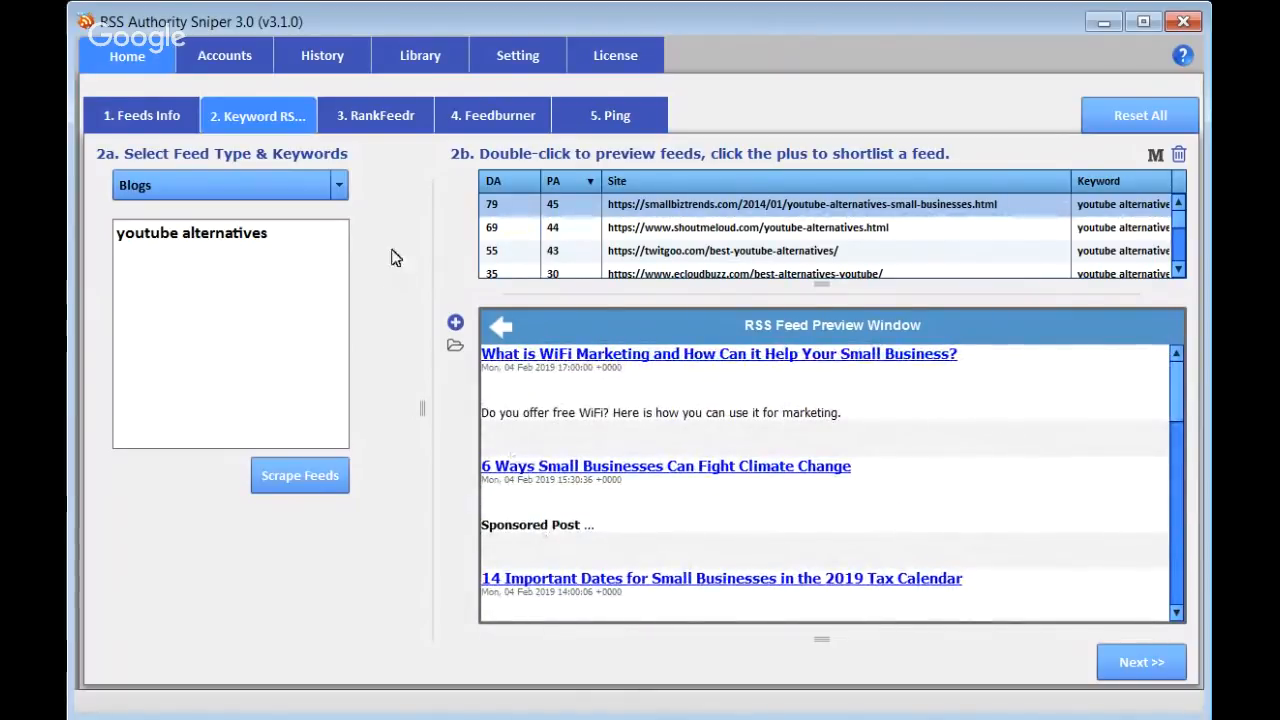
{"action": "left_click", "coordinate": [455, 325]}
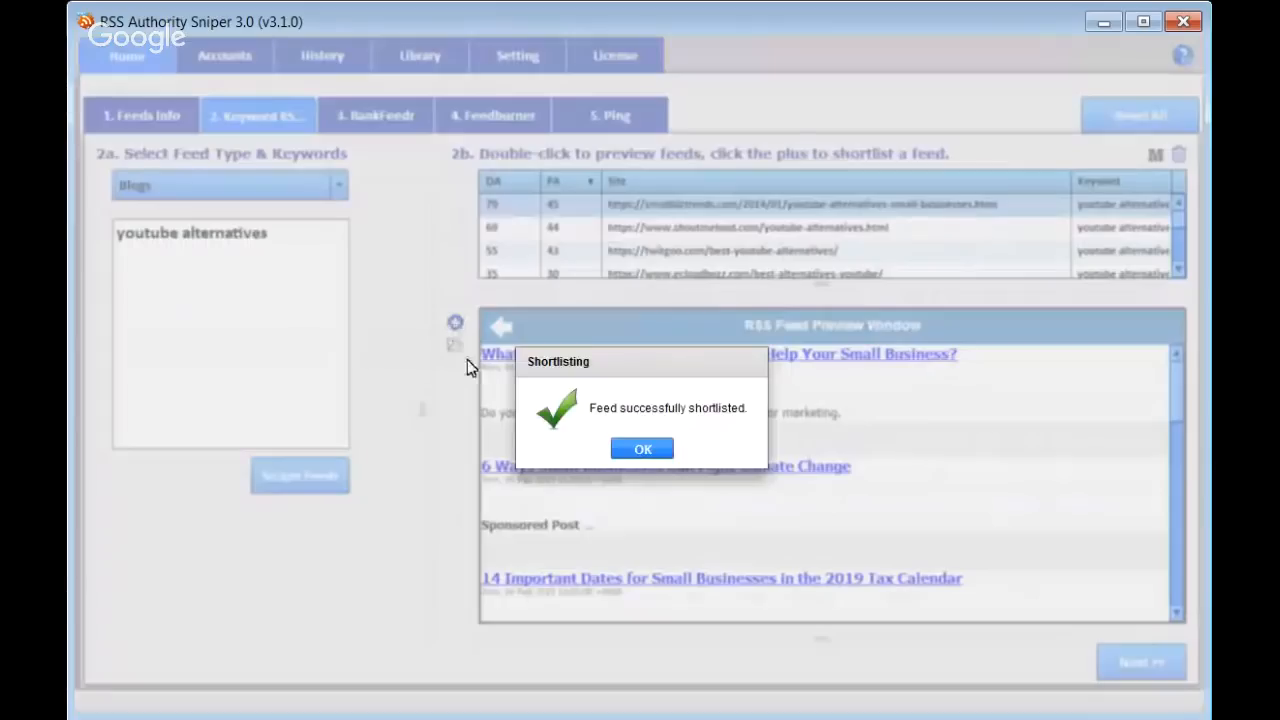
{"action": "left_click", "coordinate": [643, 449]}
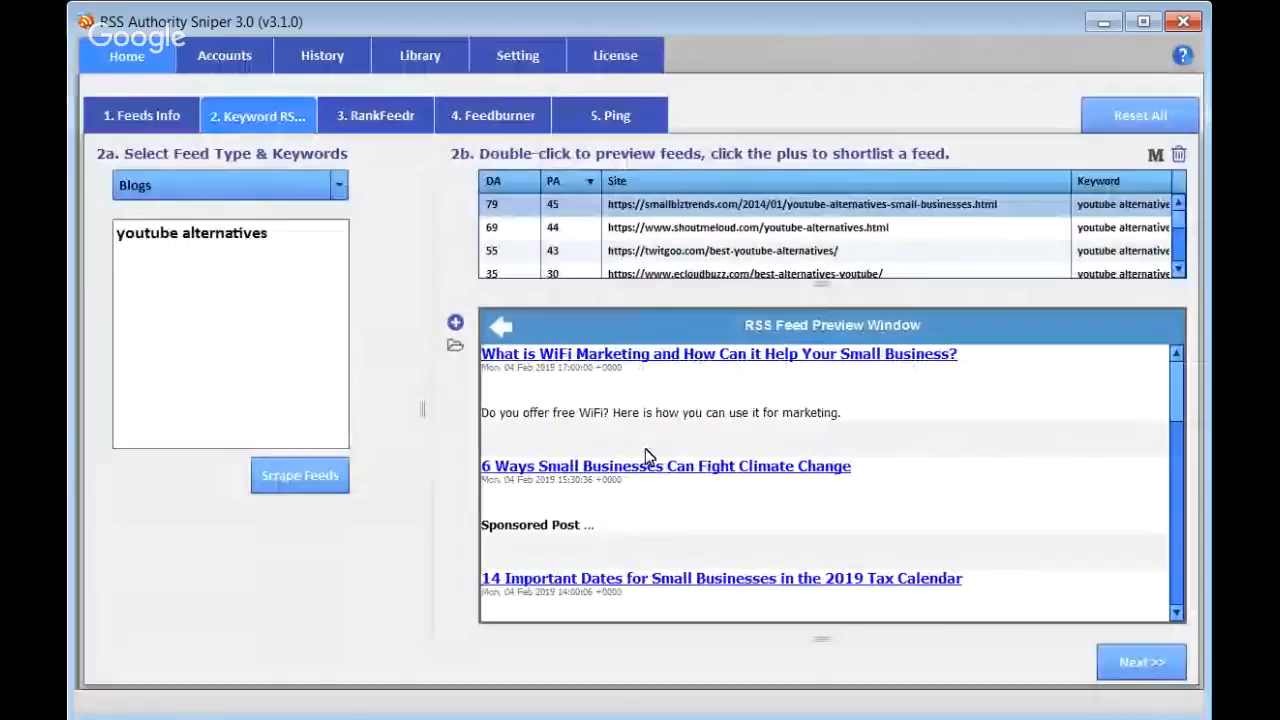
Preview the posts in the shoutmeloud.com feed down to the end and shortlist that feed
{"action": "double_click", "coordinate": [703, 229]}
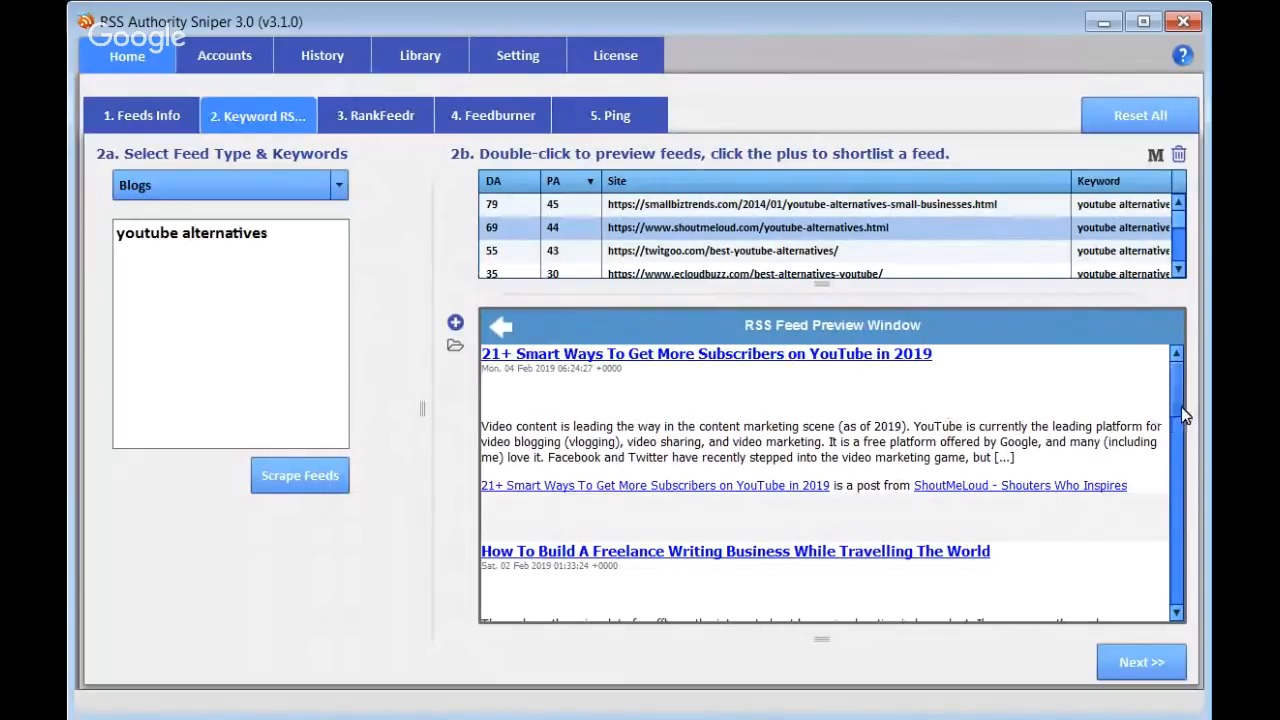
{"action": "scroll", "coordinate": [1181, 402], "scroll_direction": "down", "scroll_amount": 2}
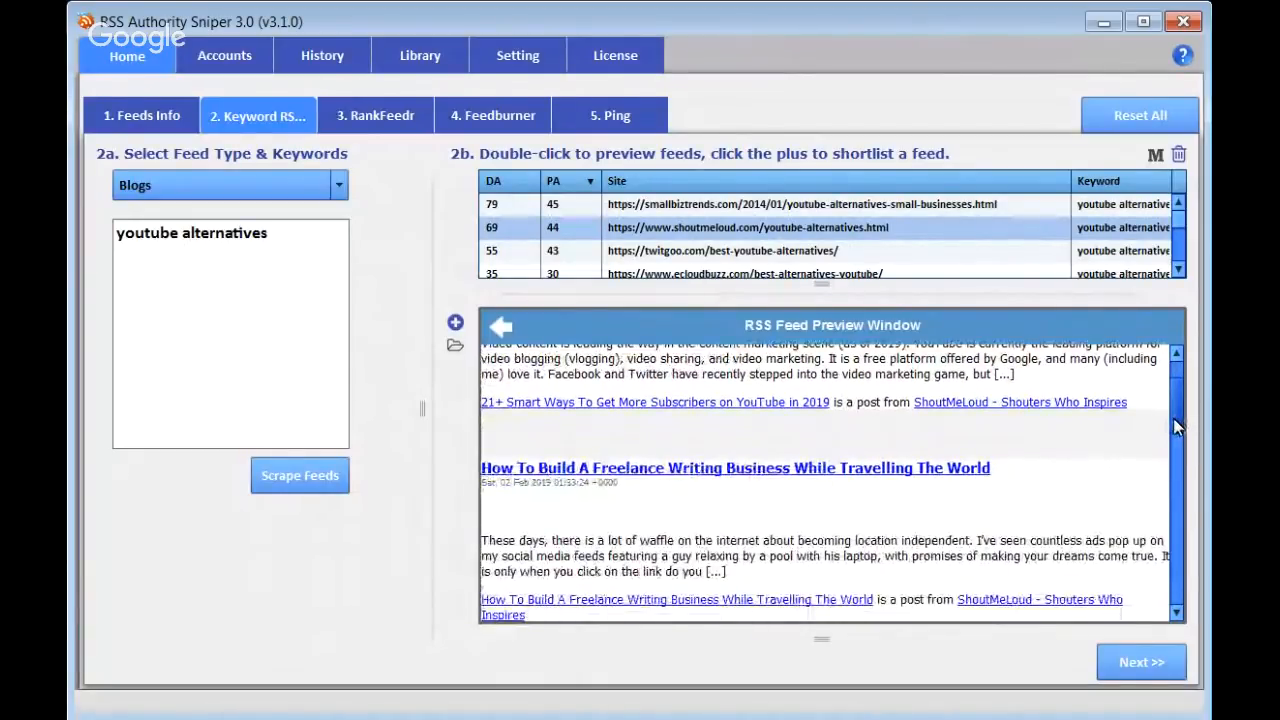
{"action": "scroll", "coordinate": [1173, 418], "scroll_direction": "down", "scroll_amount": 1}
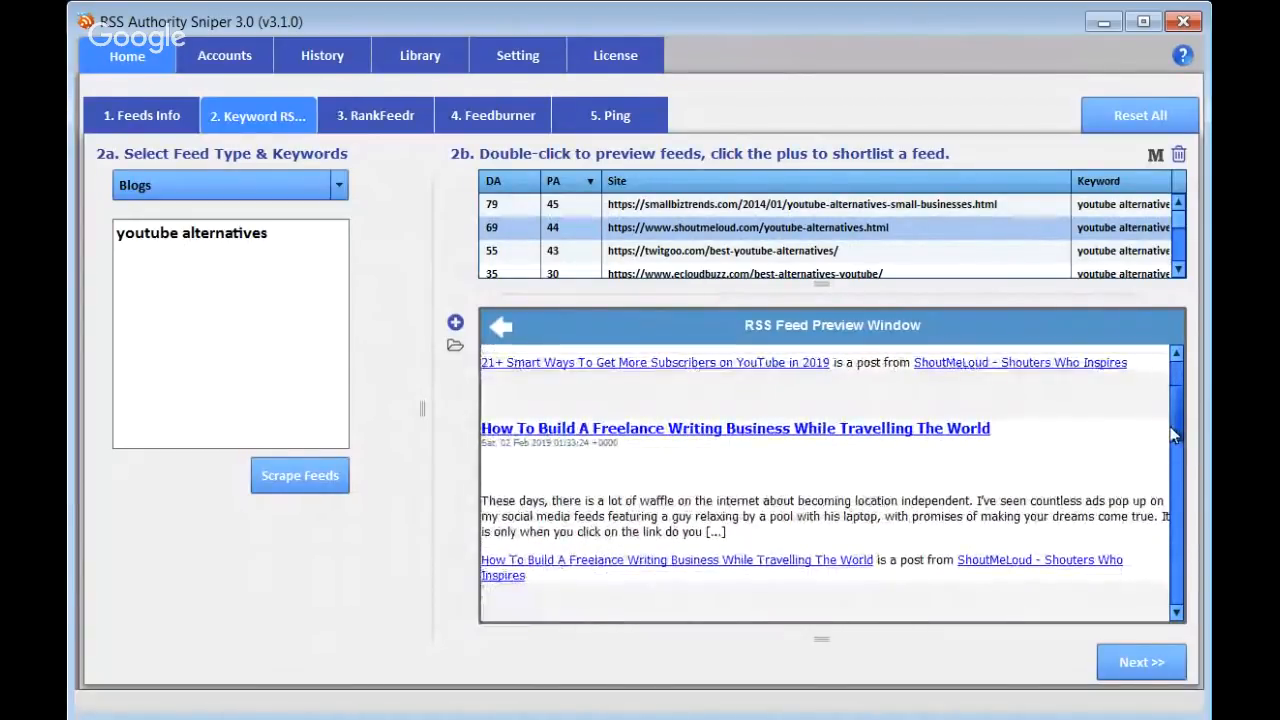
{"action": "scroll", "coordinate": [1173, 432], "scroll_direction": "down", "scroll_amount": 3}
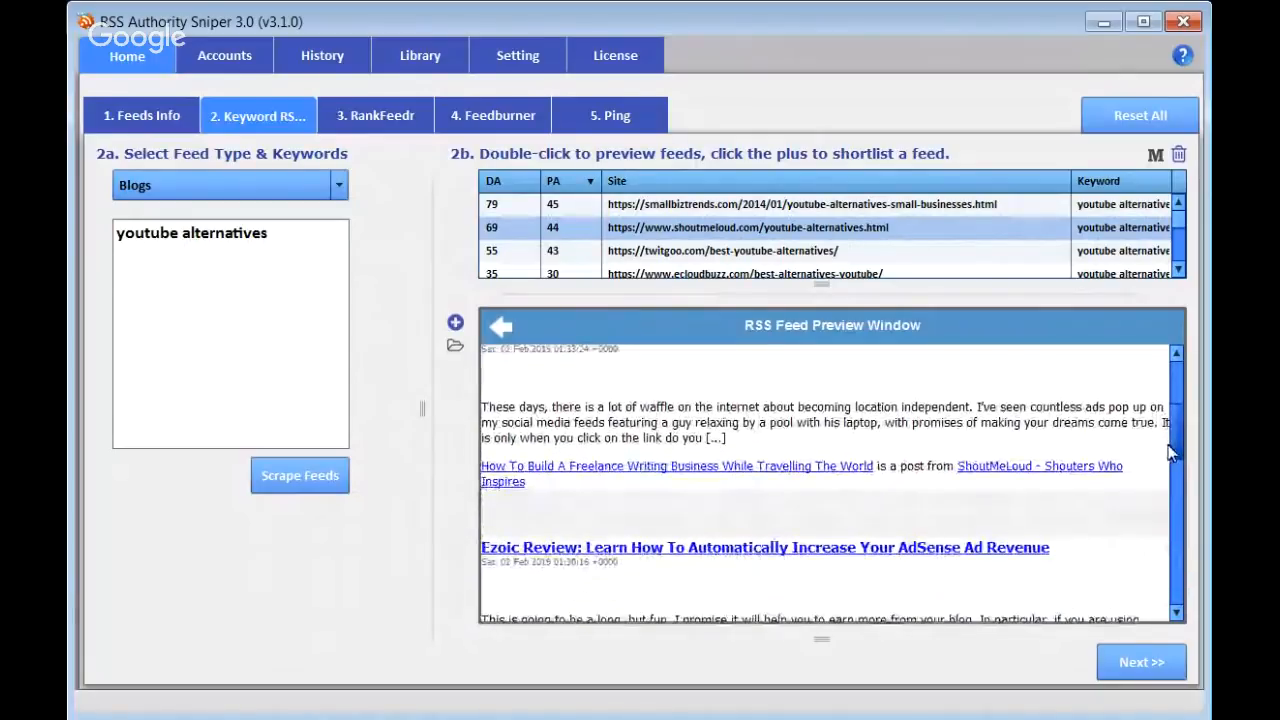
{"action": "scroll", "coordinate": [1173, 452], "scroll_direction": "down", "scroll_amount": 4}
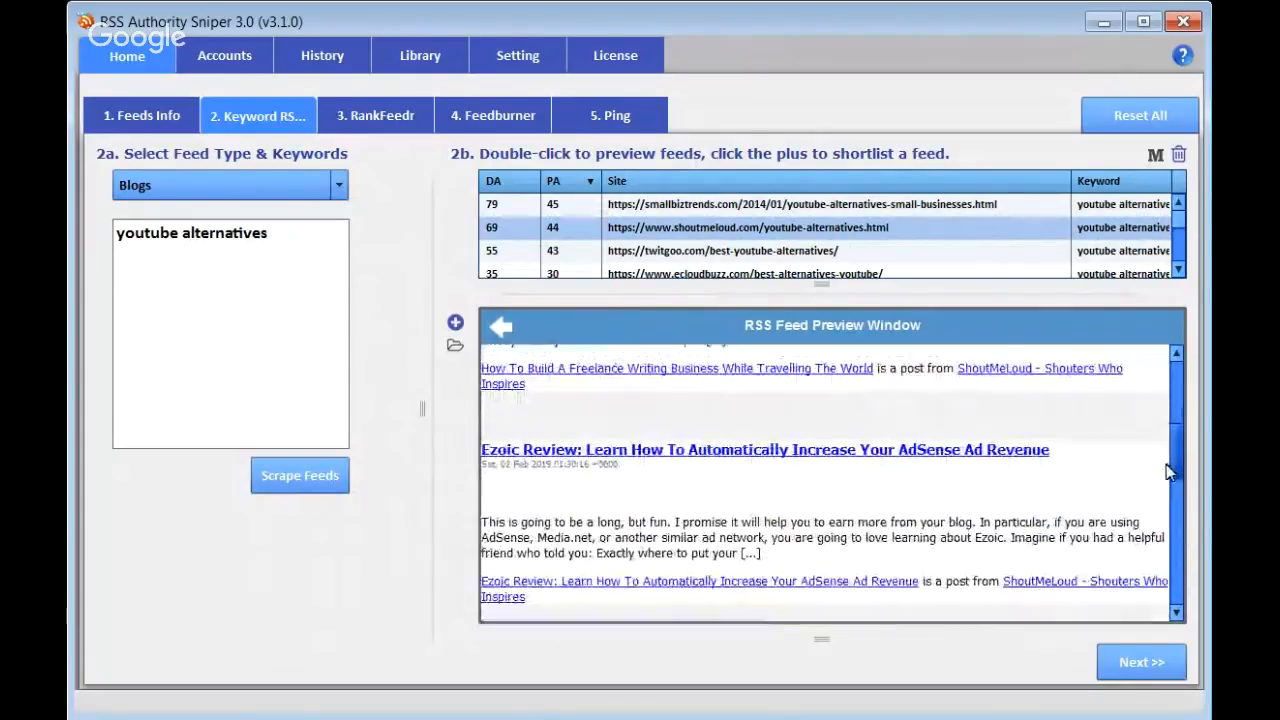
{"action": "scroll", "coordinate": [1170, 478], "scroll_direction": "down", "scroll_amount": 3}
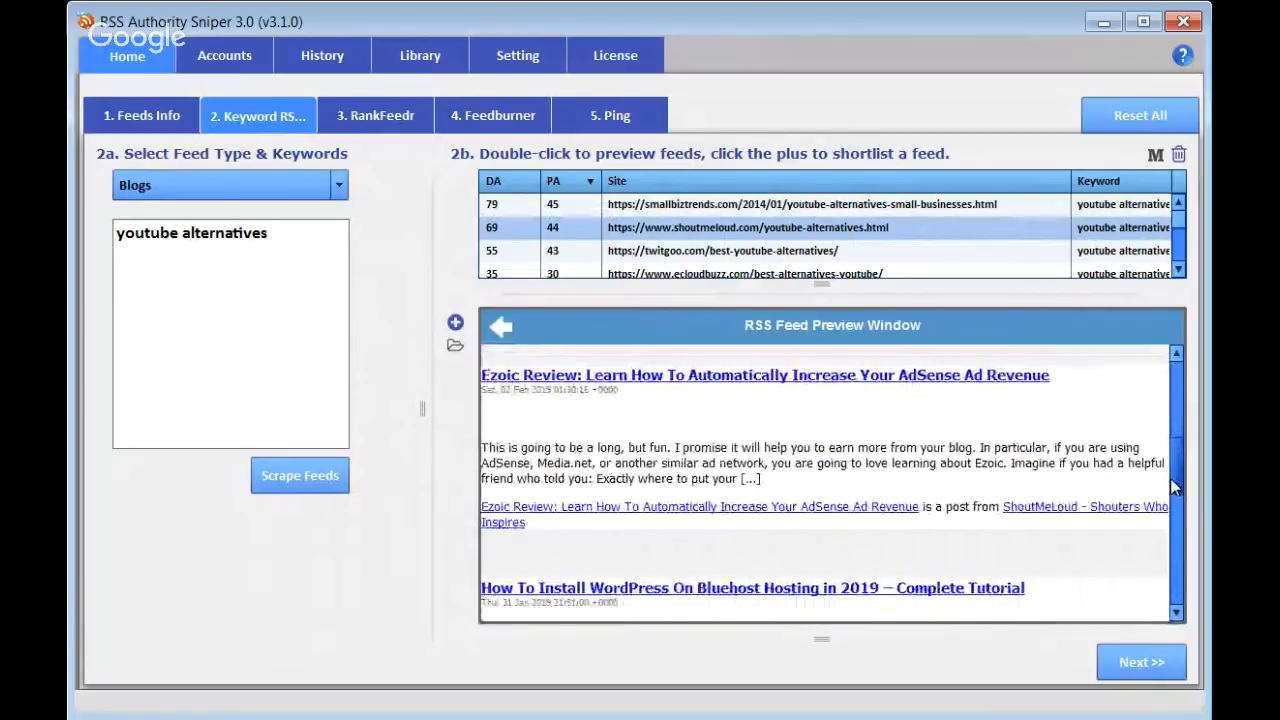
{"action": "scroll", "coordinate": [1175, 494], "scroll_direction": "down", "scroll_amount": 5}
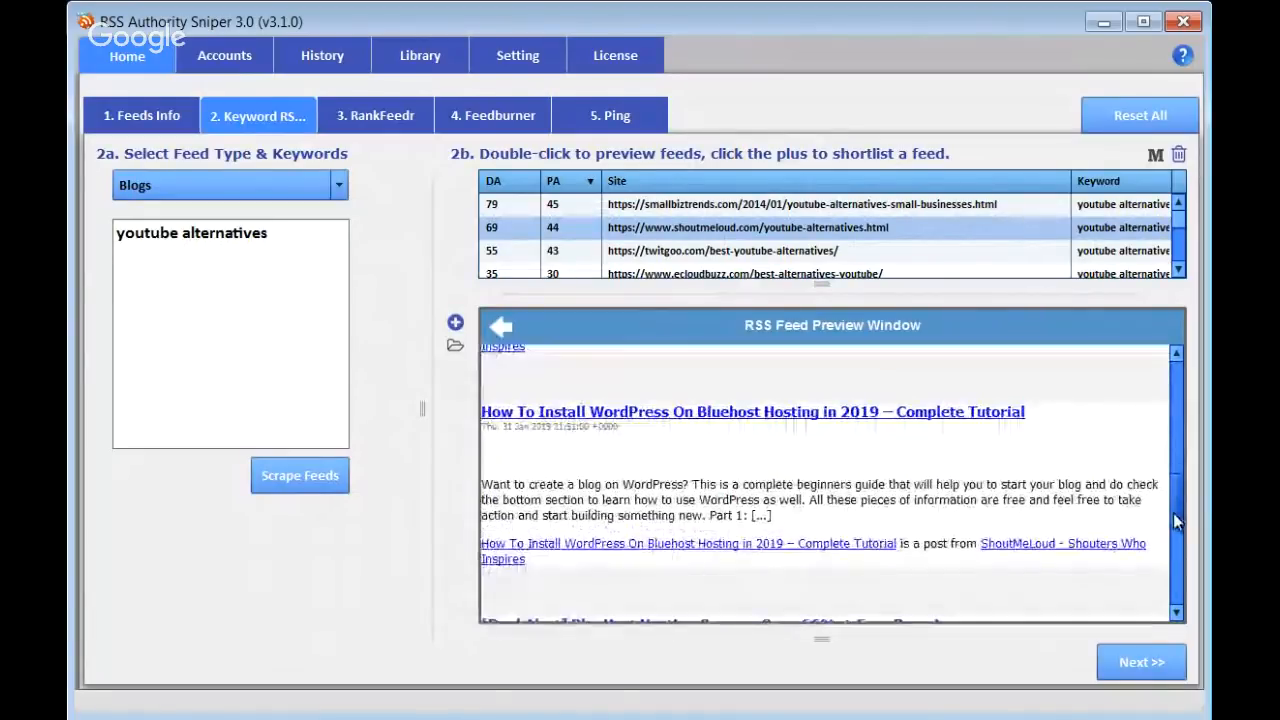
{"action": "scroll", "coordinate": [1177, 525], "scroll_direction": "down", "scroll_amount": 6}
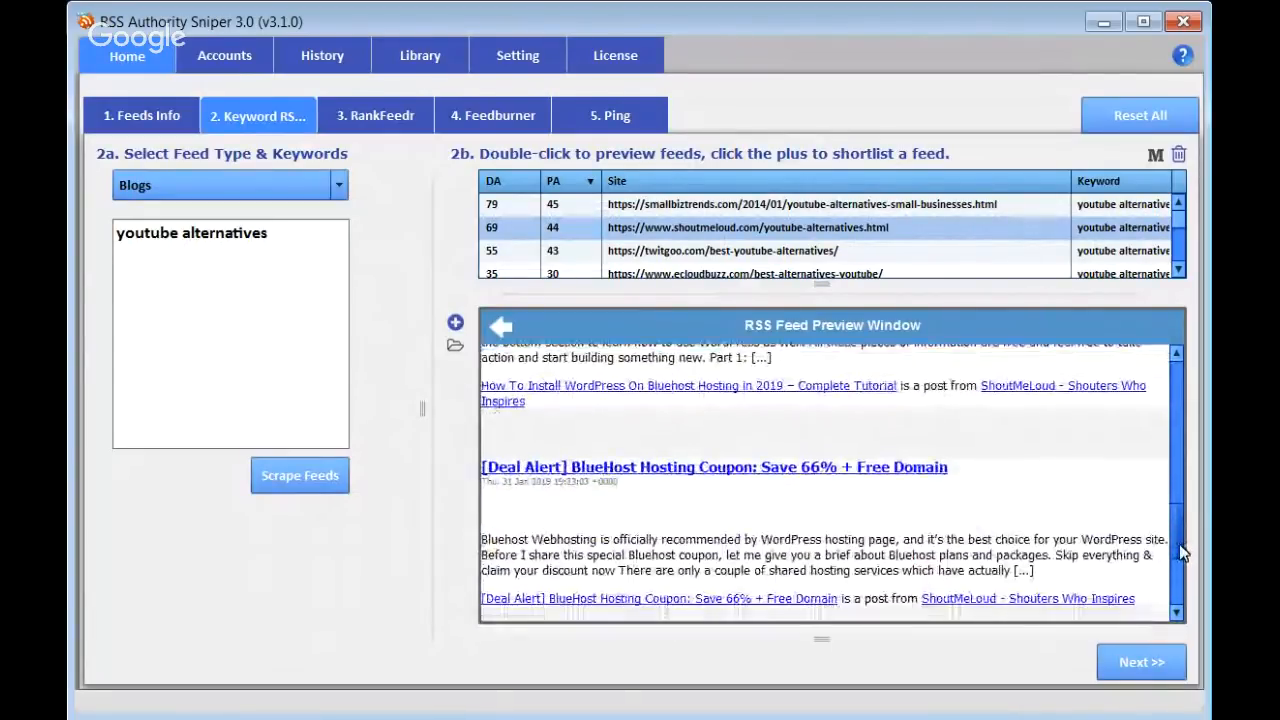
{"action": "scroll", "coordinate": [1180, 548], "scroll_direction": "down", "scroll_amount": 7}
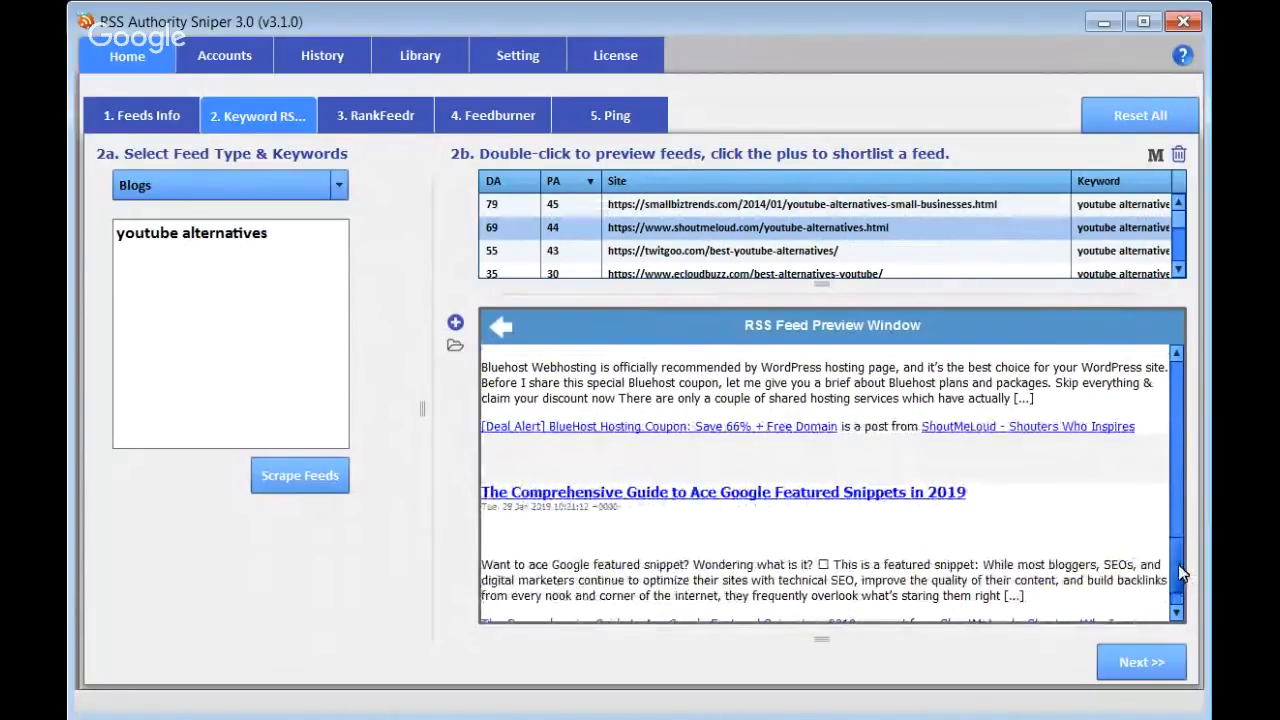
{"action": "scroll", "coordinate": [1178, 564], "scroll_direction": "down", "scroll_amount": 2}
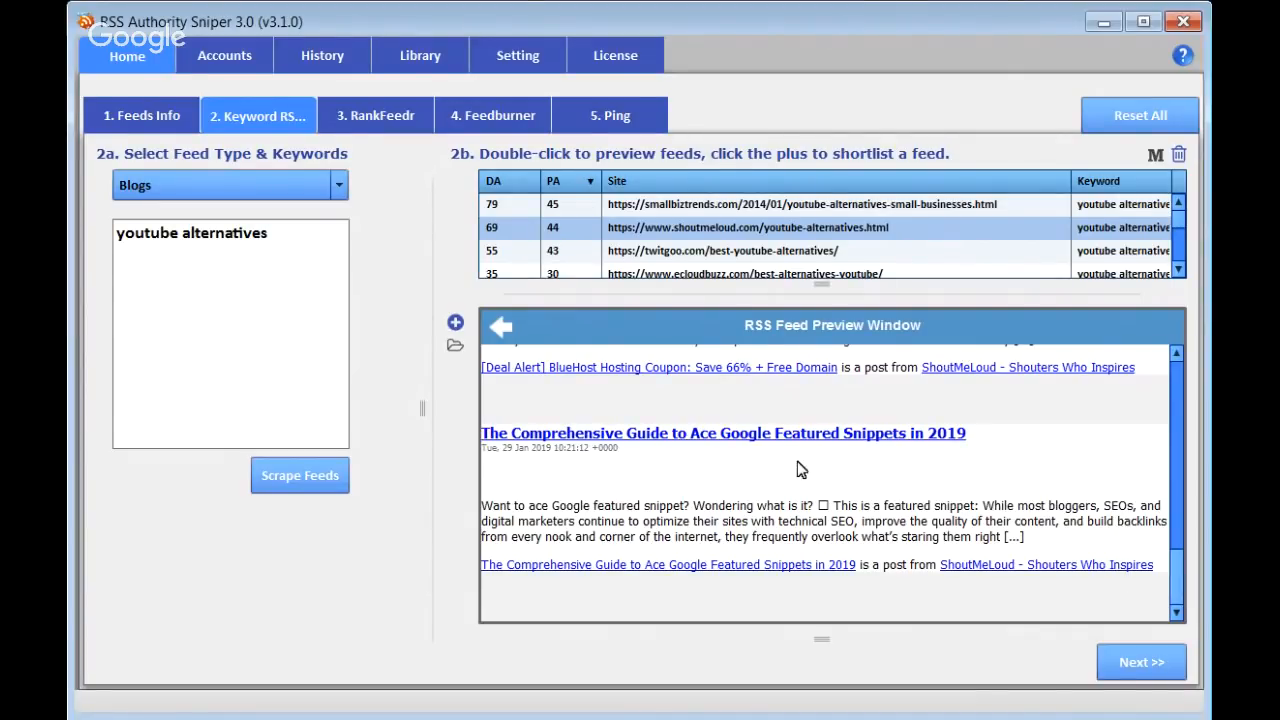
{"action": "left_click", "coordinate": [455, 325]}
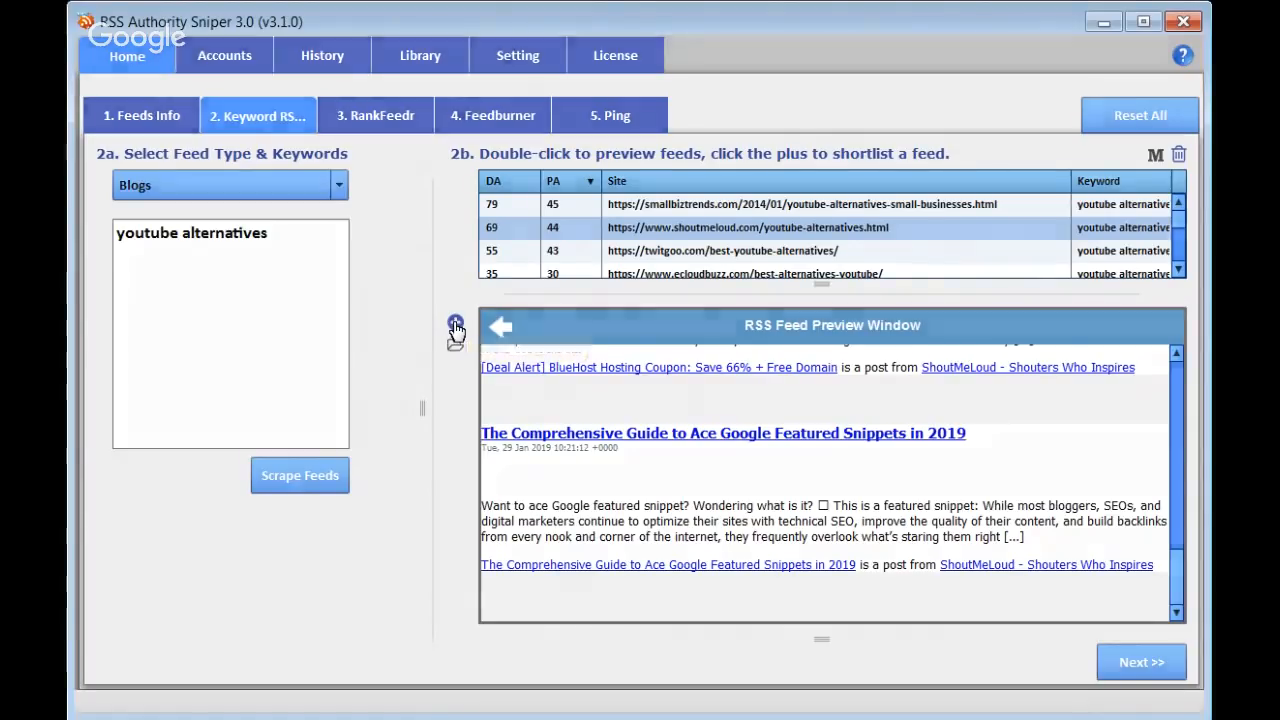
{"action": "left_click", "coordinate": [641, 450]}
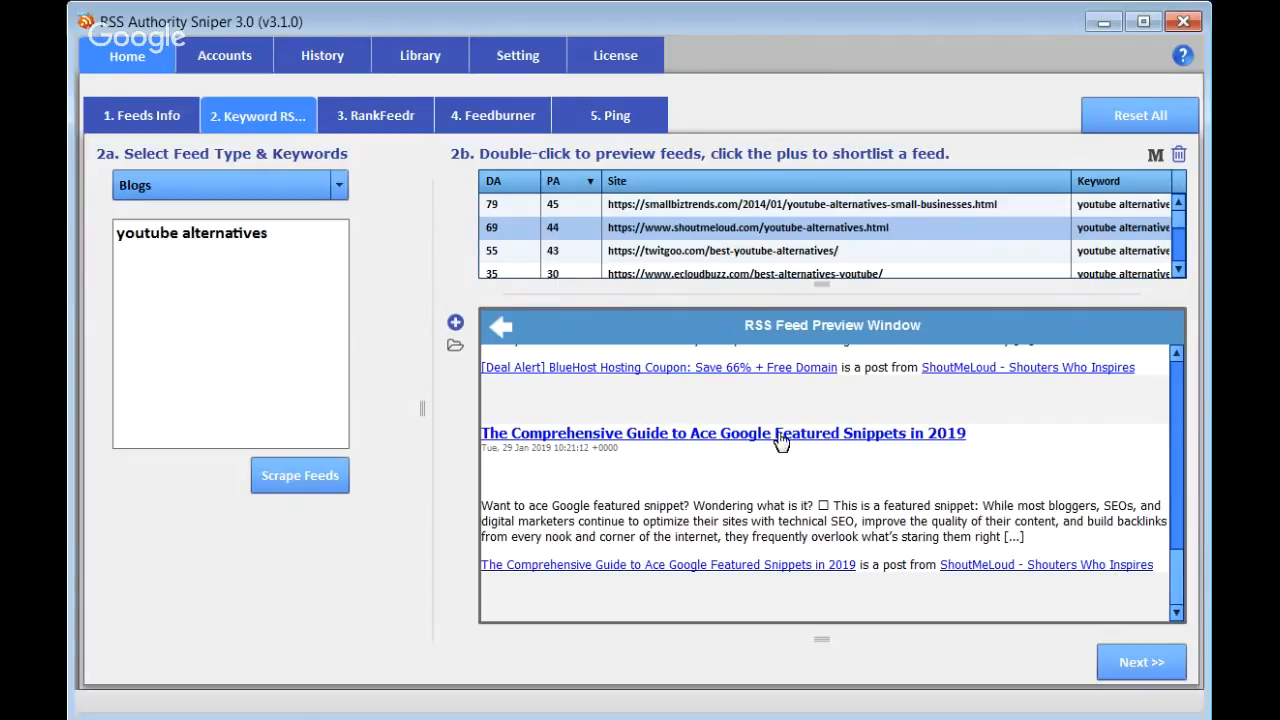
Preview the twitgoo.com best-youtube-alternatives feed and add it to the shortlist
{"action": "double_click", "coordinate": [731, 256]}
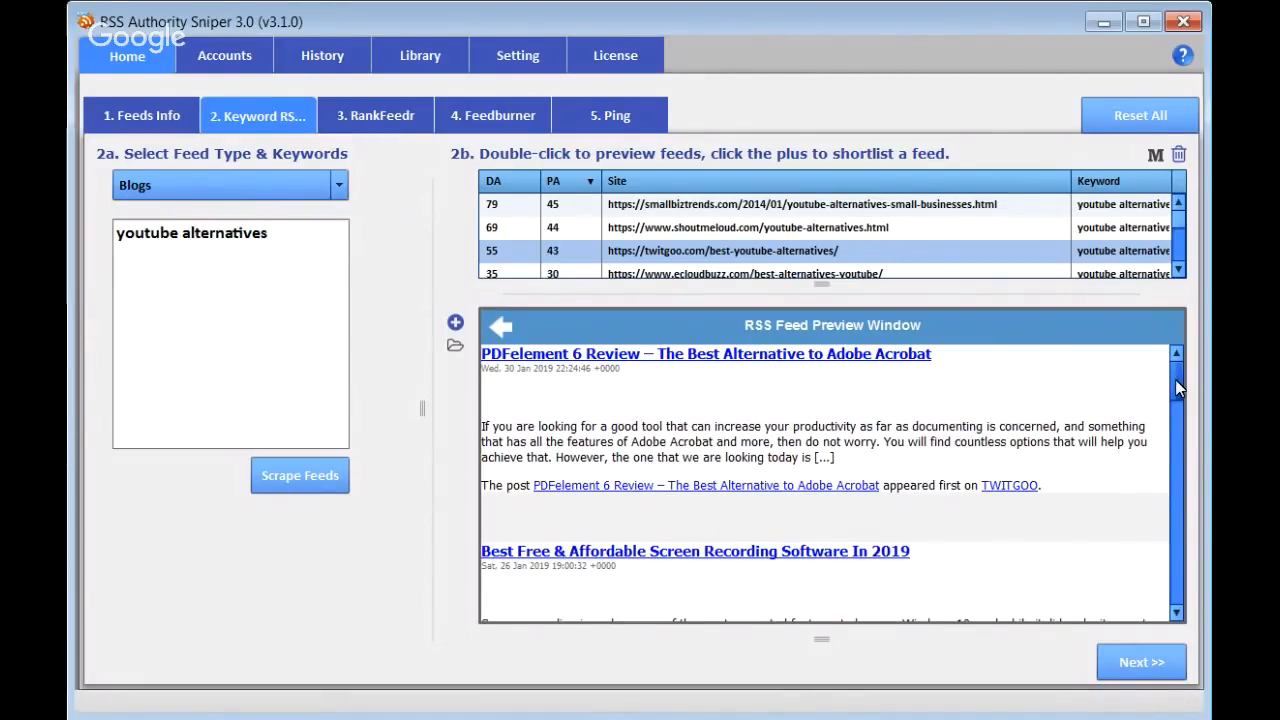
{"action": "mouse_move", "coordinate": [1175, 379]}
{"action": "left_mouse_down"}
{"action": "mouse_move", "coordinate": [1185, 502]}
{"action": "mouse_move", "coordinate": [1176, 379]}
{"action": "left_mouse_up"}
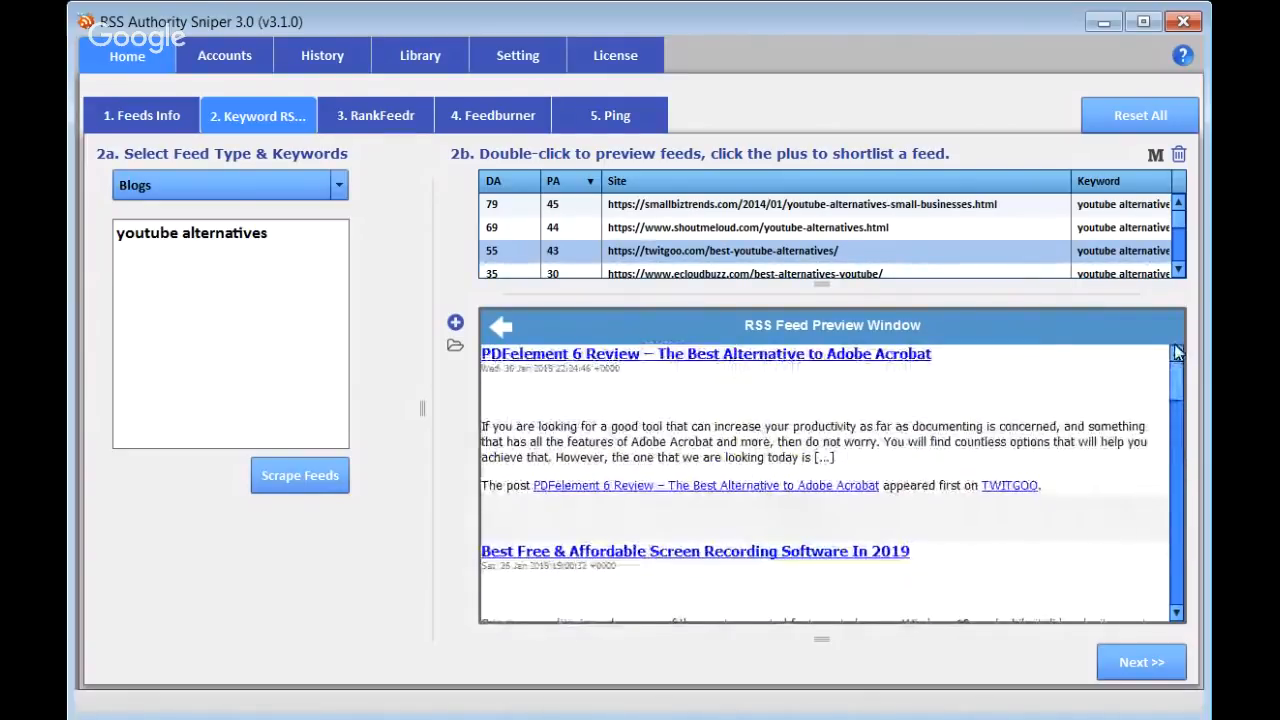
{"action": "left_click", "coordinate": [455, 322]}
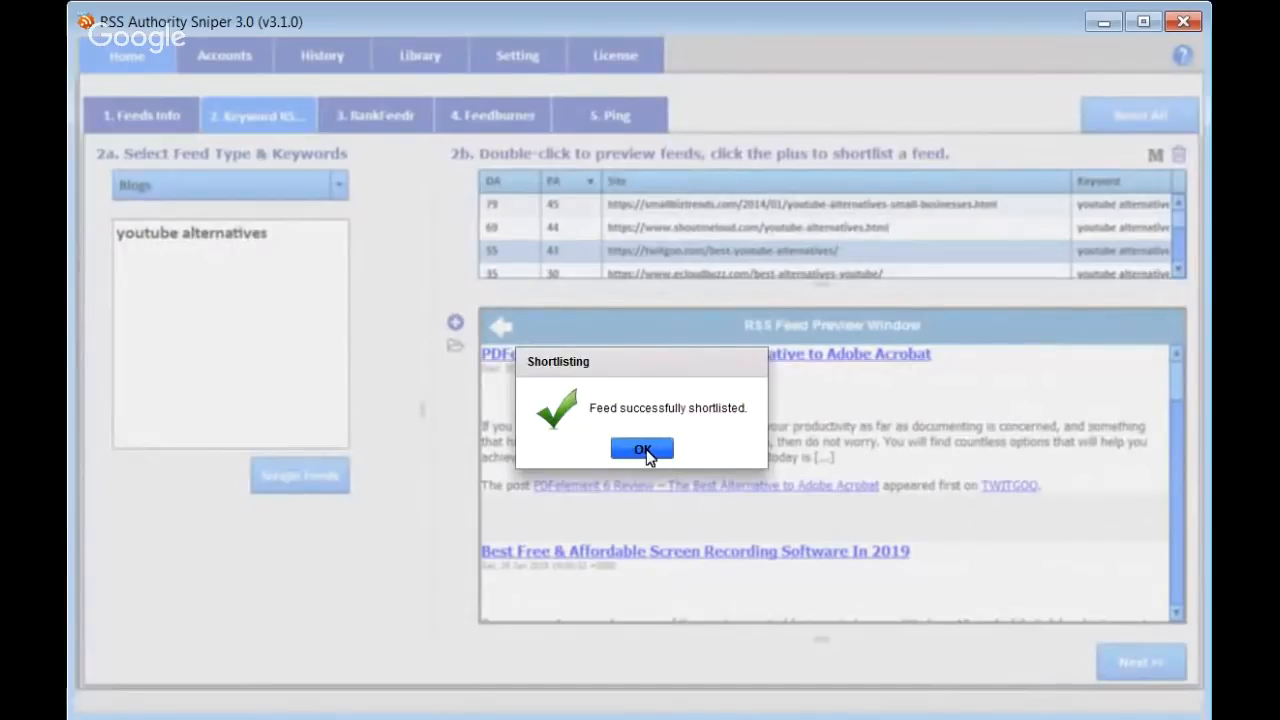
{"action": "left_click", "coordinate": [643, 450]}
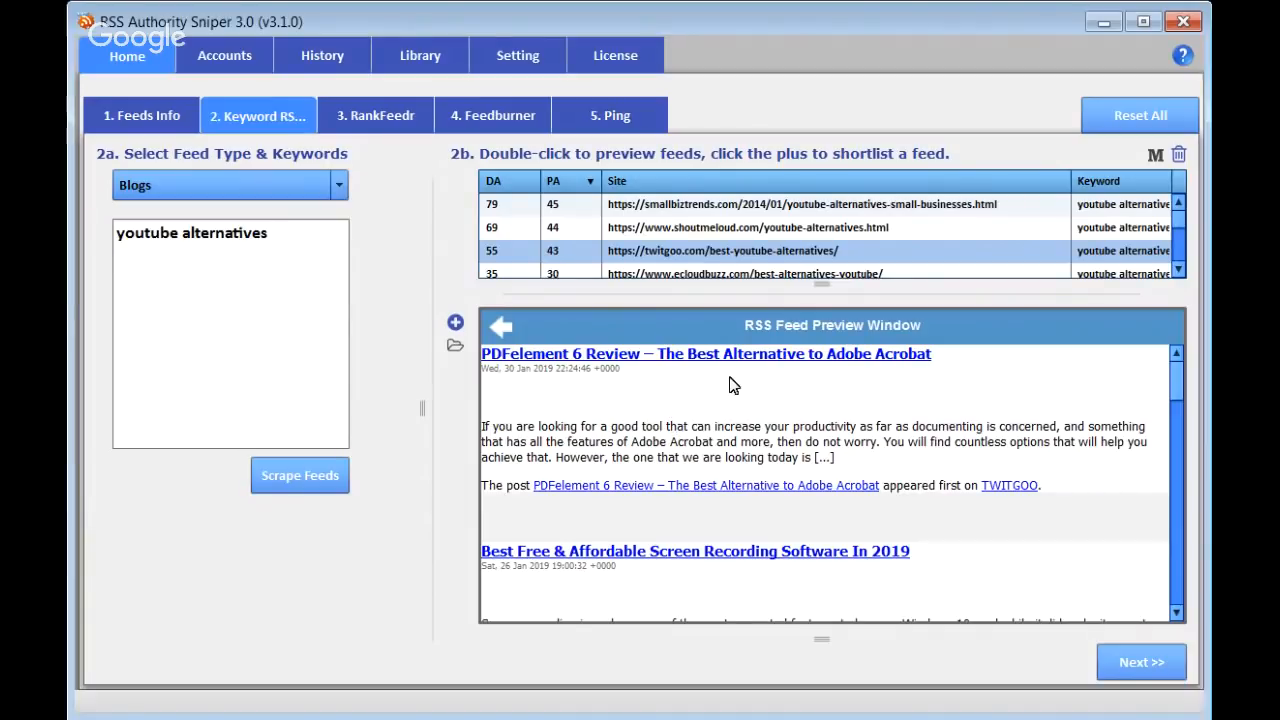
Proceed to the RankFeedr stage and load the preselected RankFeedr account
{"action": "left_click", "coordinate": [1137, 668]}
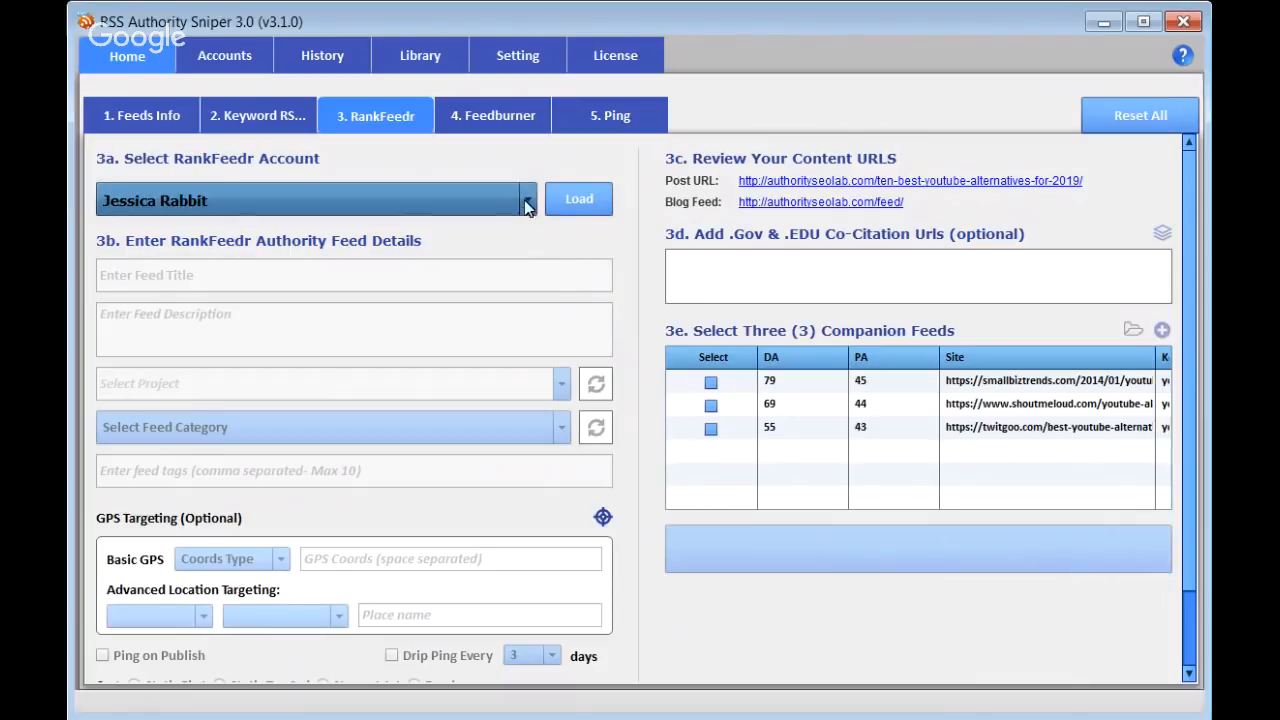
{"action": "left_click", "coordinate": [578, 201]}
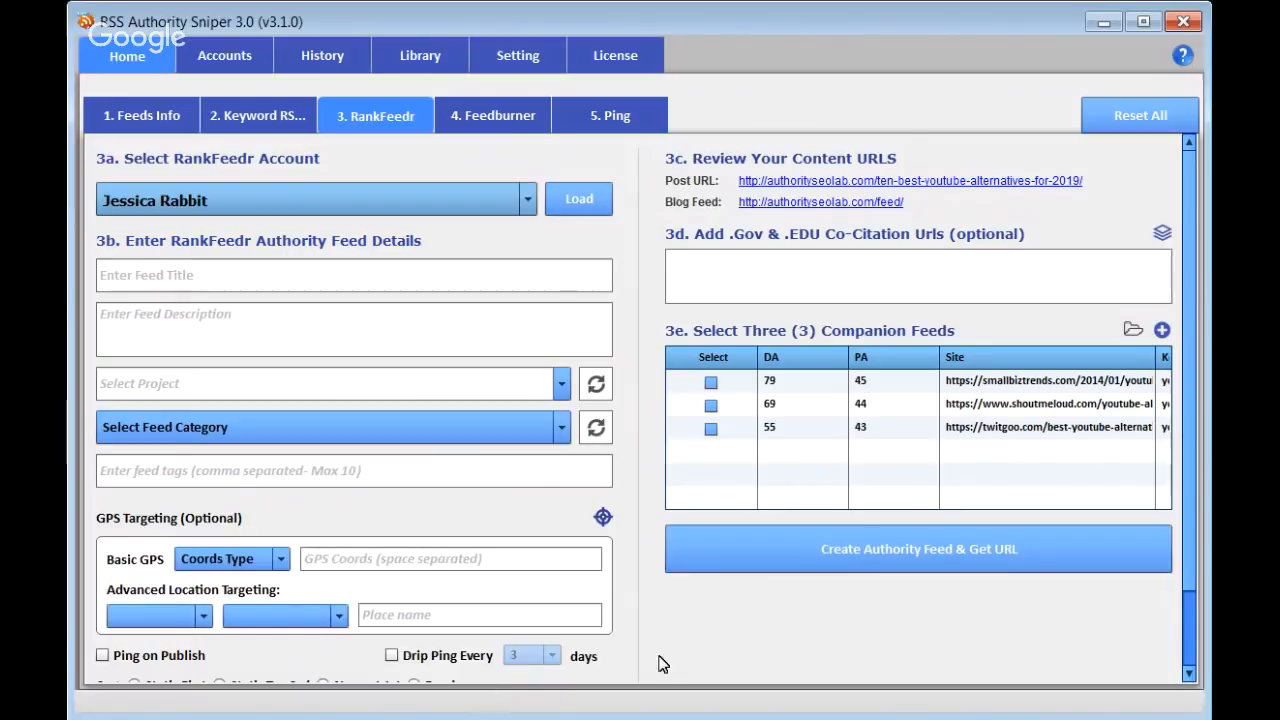
Title the authority feed "Youtube Alternatives 2019"
{"action": "left_click", "coordinate": [203, 265]}
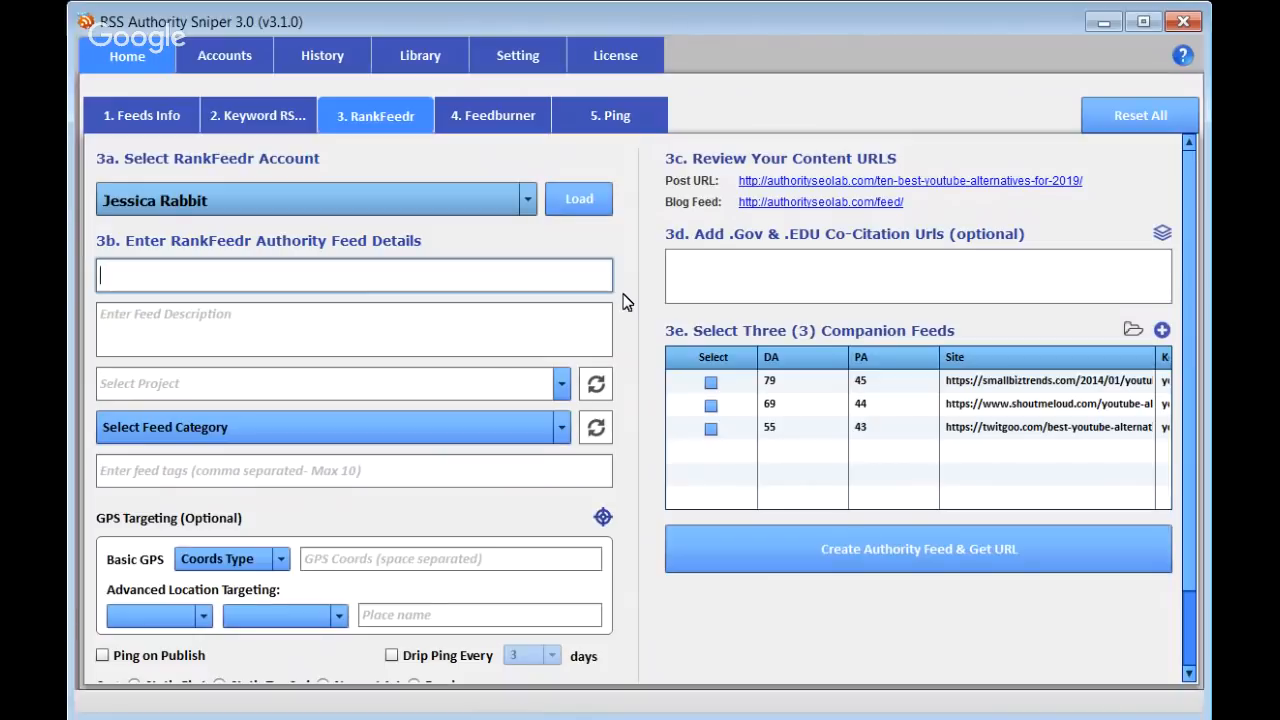
{"action": "type", "text": "Youtube Alternative"}
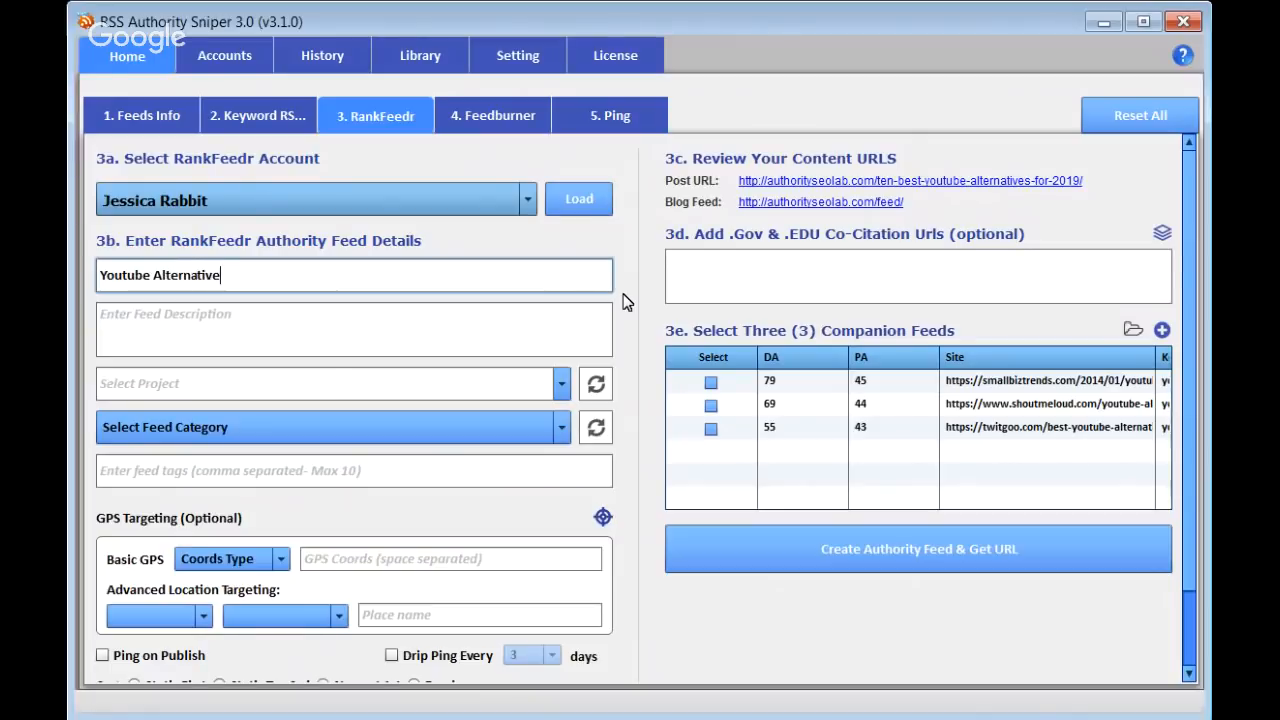
{"action": "type", "text": "s 2019"}
Enter the feed description "Learn what new video sharing sites are available as alternatives in 2019."
{"action": "left_click", "coordinate": [436, 331]}
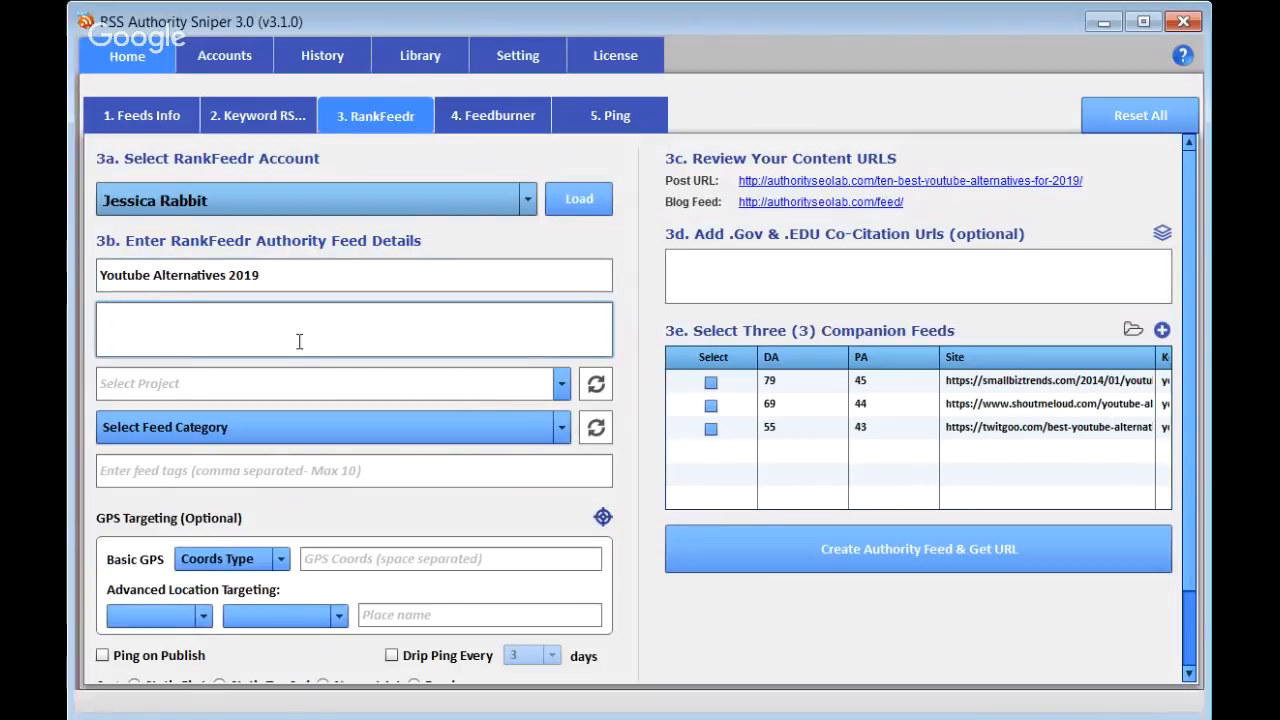
{"action": "left_click", "coordinate": [632, 332]}
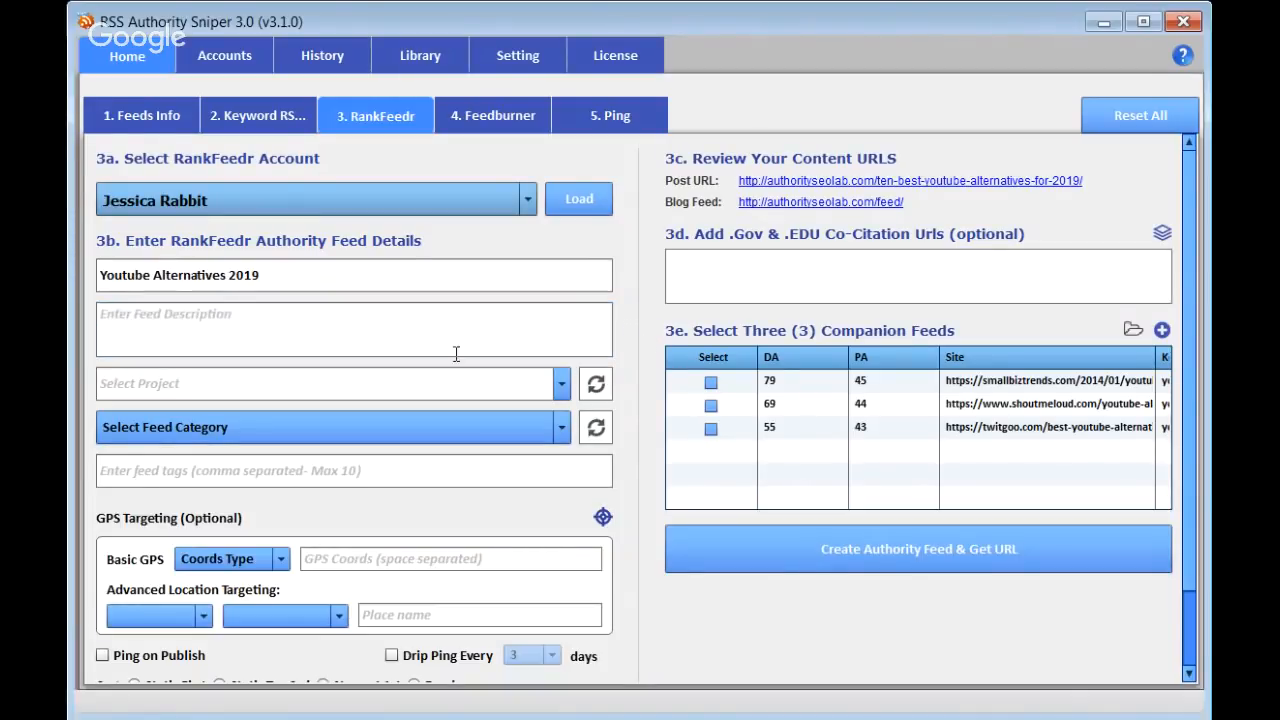
{"action": "left_click", "coordinate": [210, 326]}
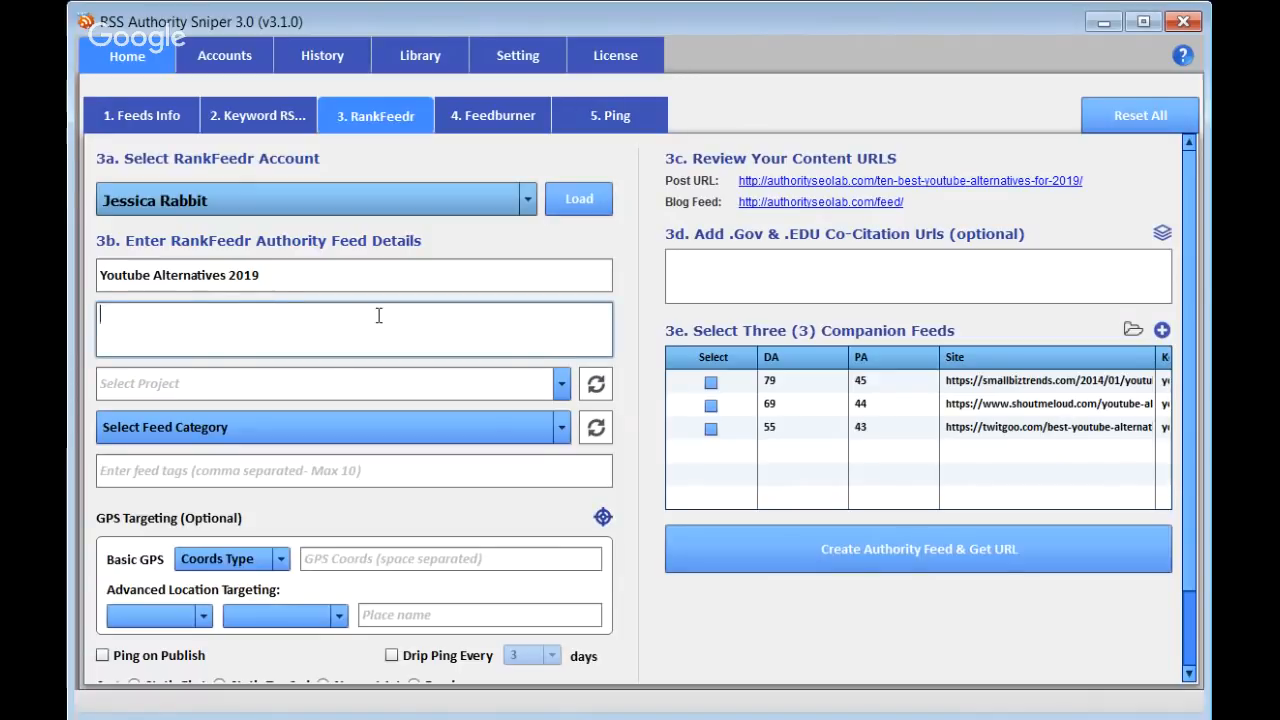
{"action": "type", "text": "Learn"}
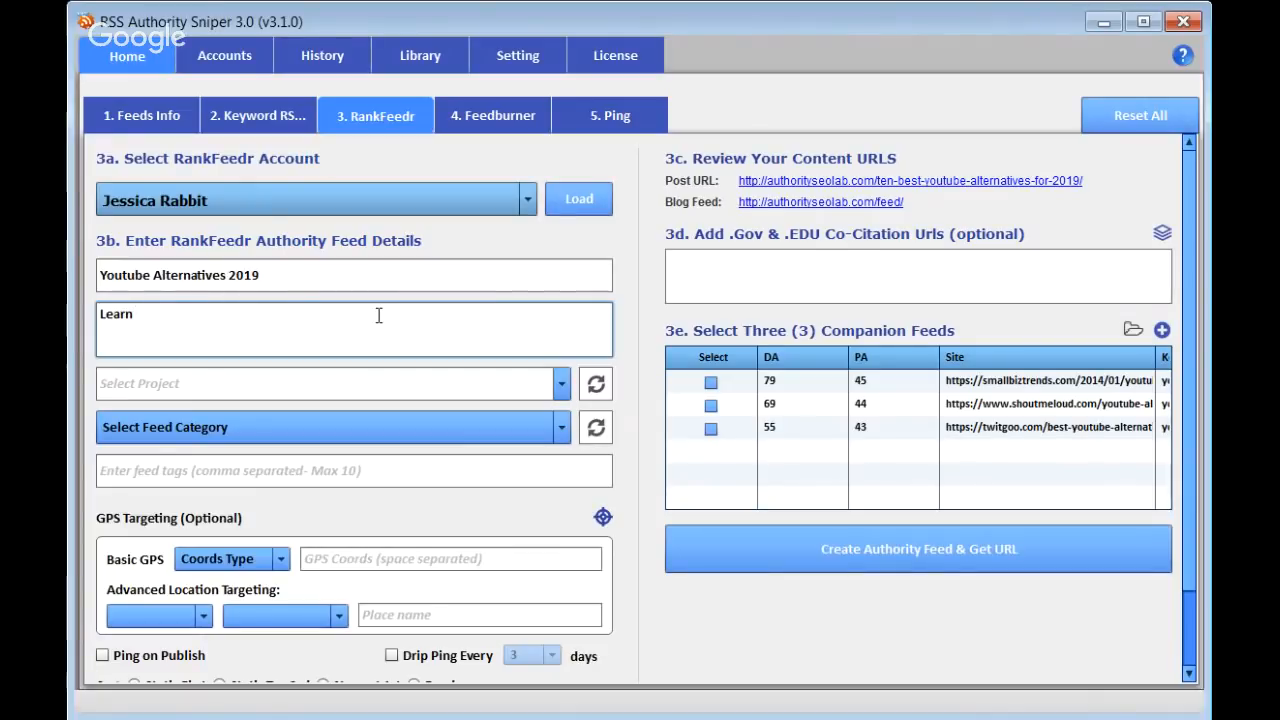
{"action": "type", "text": "what new"}
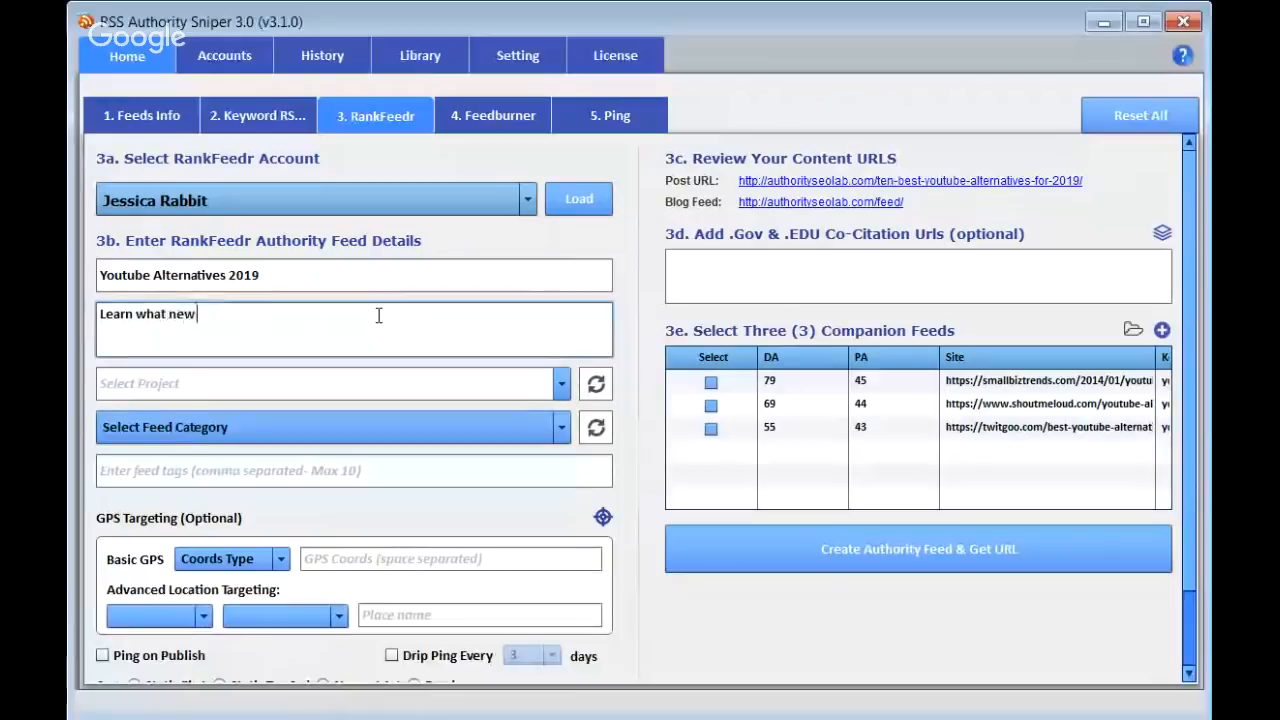
{"action": "type", "text": " video"}
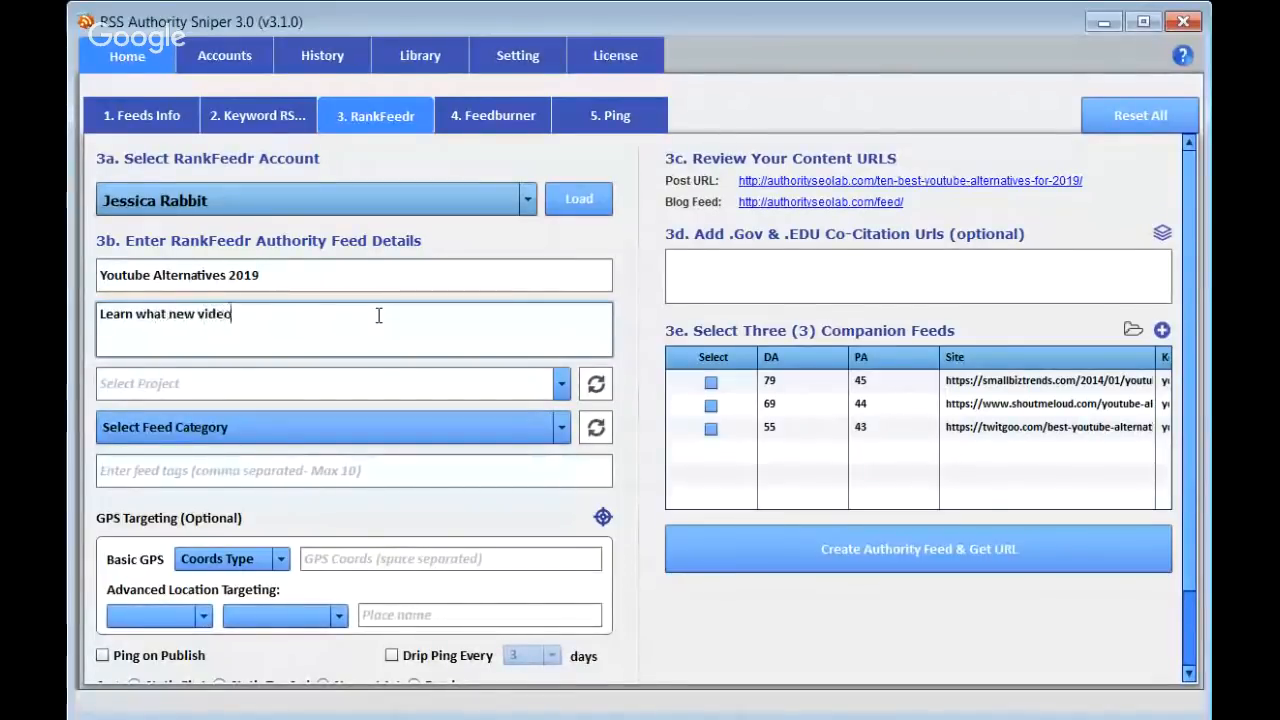
{"action": "type", "text": " sharing sites"}
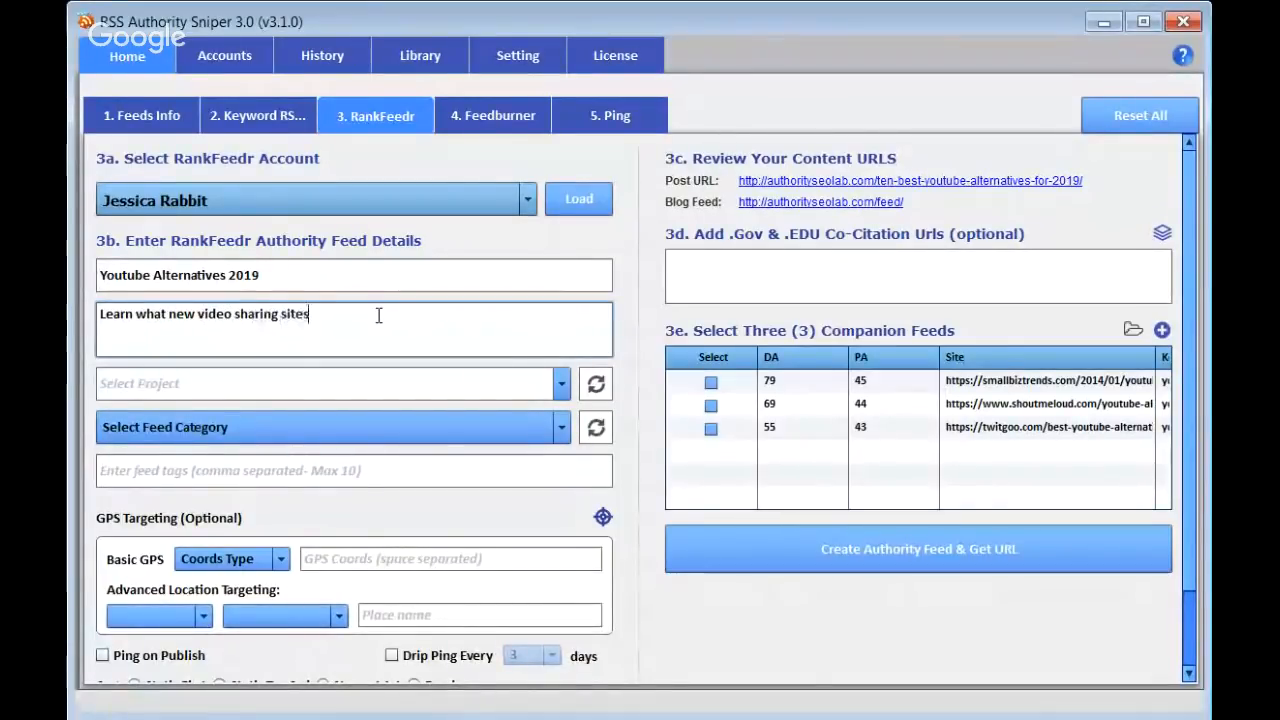
{"action": "type", "text": " are available "}
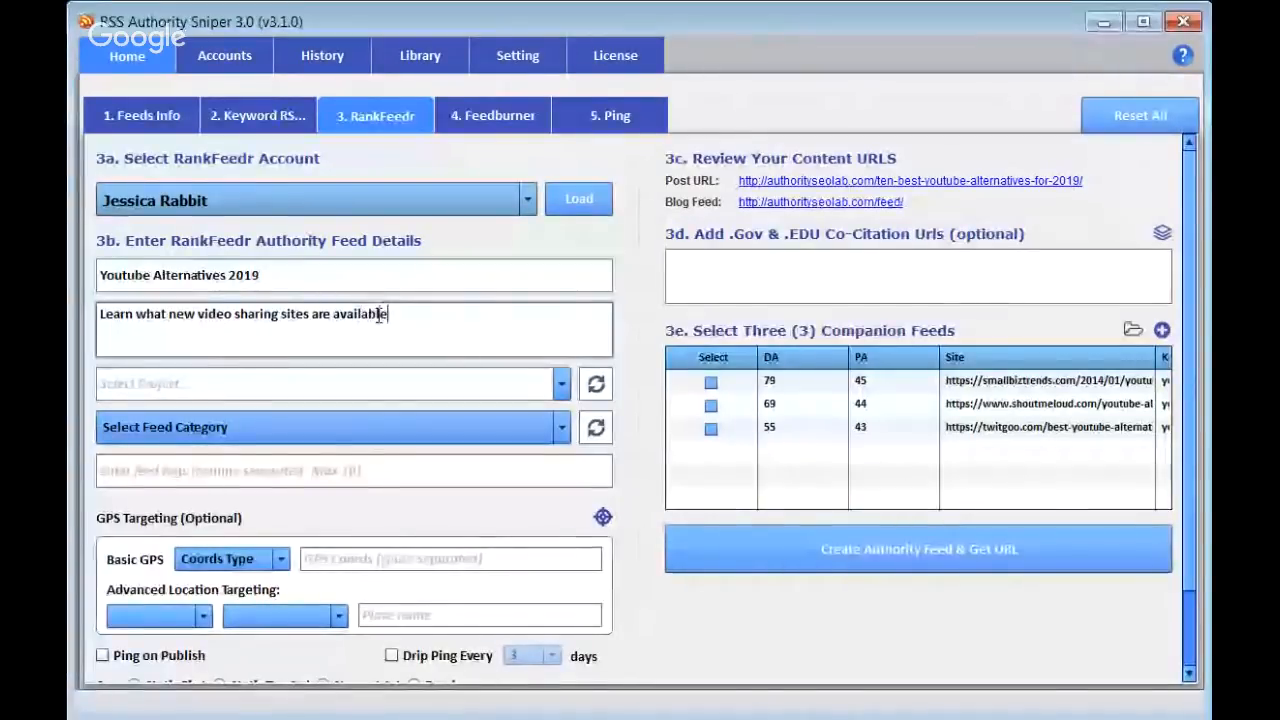
{"action": "type", "text": "as"}
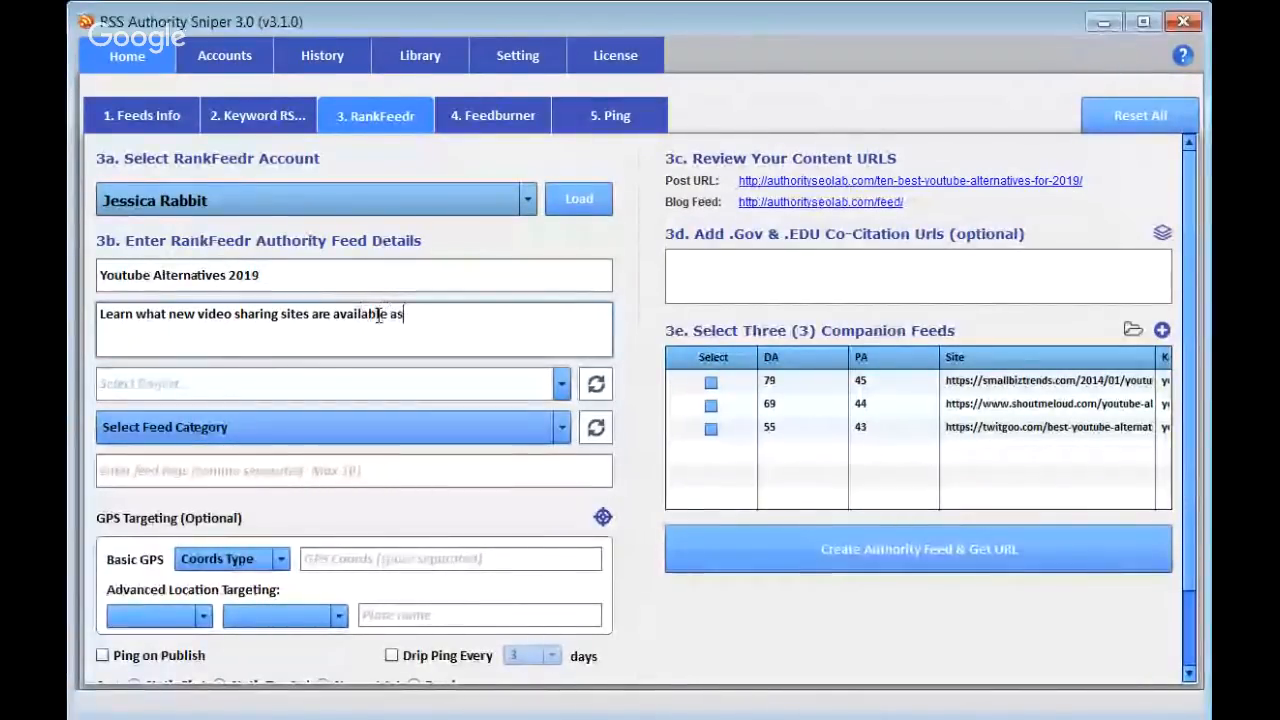
{"action": "type", "text": " alter"}
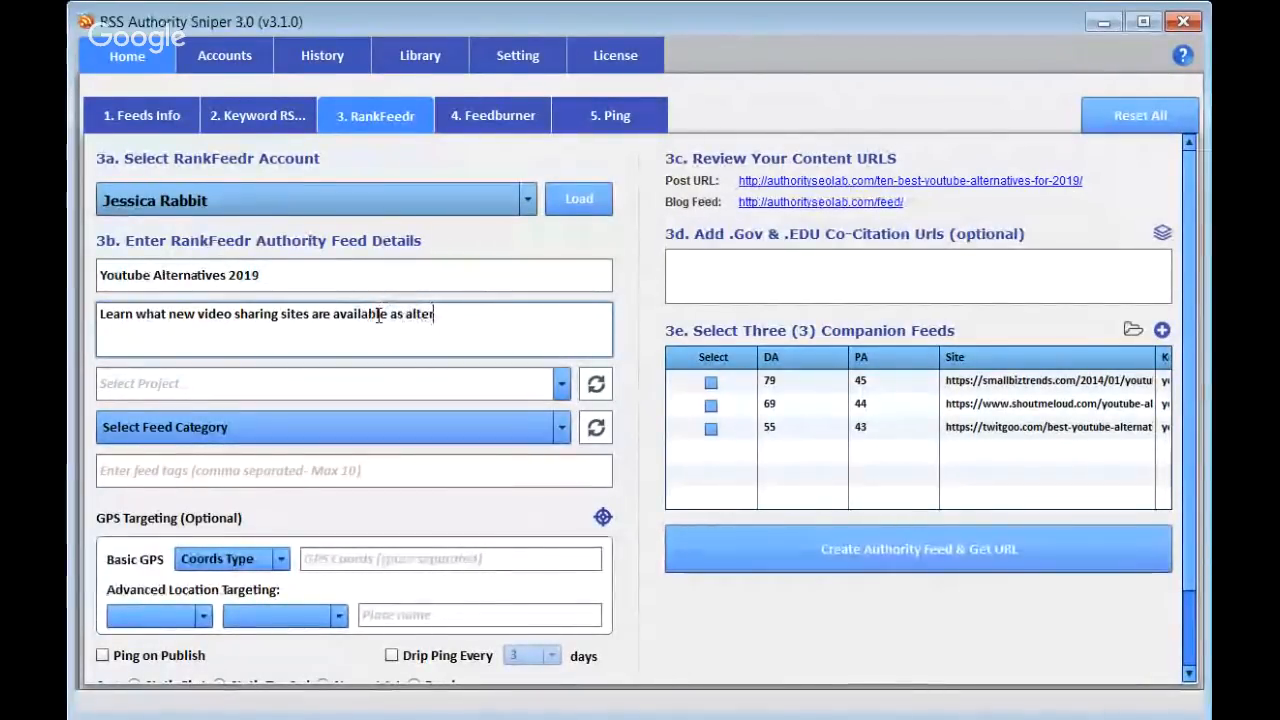
{"action": "type", "text": "native"}
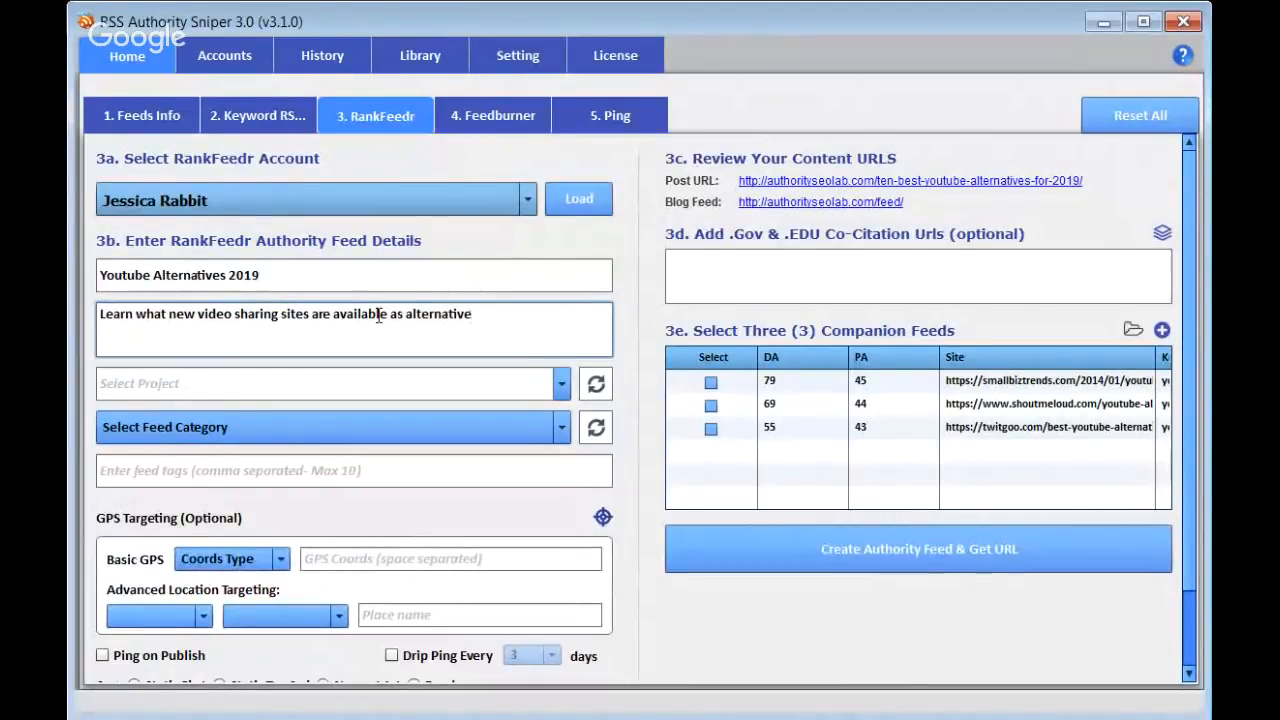
{"action": "type", "text": "s"}
{"action": "type", "text": " in 201"}
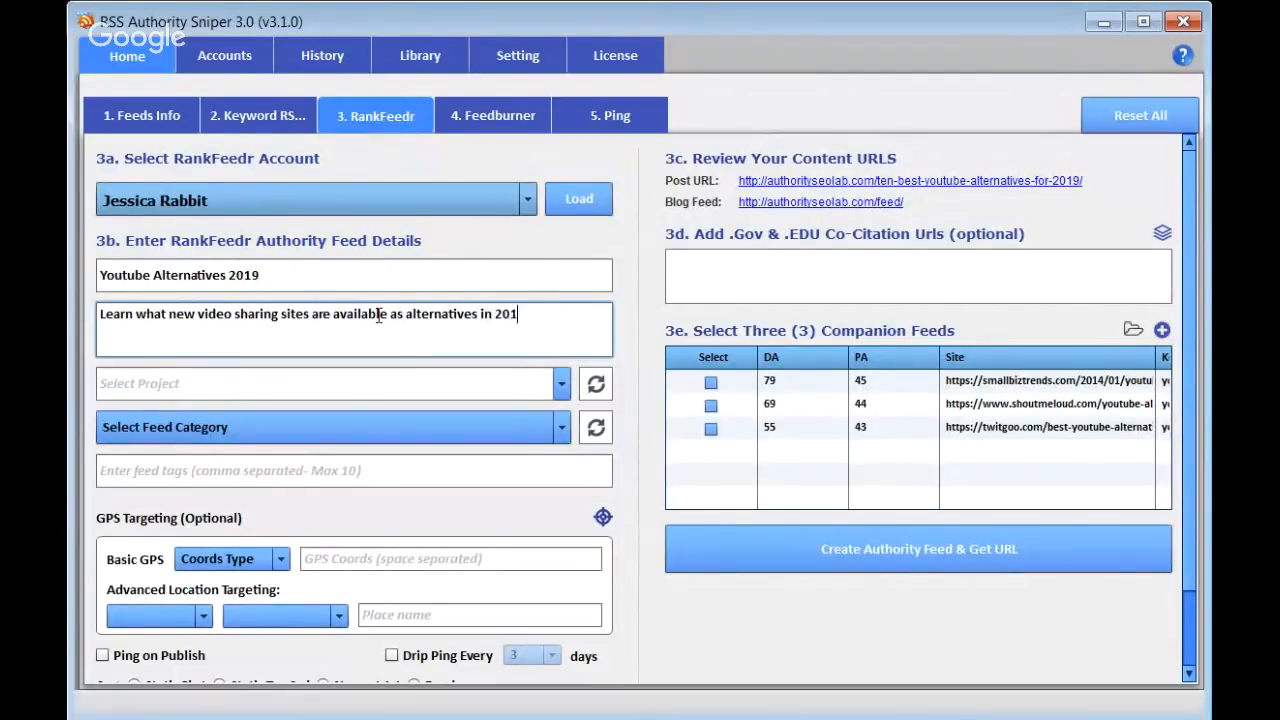
{"action": "type", "text": "9."}
Assign the feed to a new project named Software instead of one of the existing projects
{"action": "left_click", "coordinate": [562, 386]}
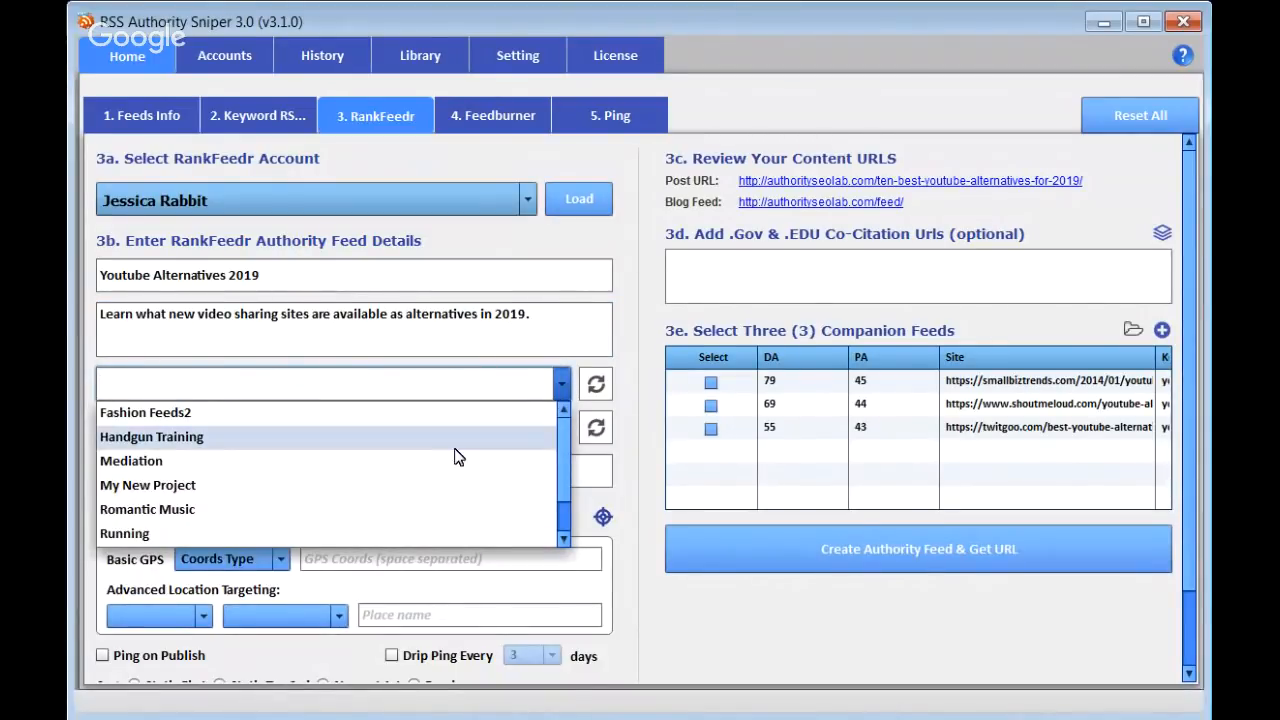
{"action": "left_click", "coordinate": [143, 532]}
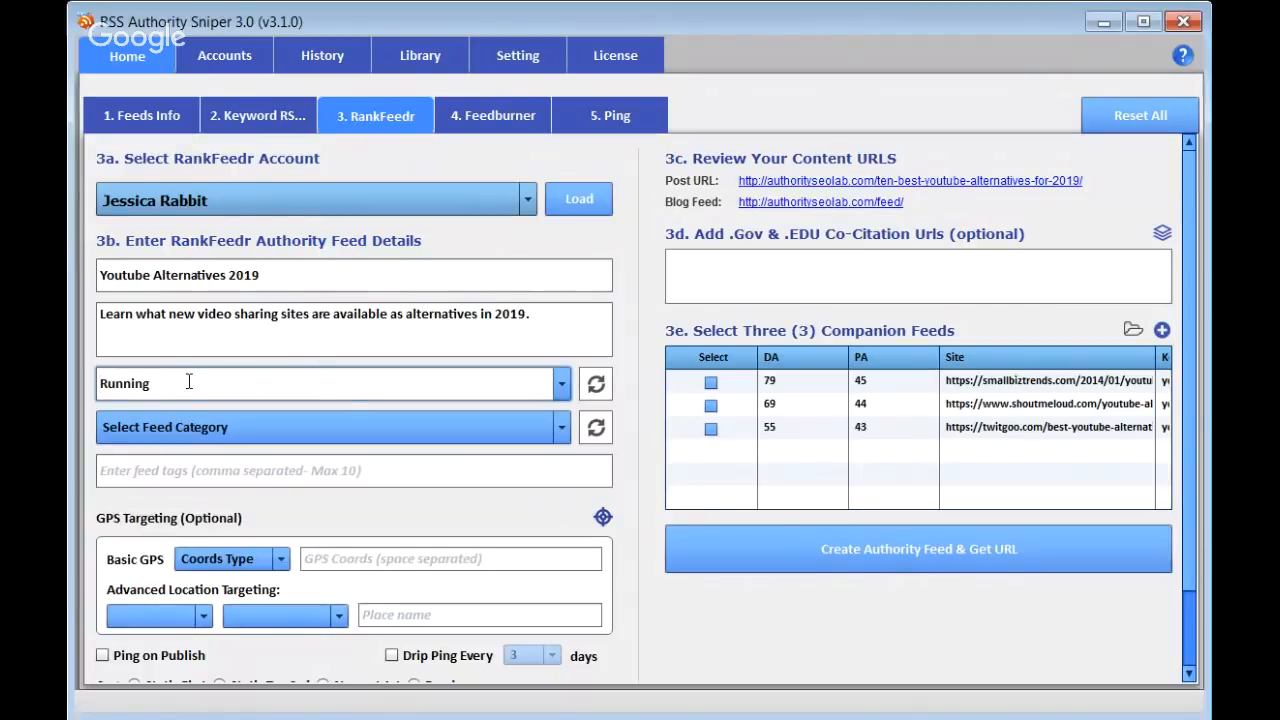
{"action": "left_click_drag", "start_coordinate": [196, 383], "coordinate": [98, 383]}
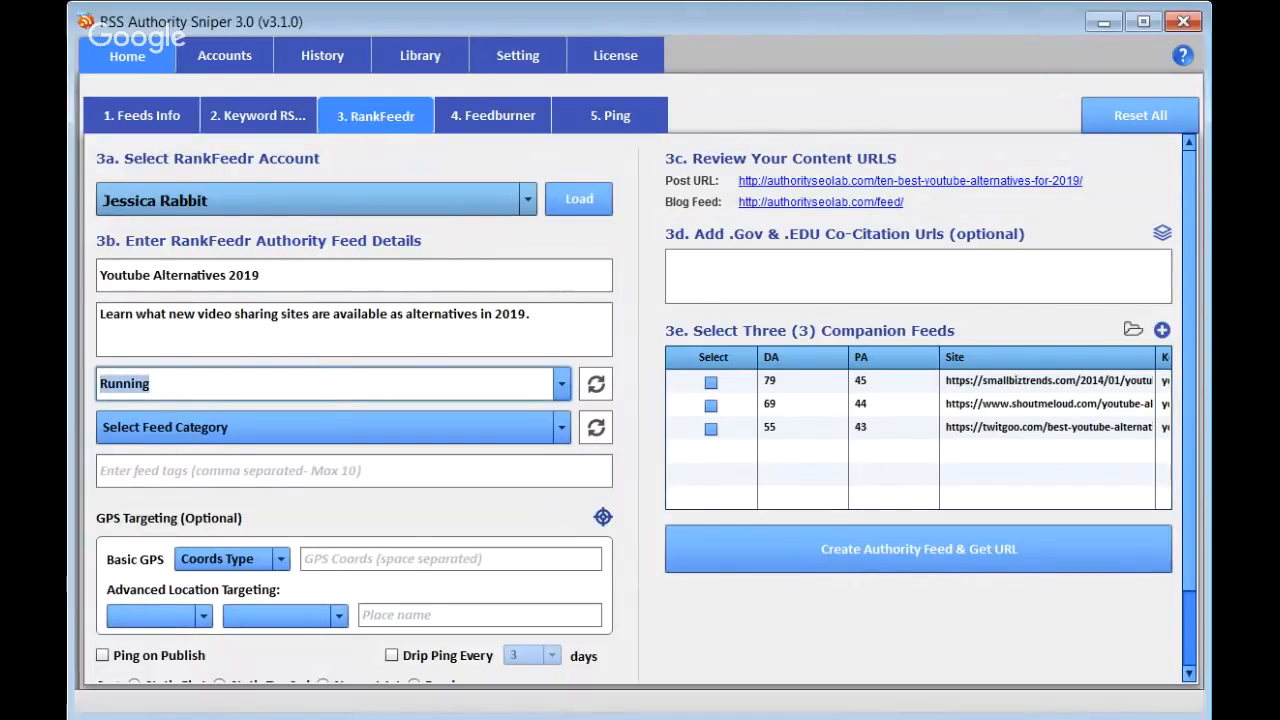
{"action": "type", "text": "Software"}
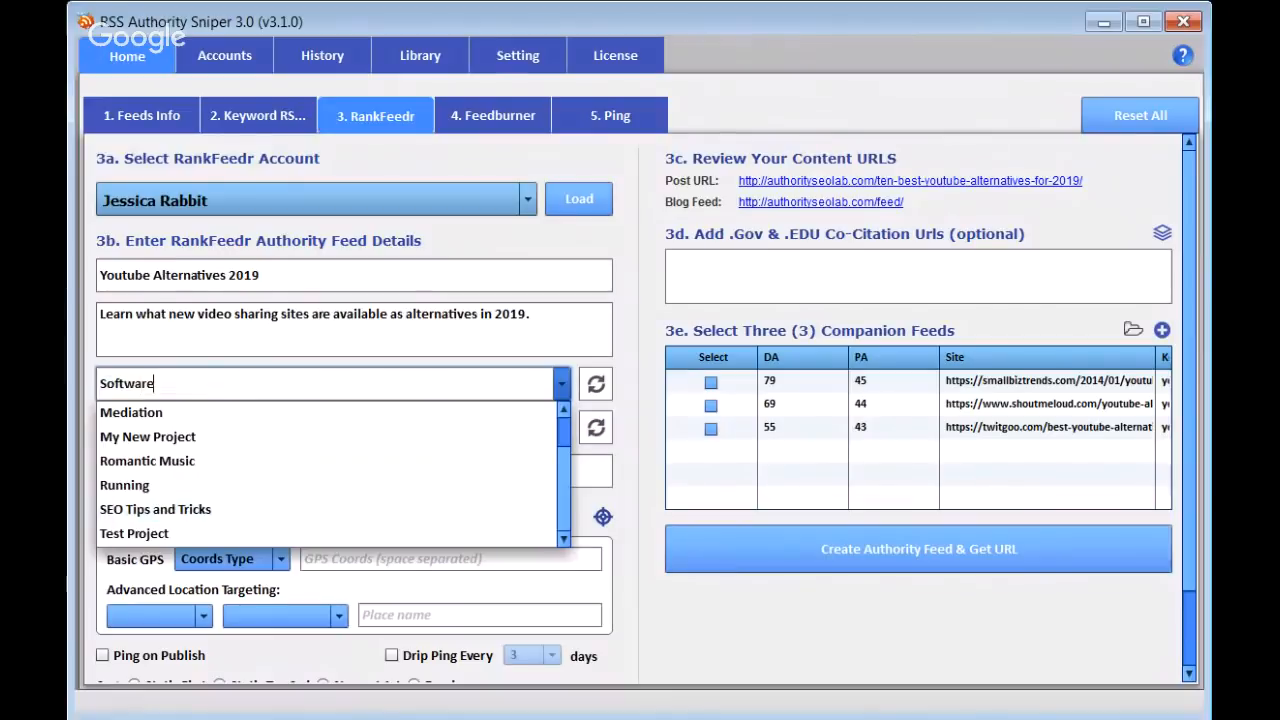
{"action": "left_click", "coordinate": [172, 378]}
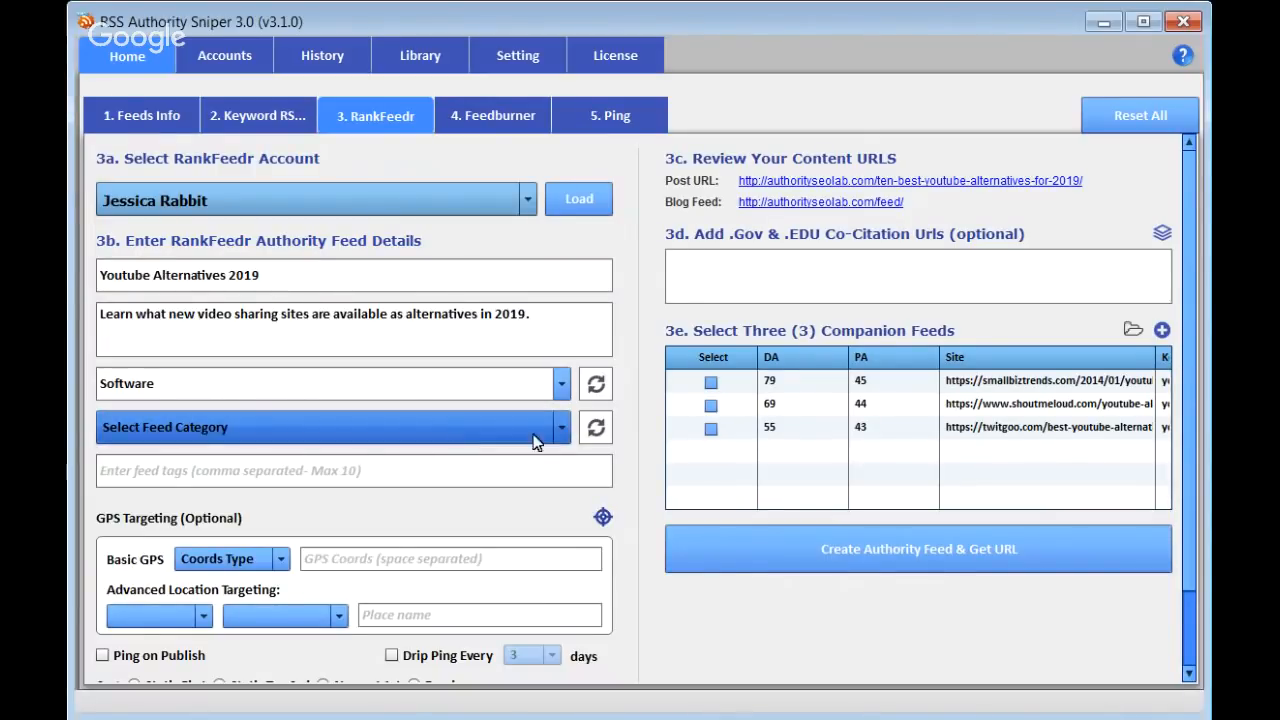
Set the feed category to Software under Computers & Electronics
{"action": "left_click", "coordinate": [565, 431]}
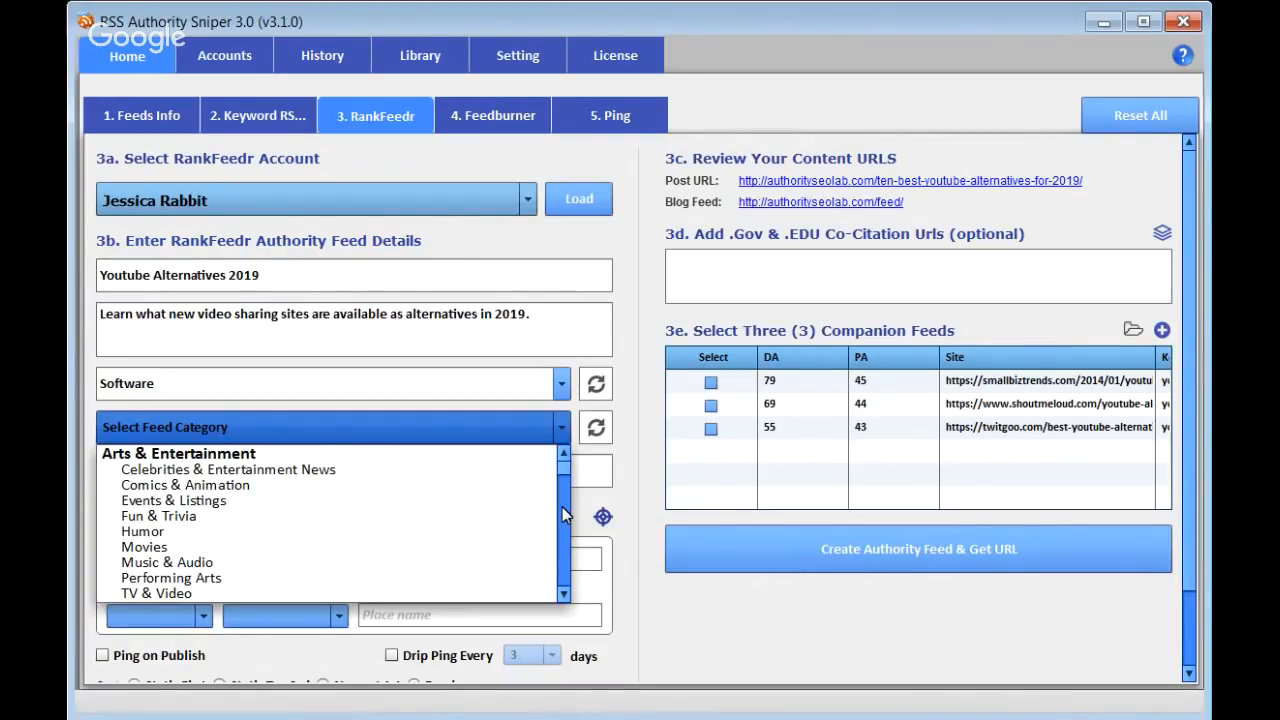
{"action": "left_click", "coordinate": [567, 597]}
{"action": "left_click", "coordinate": [567, 597]}
{"action": "left_click", "coordinate": [567, 597]}
{"action": "left_click", "coordinate": [567, 597]}
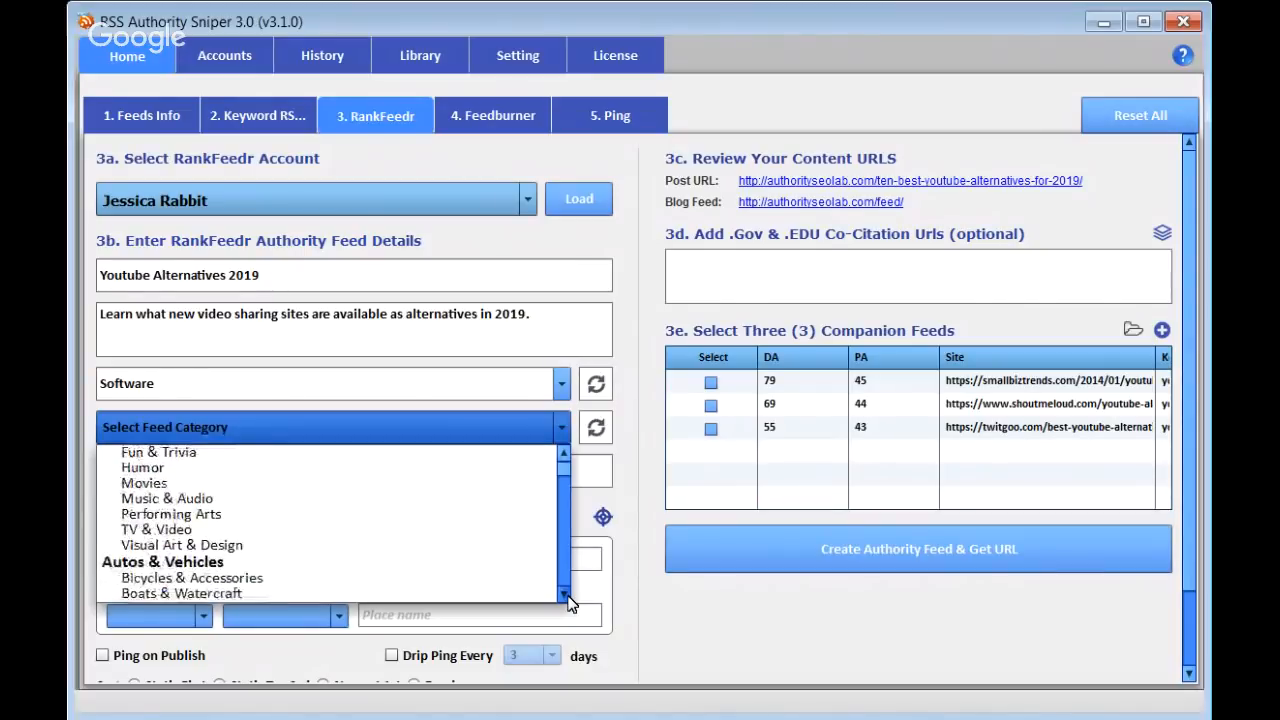
{"action": "scroll", "coordinate": [567, 600], "scroll_direction": "down", "scroll_amount": 6}
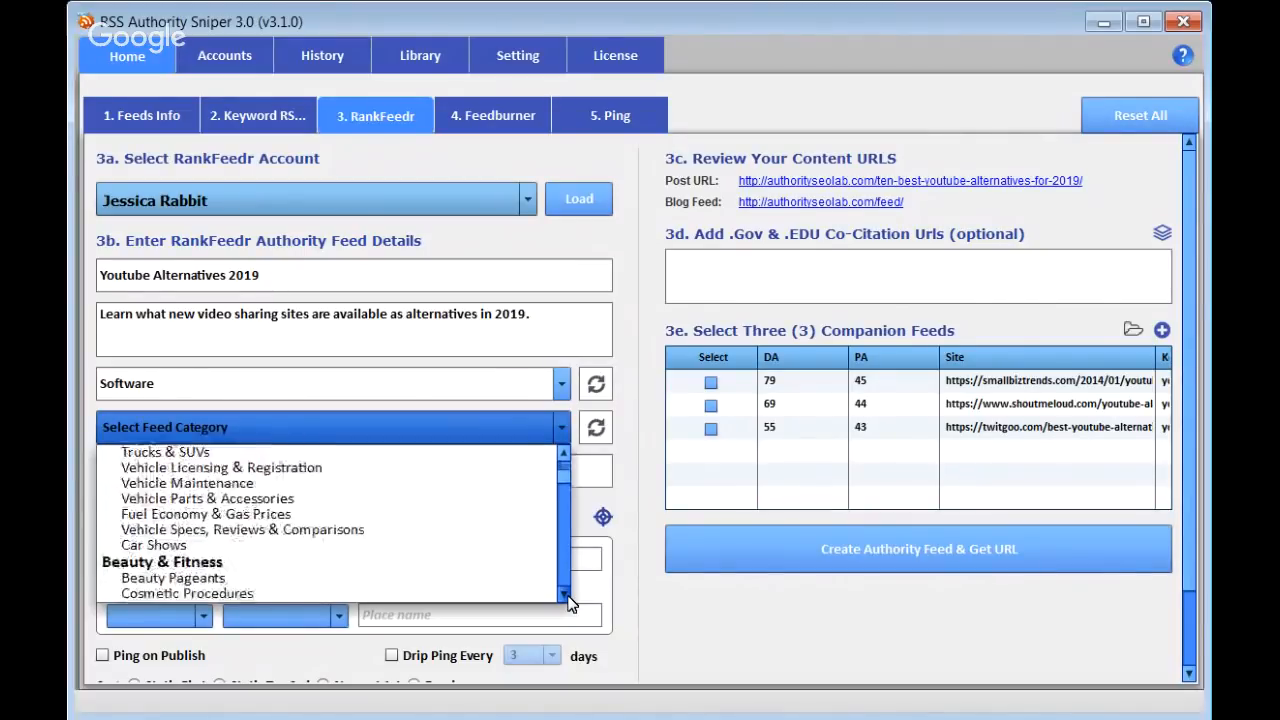
{"action": "scroll", "coordinate": [567, 600], "scroll_direction": "down", "scroll_amount": 1}
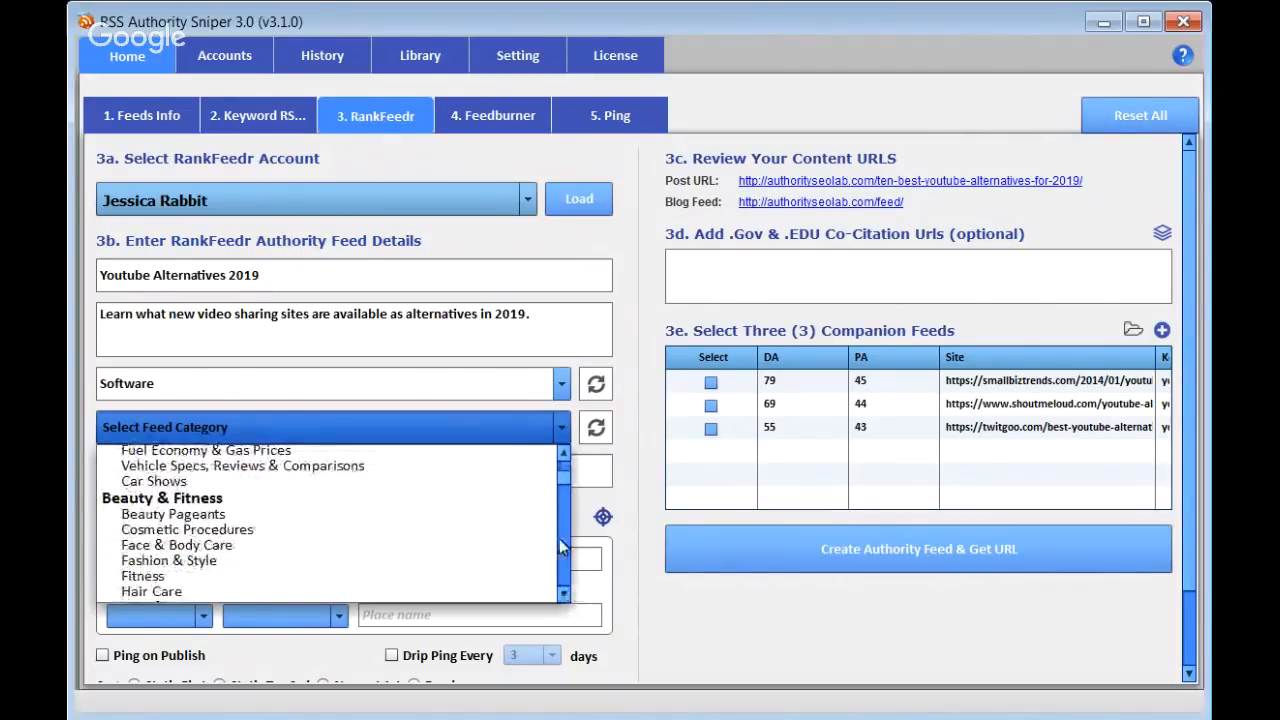
{"action": "scroll", "coordinate": [562, 487], "scroll_direction": "down", "scroll_amount": 6}
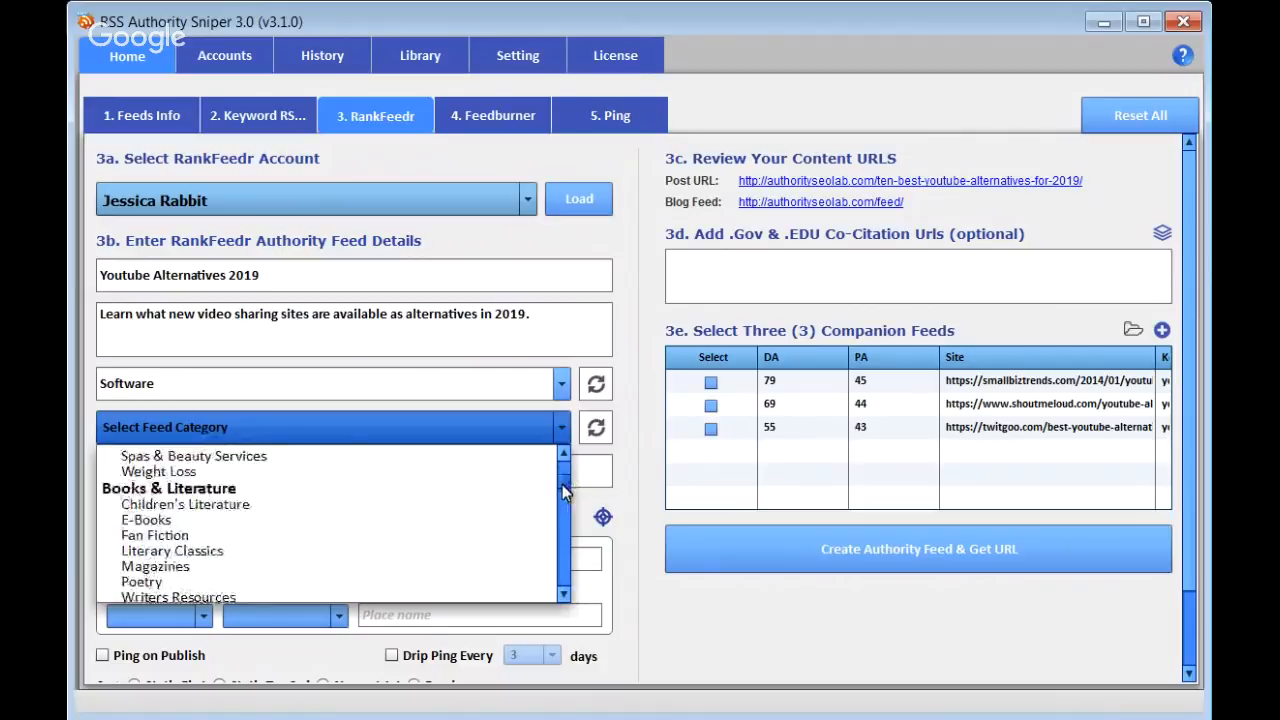
{"action": "scroll", "coordinate": [562, 495], "scroll_direction": "down", "scroll_amount": 1}
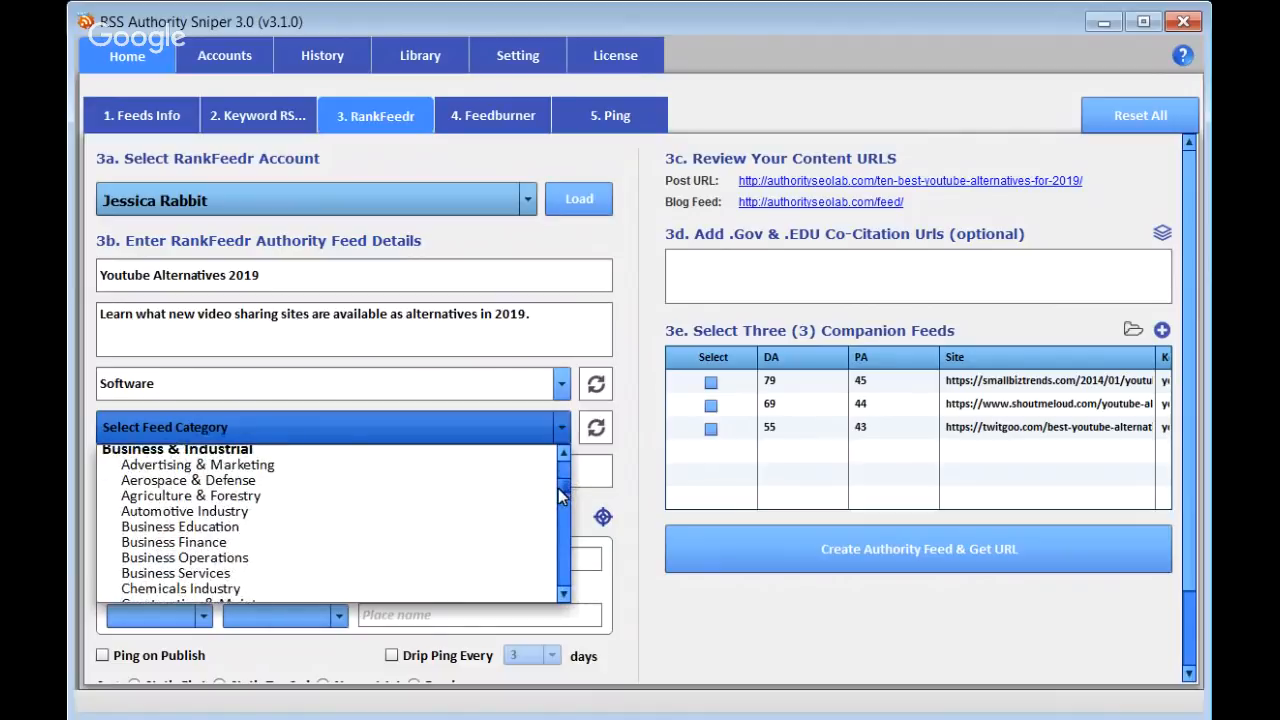
{"action": "scroll", "coordinate": [562, 497], "scroll_direction": "down", "scroll_amount": 1}
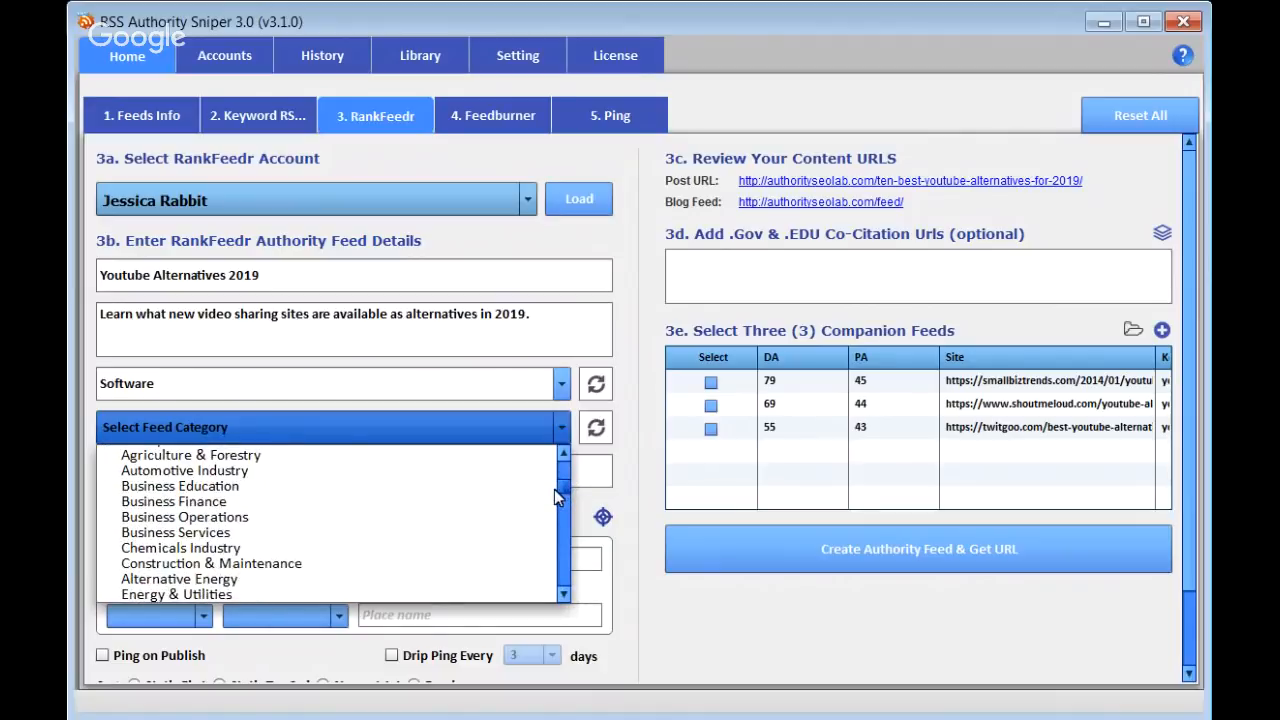
{"action": "scroll", "coordinate": [554, 489], "scroll_direction": "down", "scroll_amount": 5}
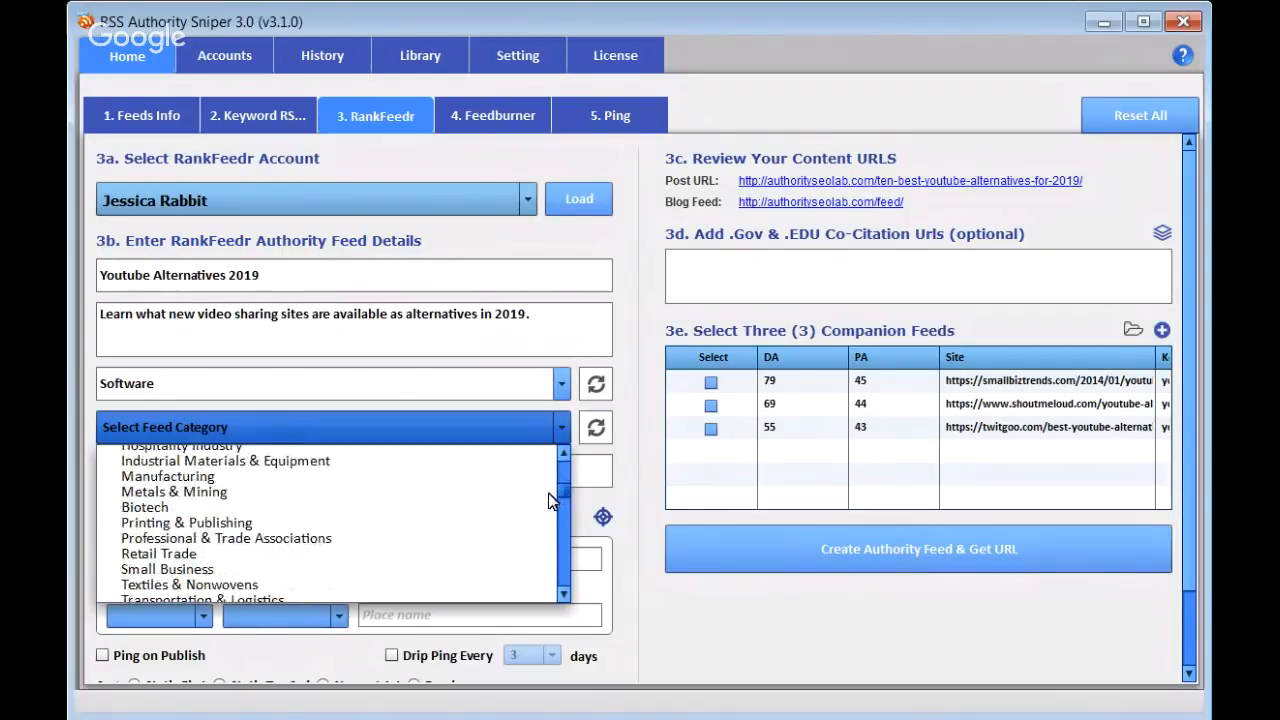
{"action": "scroll", "coordinate": [548, 503], "scroll_direction": "down", "scroll_amount": 2}
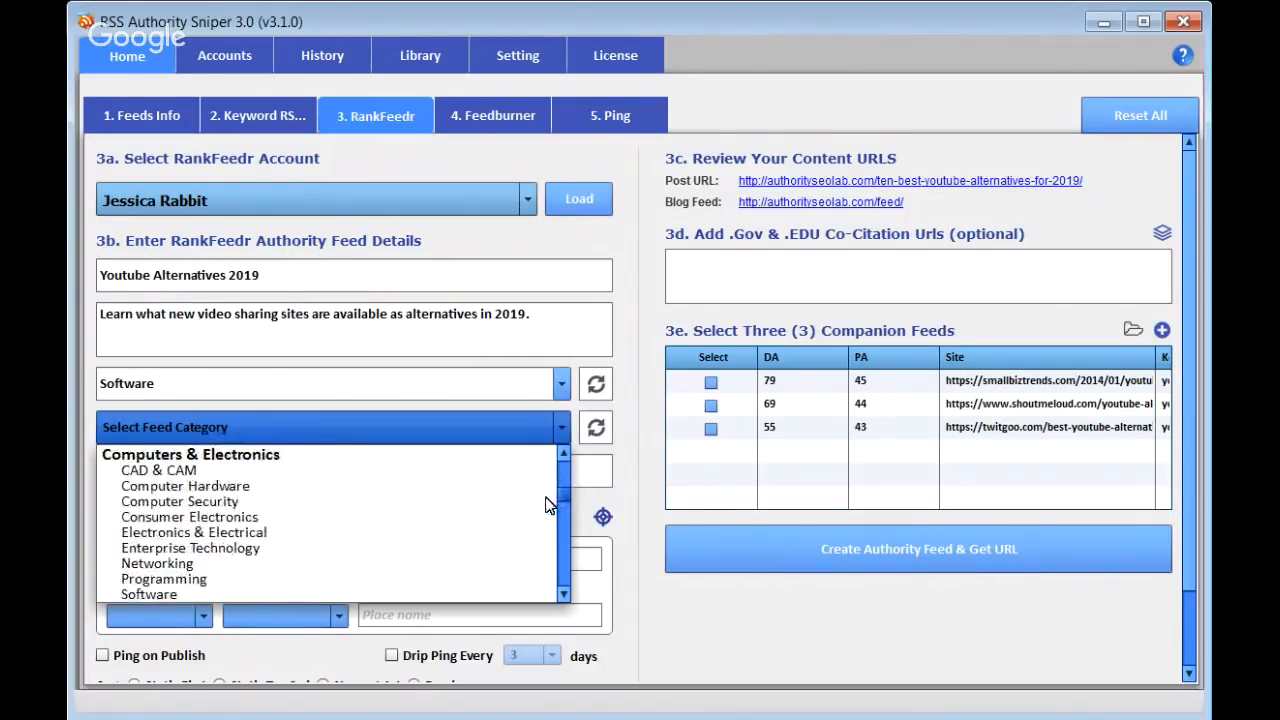
{"action": "left_click", "coordinate": [155, 594]}
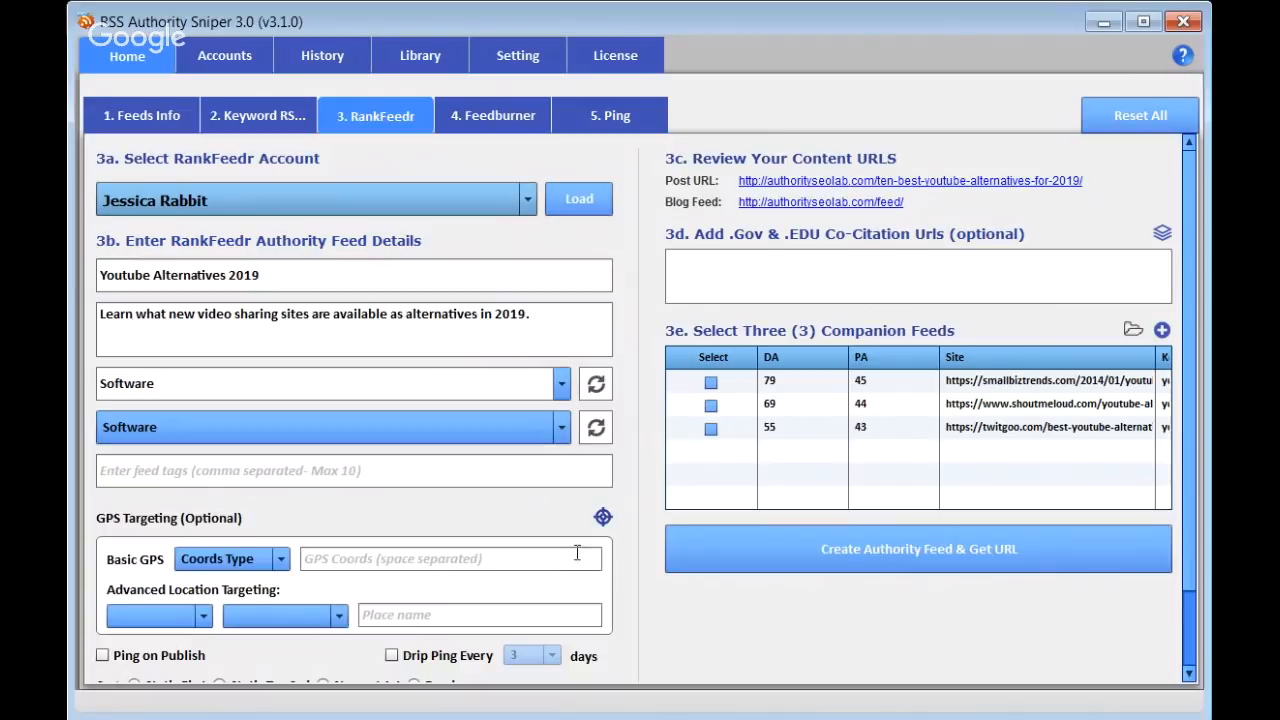
Enter the comma-separated feed tags "youtube, alternative, video sharing sites"
{"action": "left_click", "coordinate": [246, 472]}
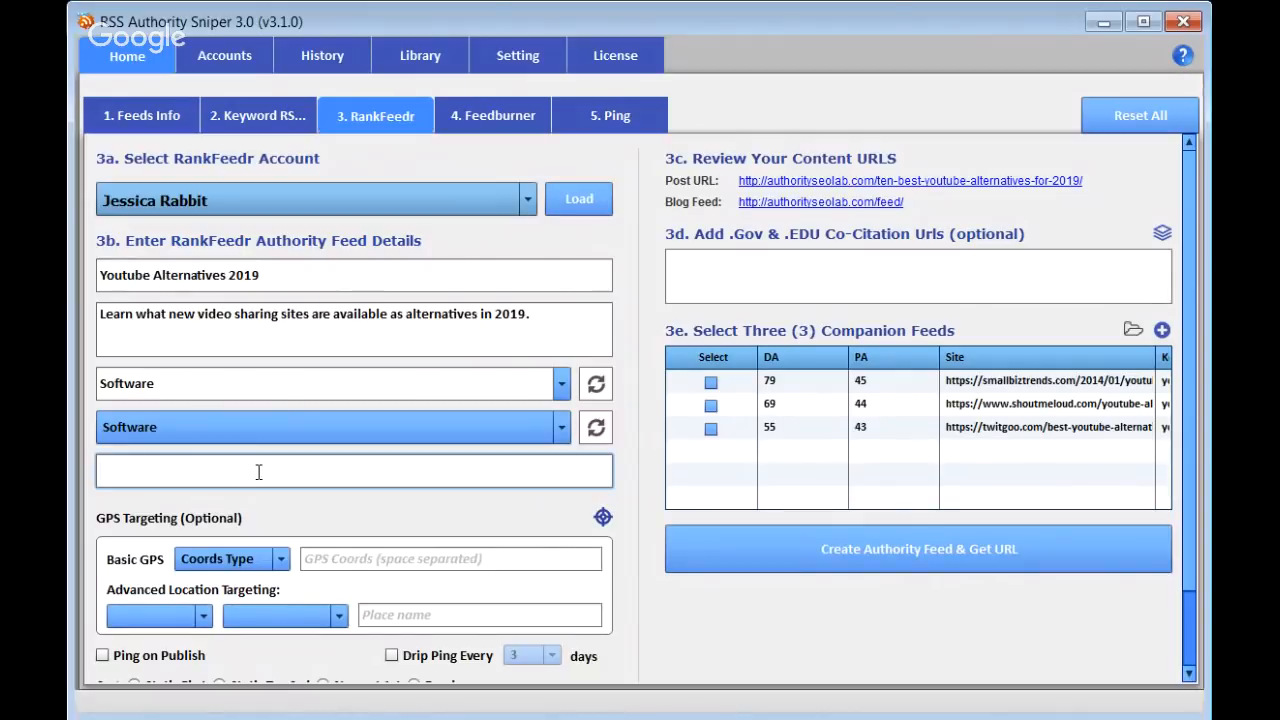
{"action": "type", "text": "outube, alternative"}
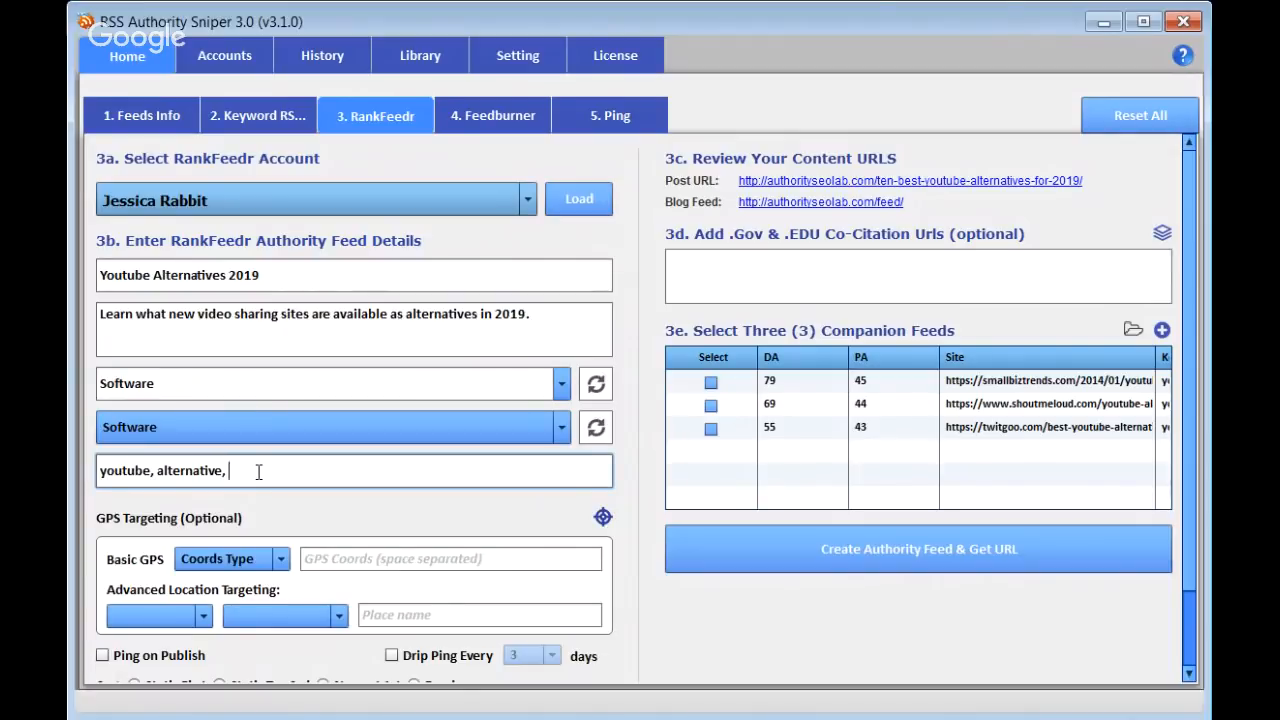
{"action": "type", "text": ", video sharing sites"}
Set the basic GPS coordinate type to Point and look up Chandler, AZ in the LatLong.net coordinate finder
{"action": "left_click", "coordinate": [280, 560]}
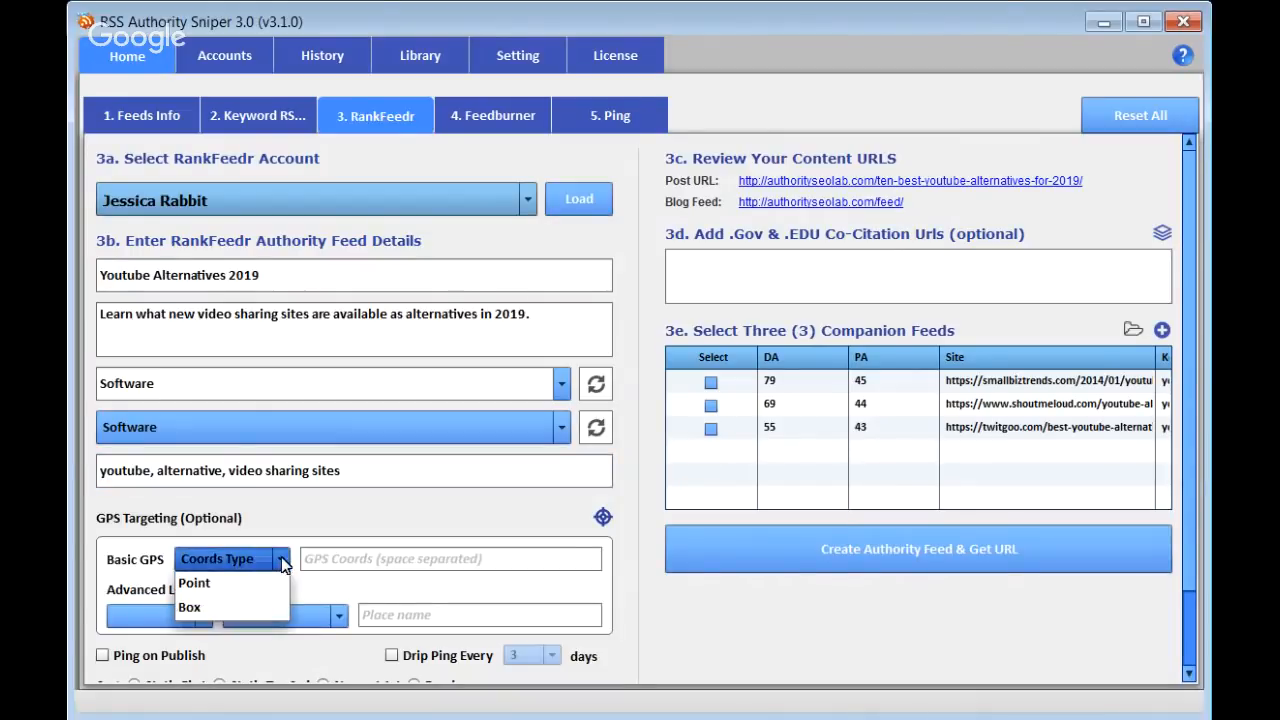
{"action": "left_click", "coordinate": [217, 584]}
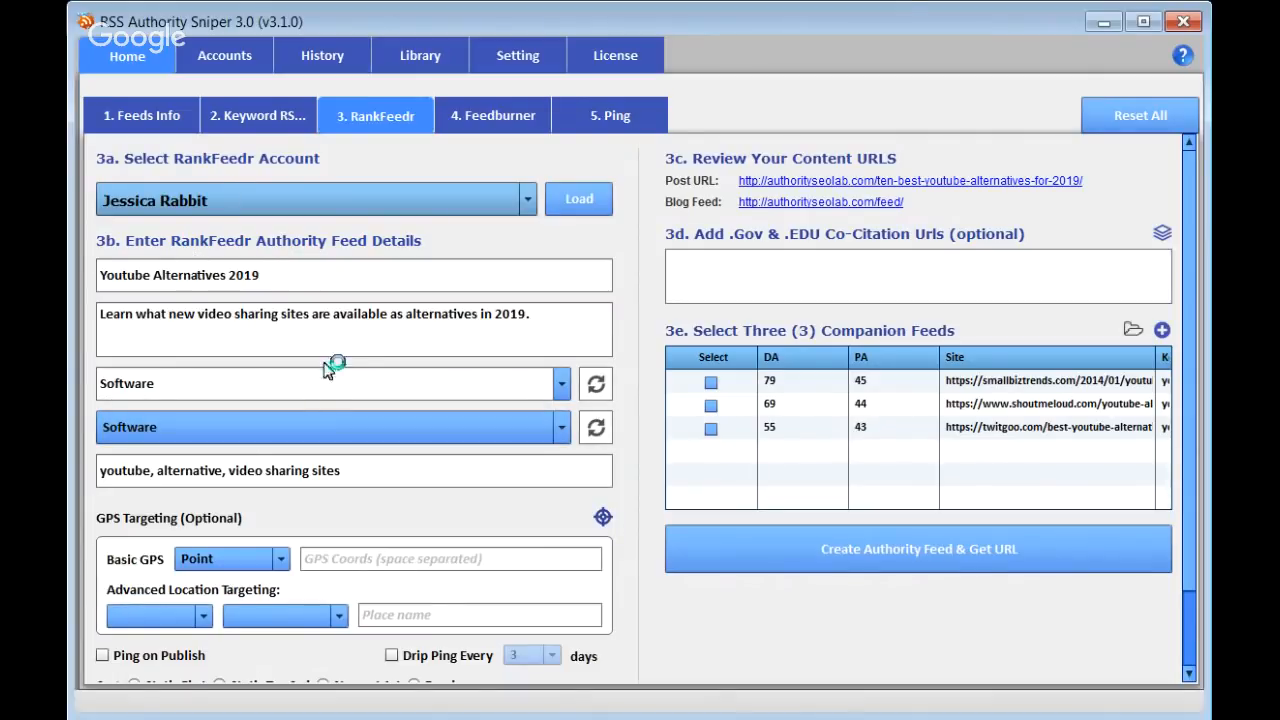
{"action": "left_click", "coordinate": [603, 519]}
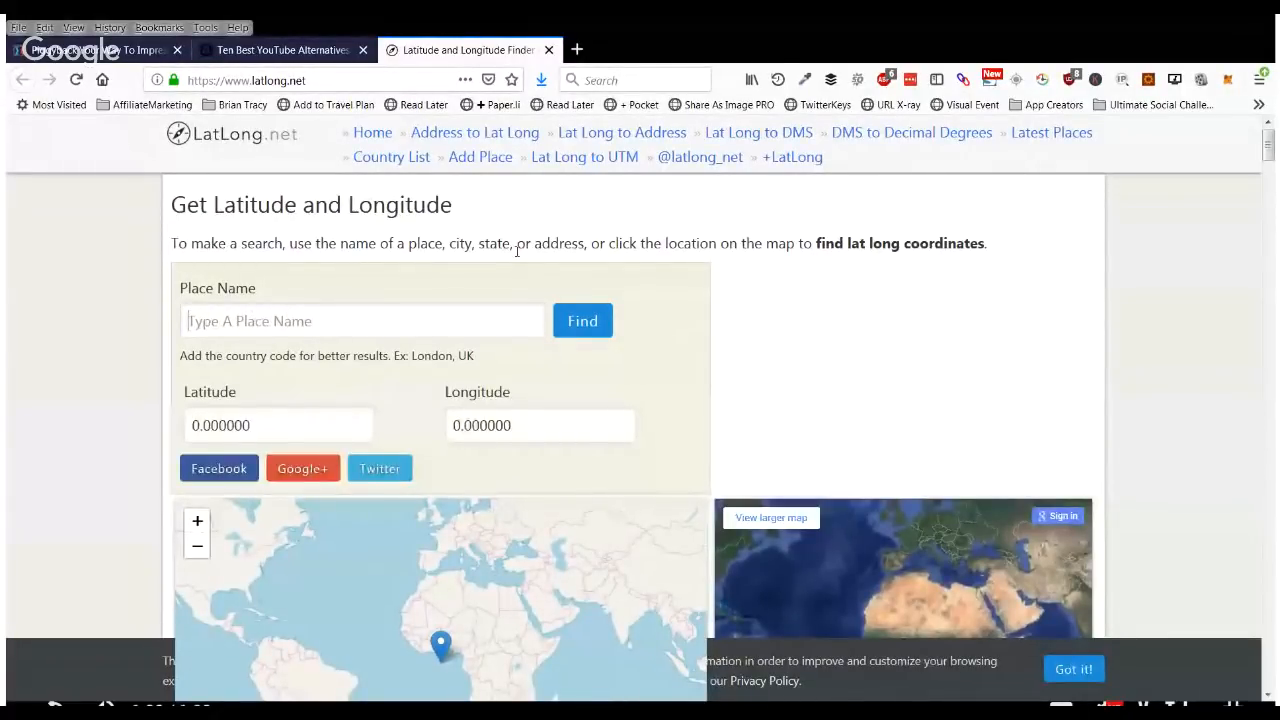
{"action": "type", "text": "Chandler"}
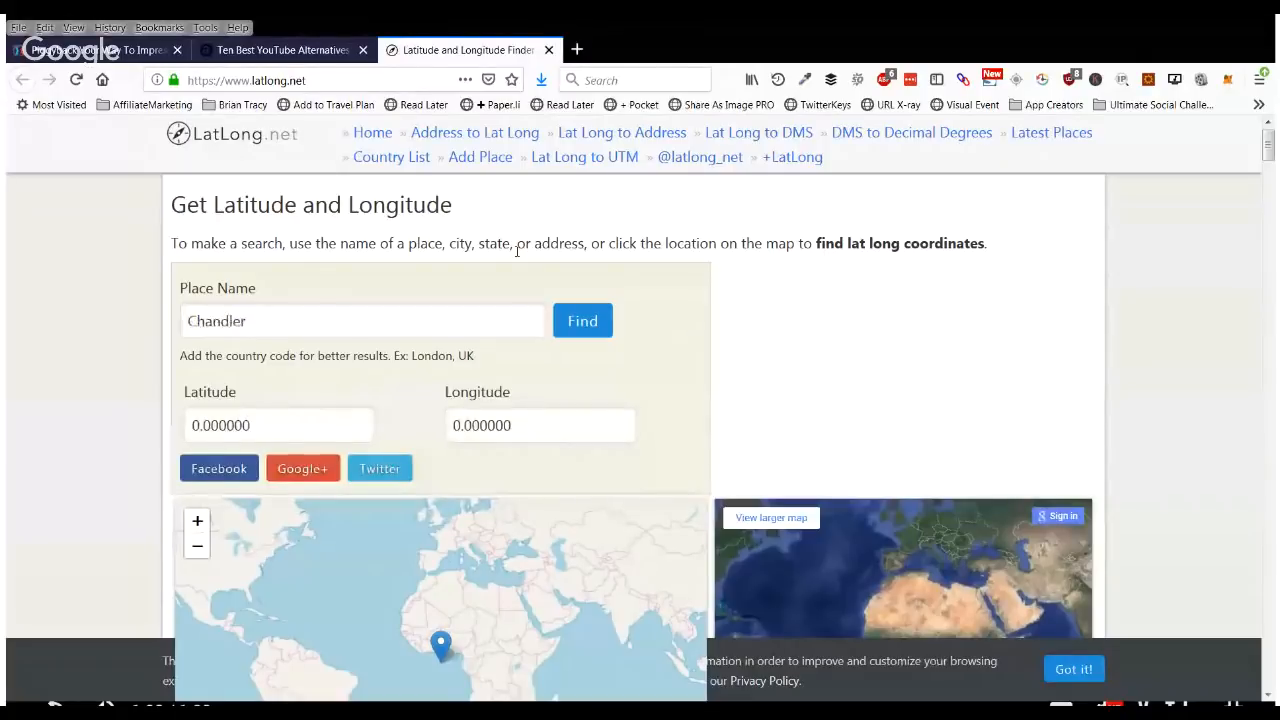
{"action": "type", "text": ", AZ"}
{"action": "left_click", "coordinate": [582, 332]}
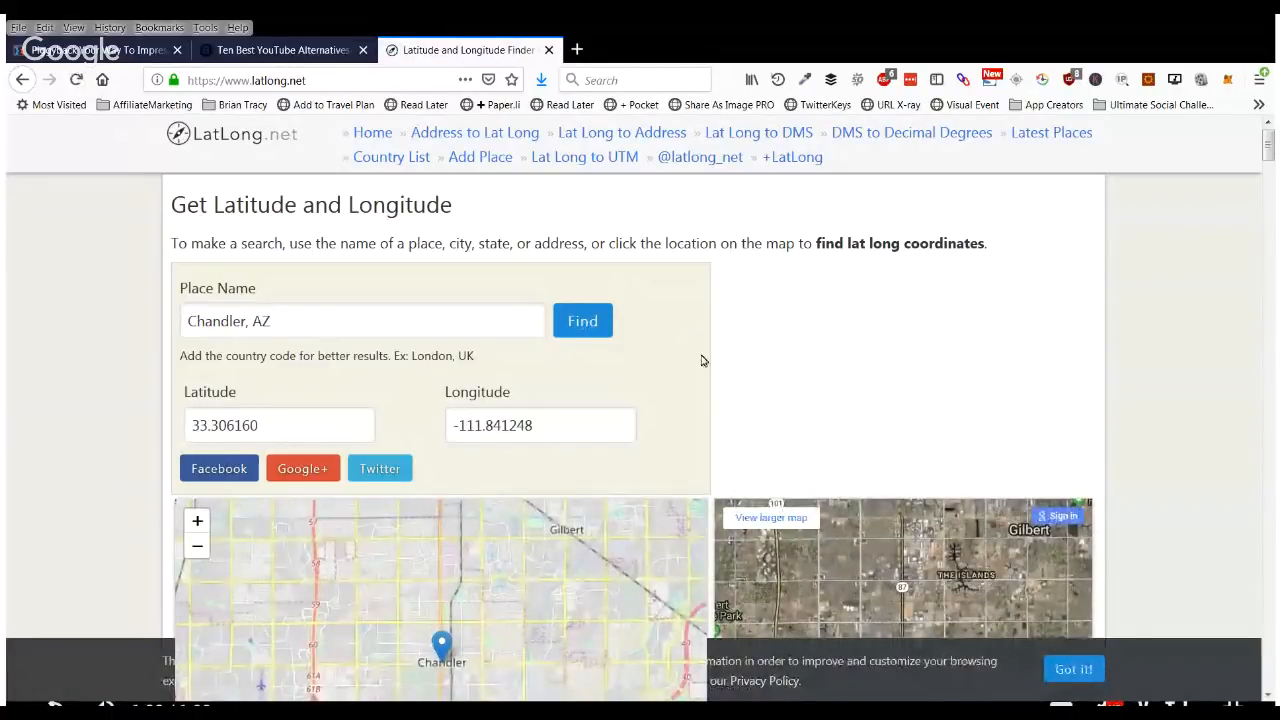
Place a map point southeast of central Chandler and copy its coordinates 33.286916,-111.779304 into the feed's GPS coordinates
{"action": "scroll", "coordinate": [851, 350], "scroll_direction": "down", "scroll_amount": 2}
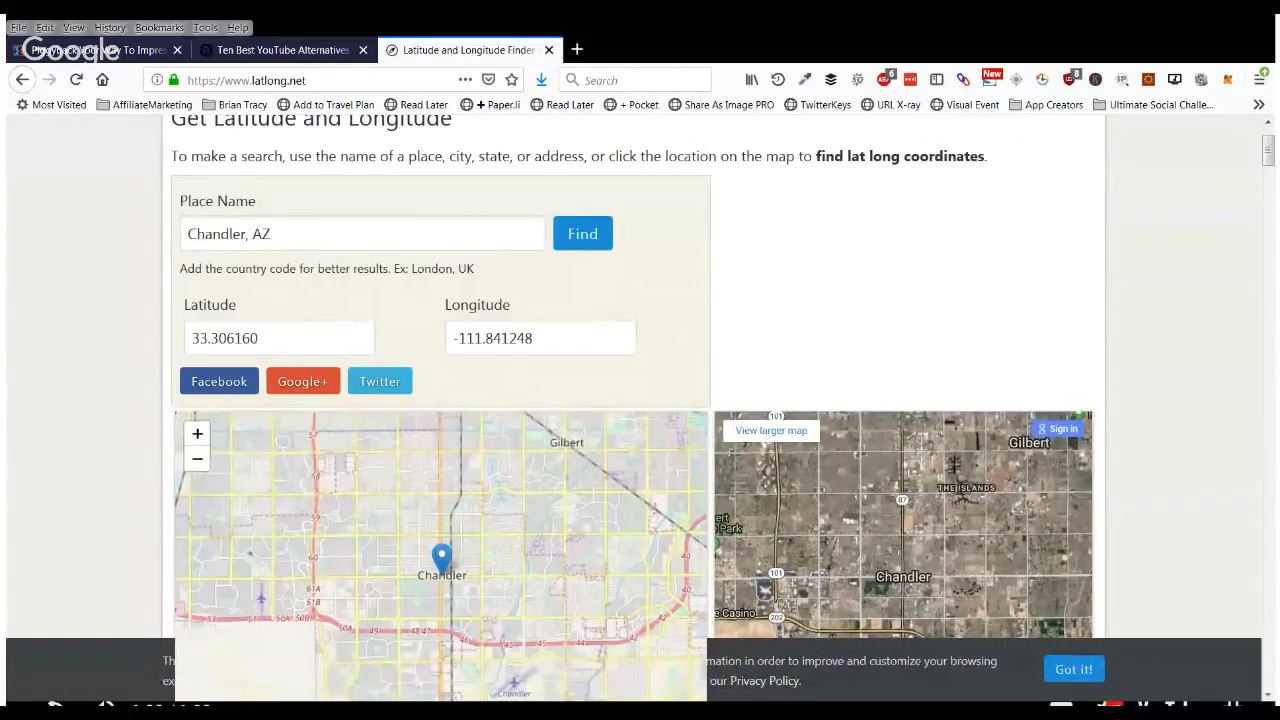
{"action": "scroll", "coordinate": [640, 400], "scroll_direction": "down", "scroll_amount": 3}
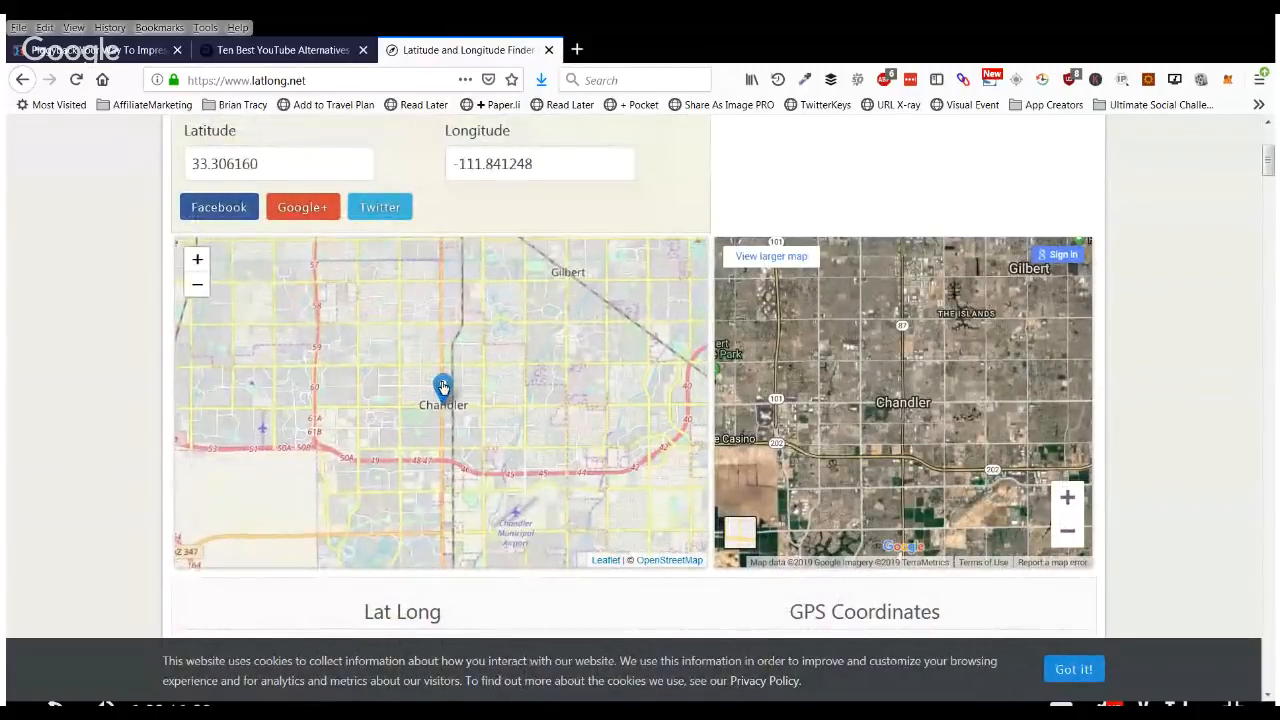
{"action": "mouse_move", "coordinate": [443, 387]}
{"action": "left_mouse_down"}
{"action": "mouse_move", "coordinate": [508, 388]}
{"action": "mouse_move", "coordinate": [457, 402]}
{"action": "mouse_move", "coordinate": [434, 390]}
{"action": "mouse_move", "coordinate": [443, 378]}
{"action": "left_mouse_up"}
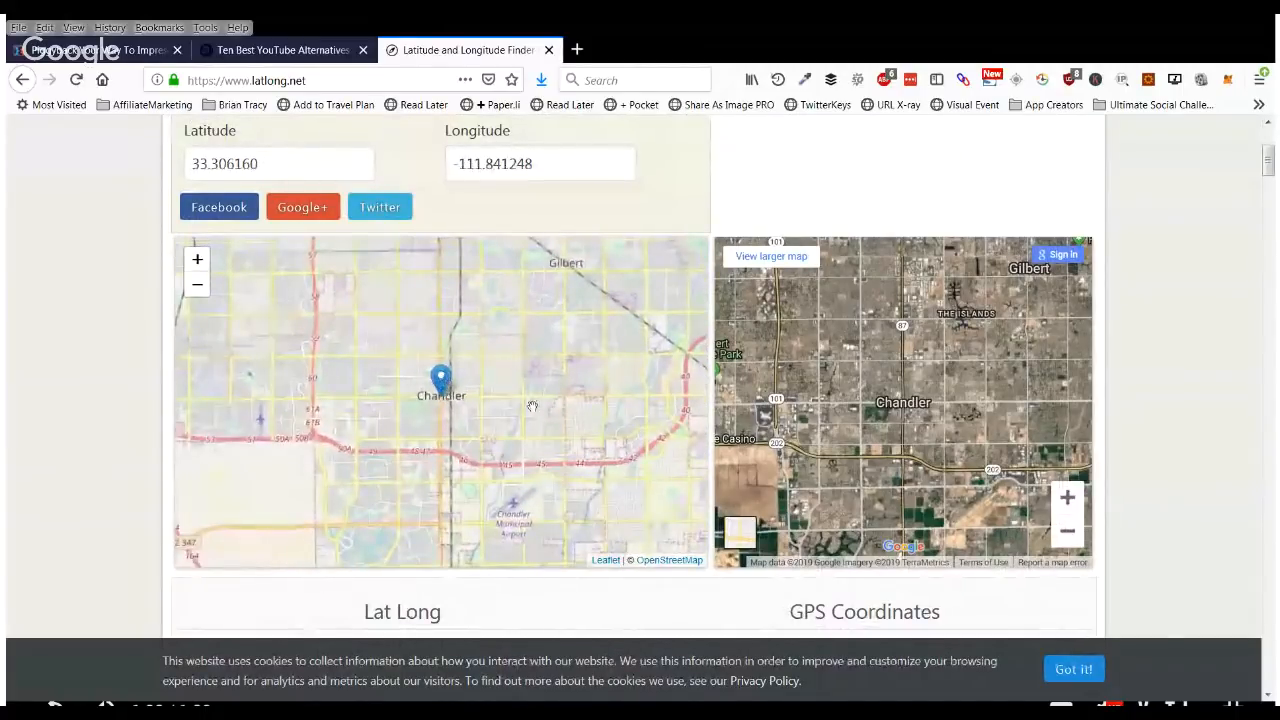
{"action": "left_click", "coordinate": [591, 456]}
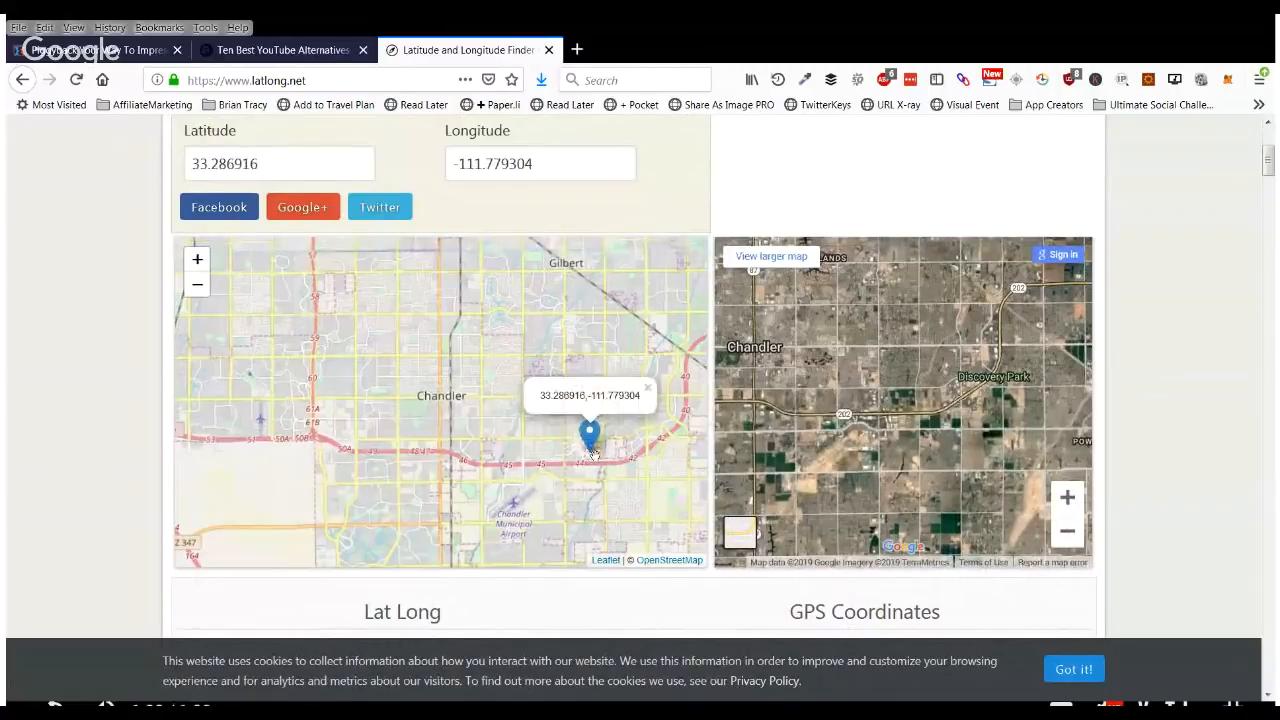
{"action": "left_click_drag", "start_coordinate": [541, 396], "coordinate": [622, 397]}
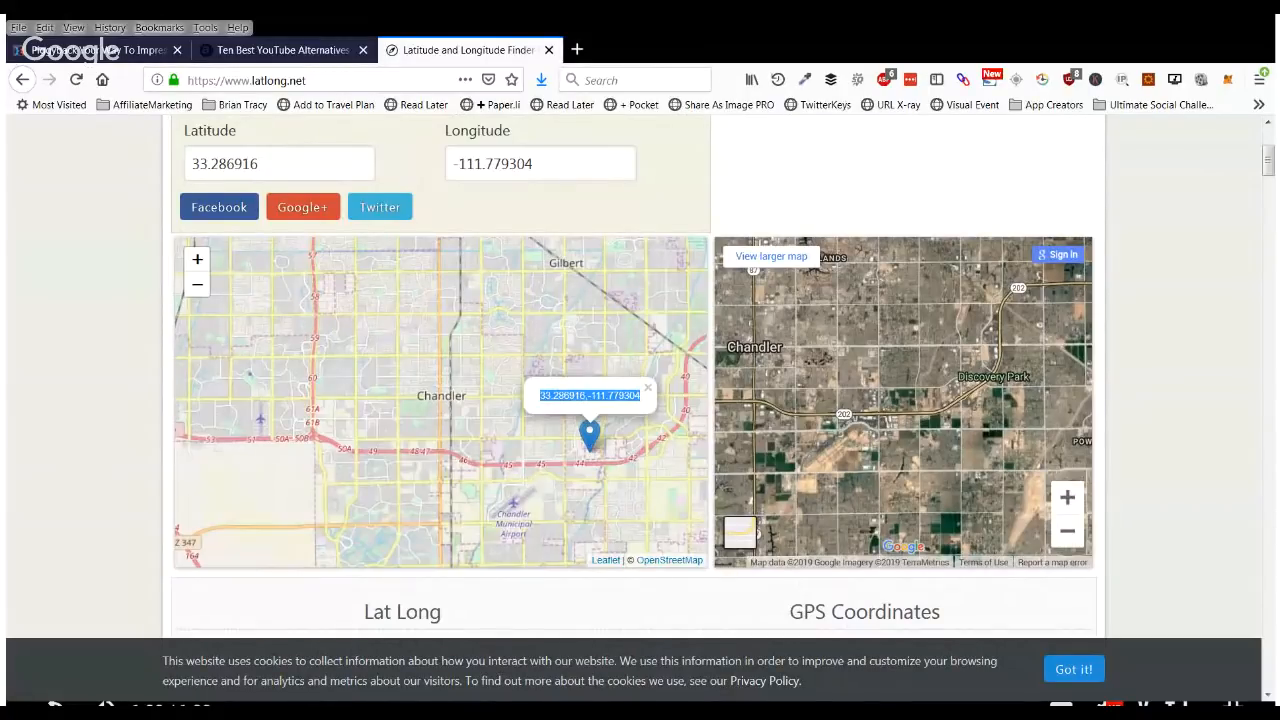
{"action": "key", "text": "alt+Tab"}
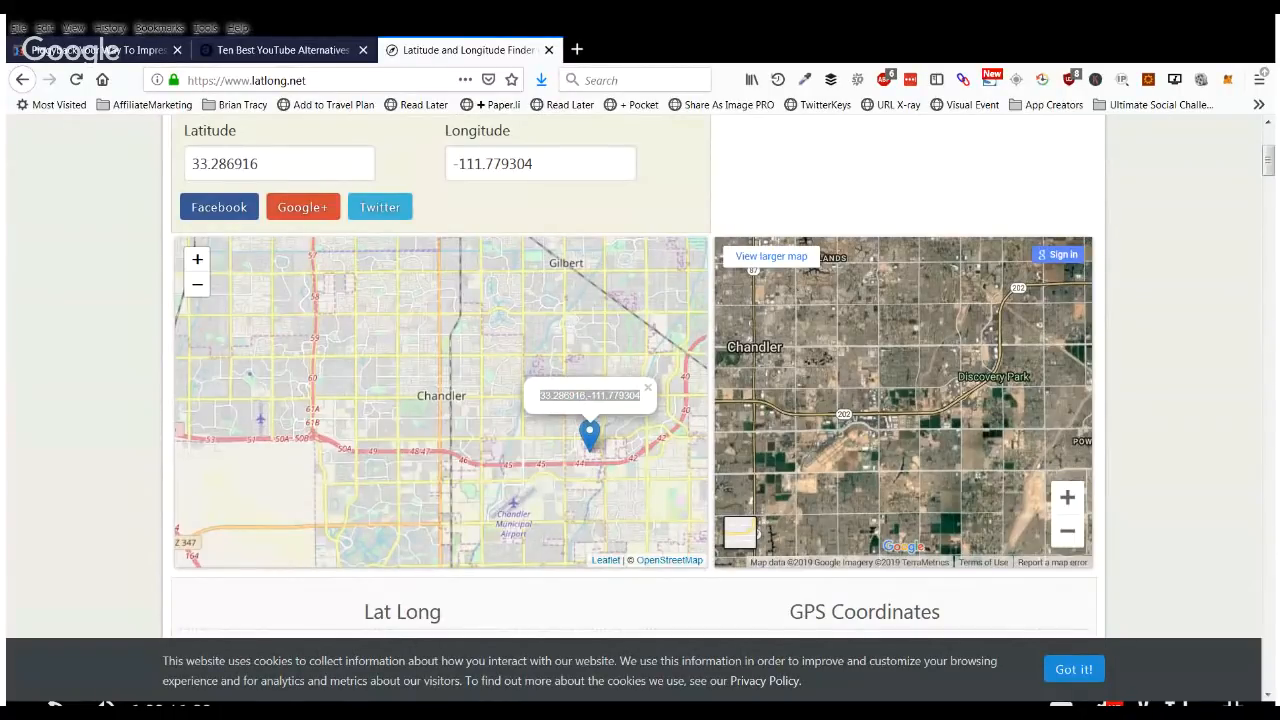
{"action": "left_click", "coordinate": [200, 481]}
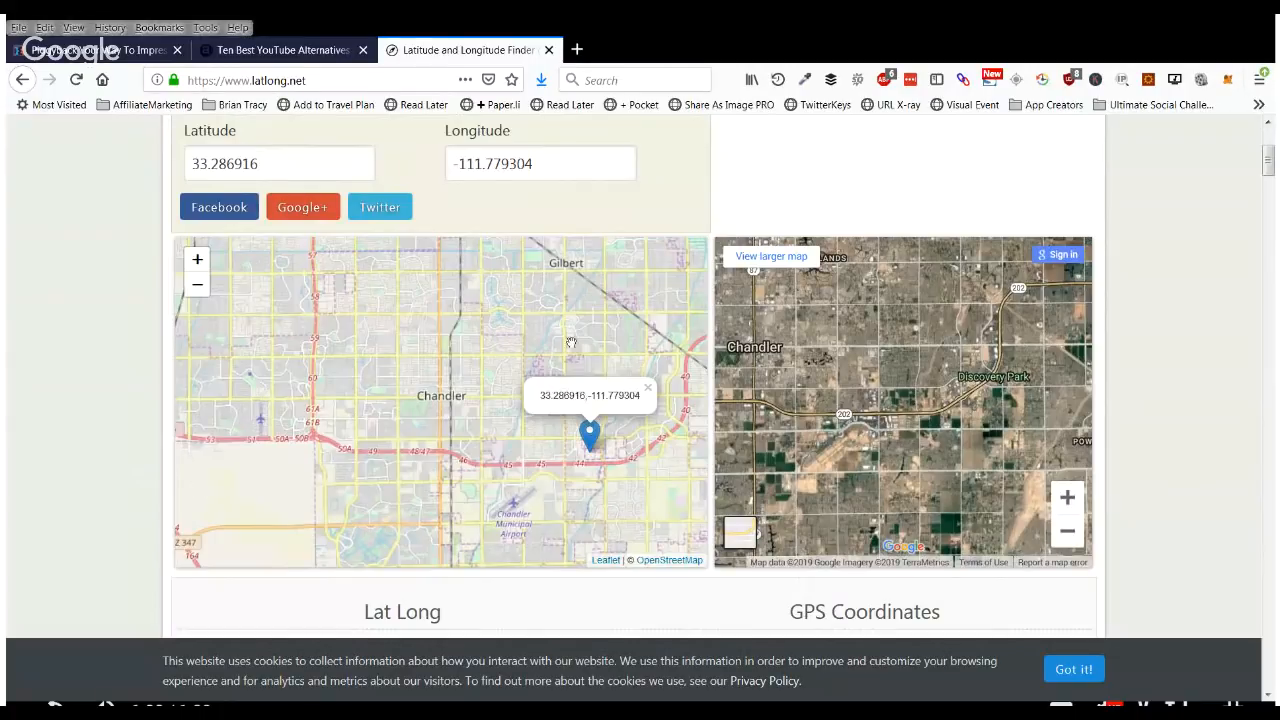
Add the coordinates 33.351753,-111.891178 of a map point northwest of Chandler to the feed's GPS coordinates and set their type to Box
{"action": "left_click", "coordinate": [320, 266]}
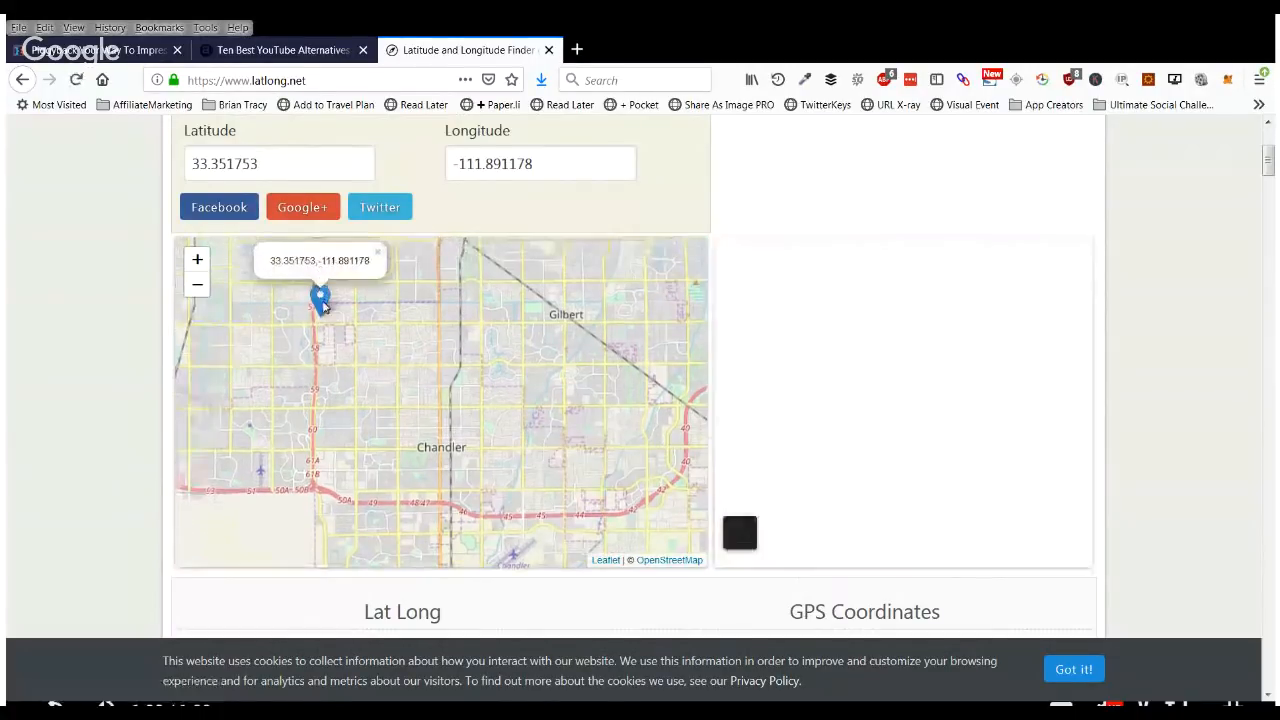
{"action": "left_click_drag", "start_coordinate": [271, 260], "coordinate": [338, 261]}
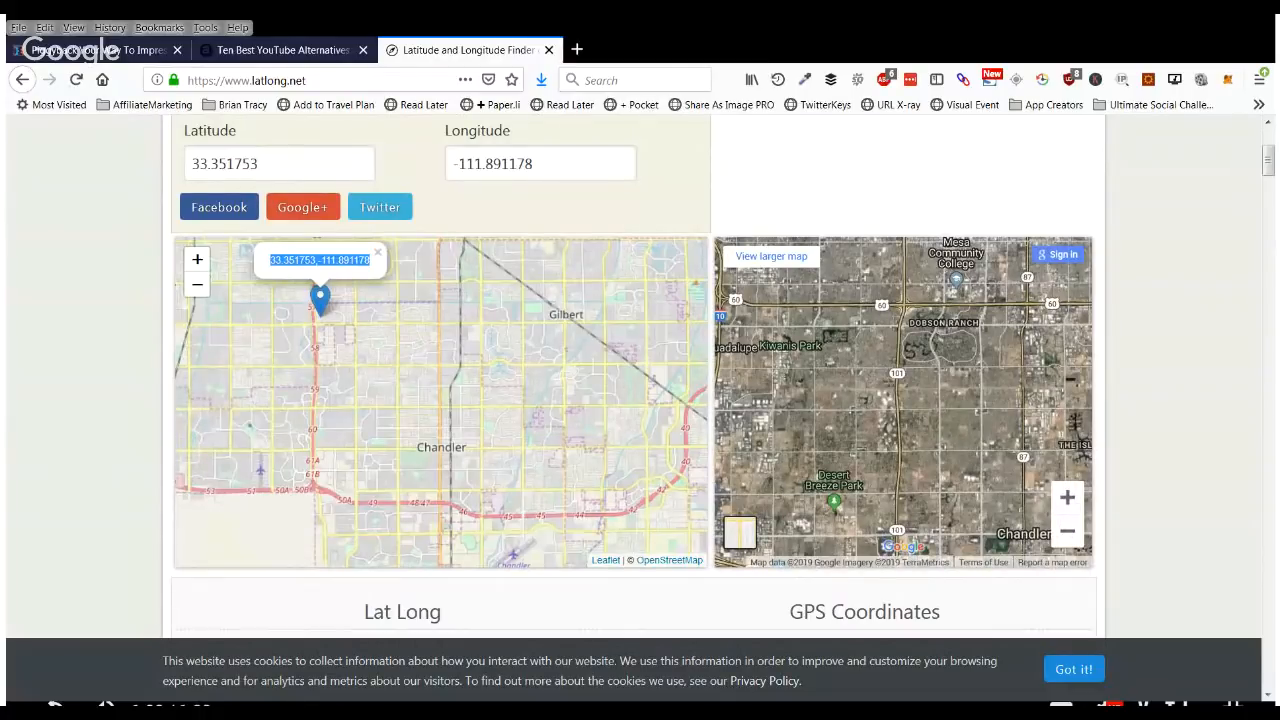
{"action": "key", "text": "alt+Tab"}
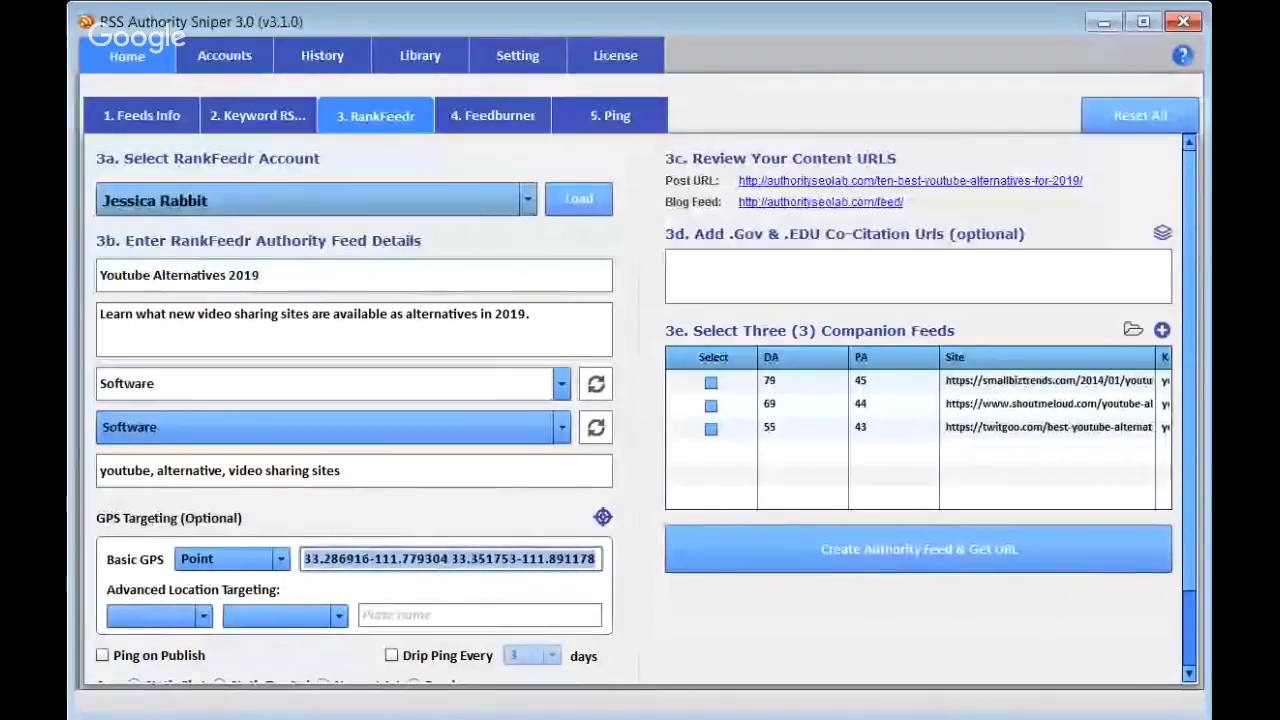
{"action": "left_click", "coordinate": [263, 565]}
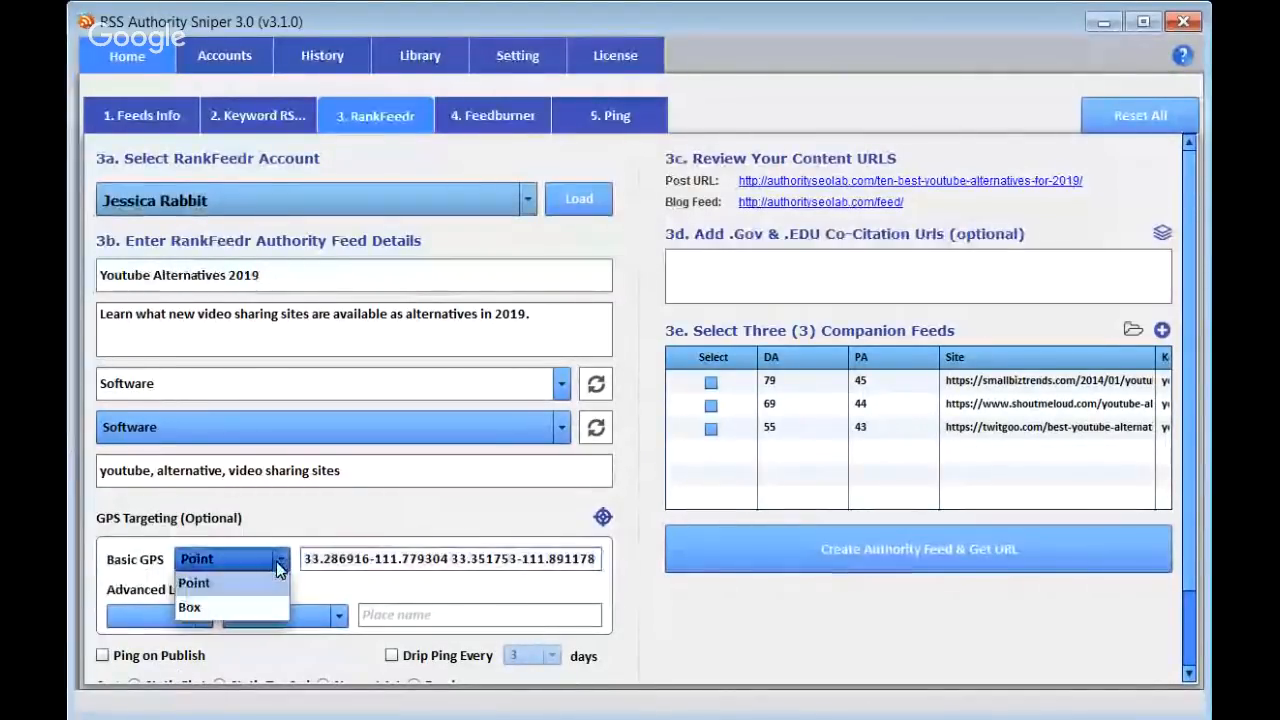
{"action": "left_click", "coordinate": [195, 605]}
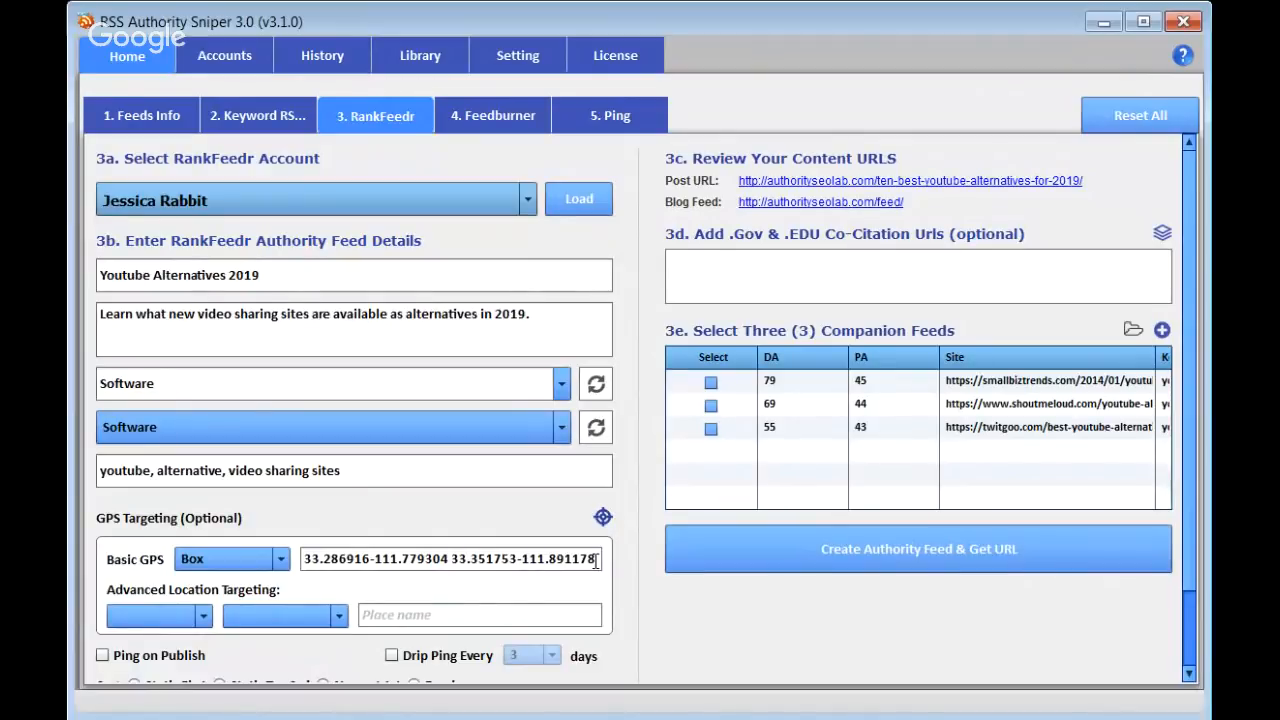
Set advanced location targeting to City, Centered At, with the place name "Chandler Arizona Video Sharing"
{"action": "left_click", "coordinate": [203, 617]}
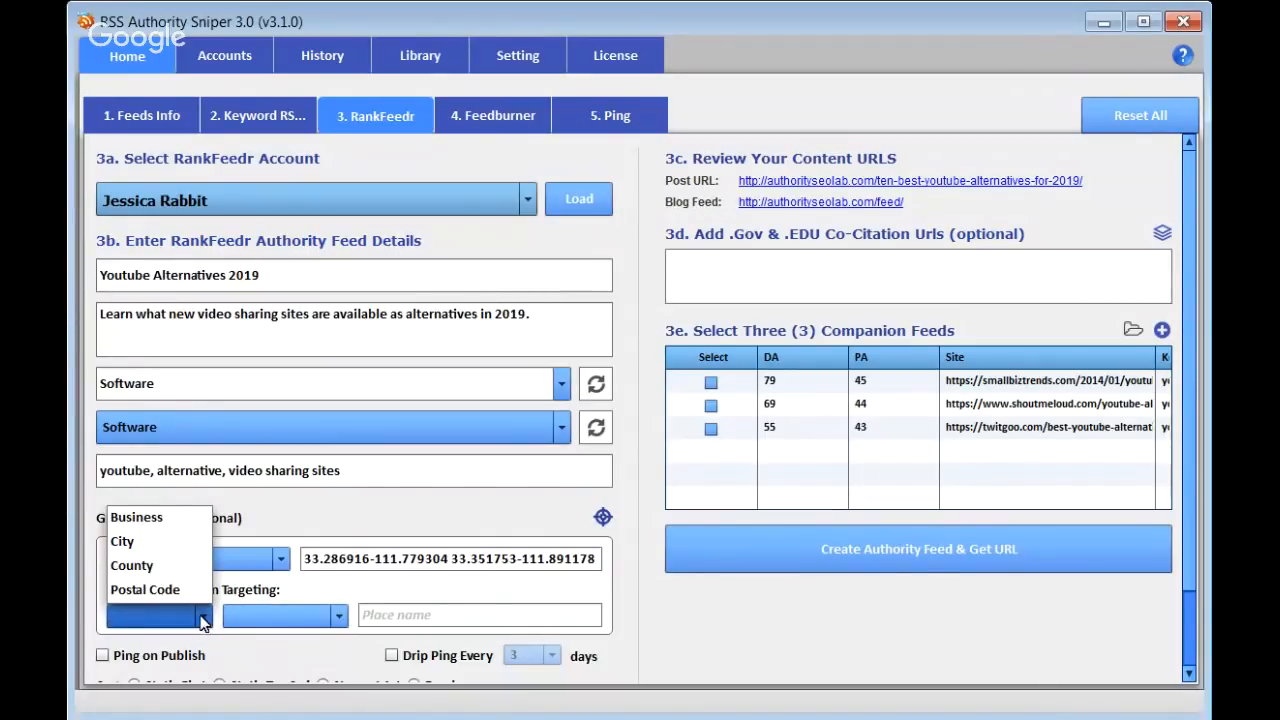
{"action": "left_click", "coordinate": [146, 545]}
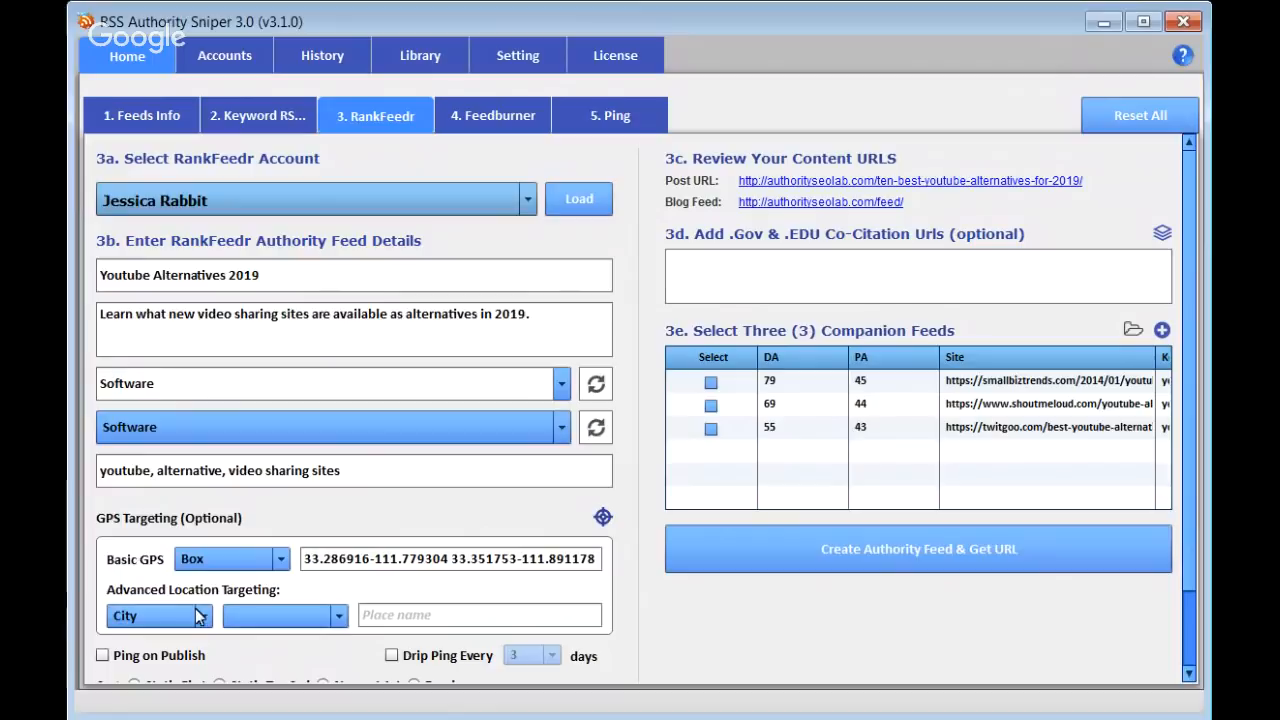
{"action": "left_click", "coordinate": [306, 620]}
{"action": "left_click", "coordinate": [308, 640]}
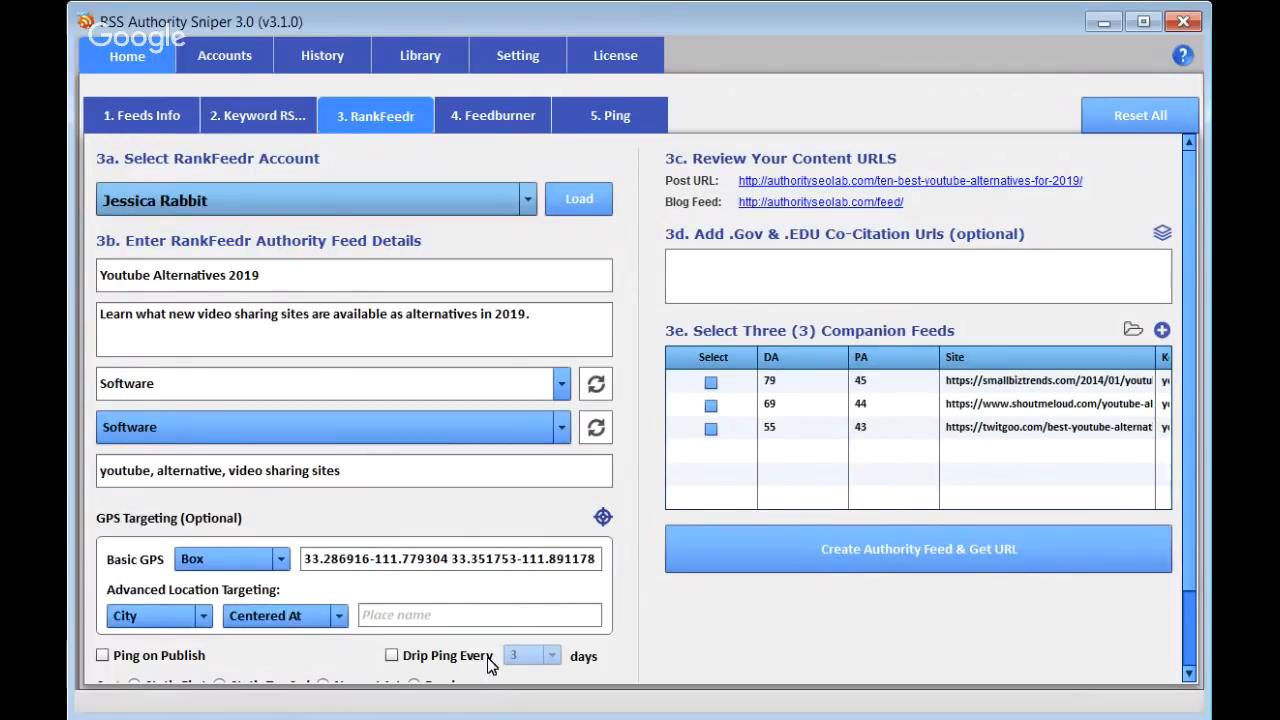
{"action": "left_click", "coordinate": [416, 617]}
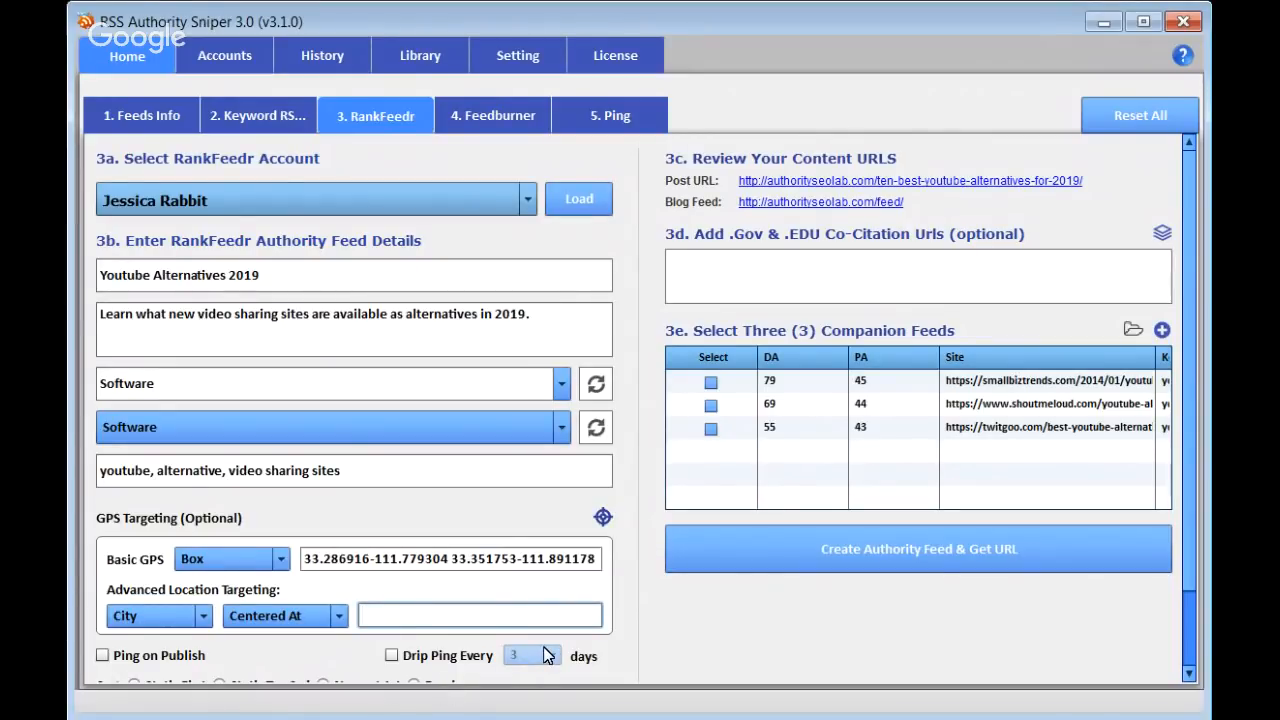
{"action": "type", "text": "handler Arizona Video"}
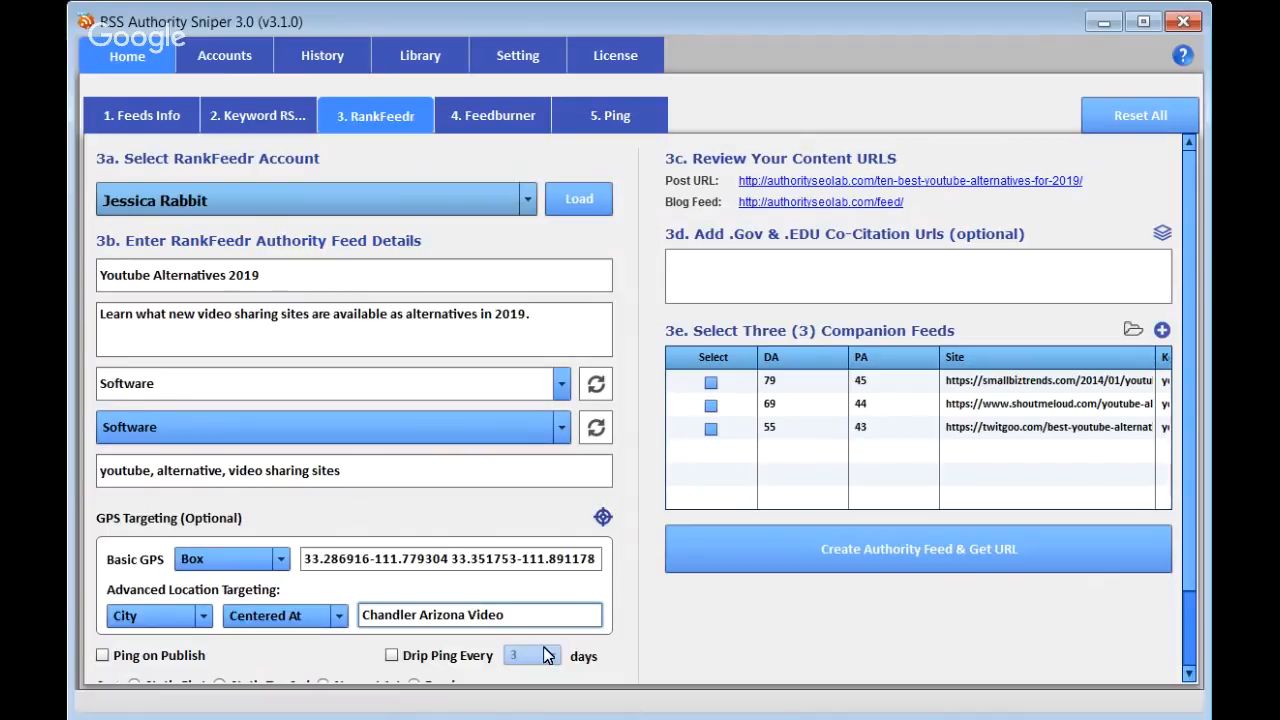
{"action": "type", "text": " Sharin"}
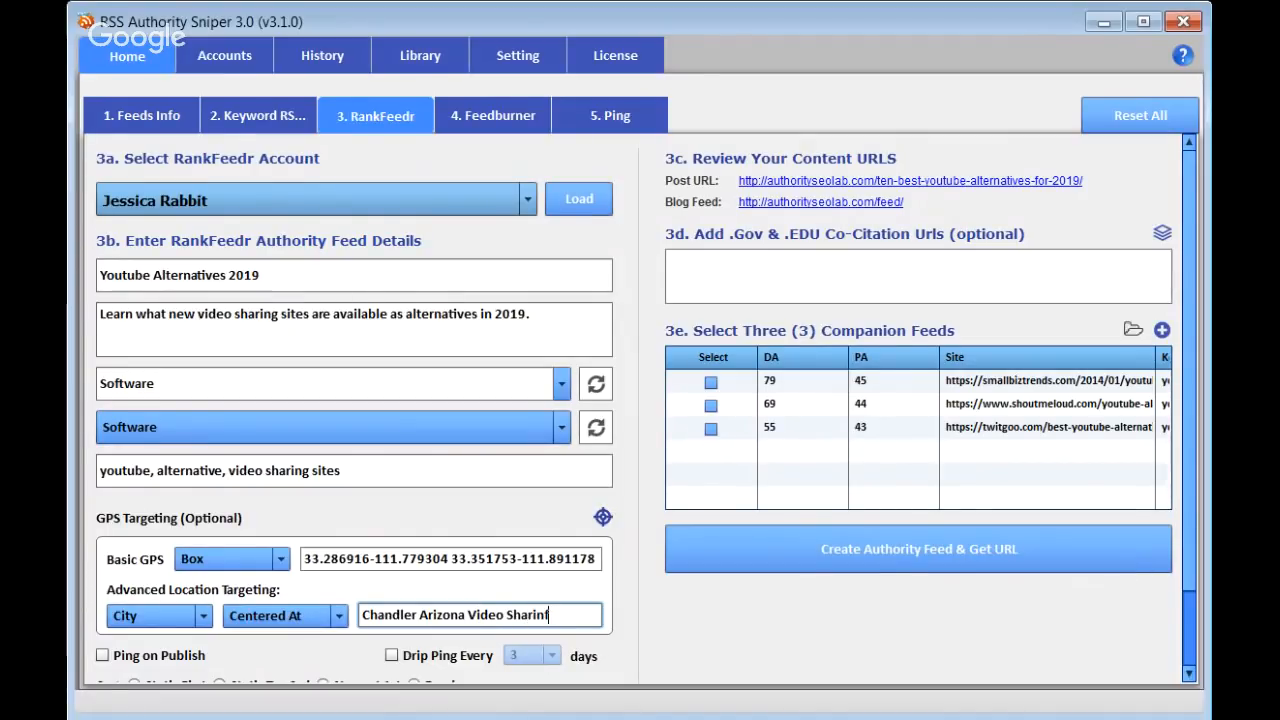
{"action": "key", "text": "BackSpace"}
{"action": "key", "text": "BackSpace"}
{"action": "type", "text": "g"}
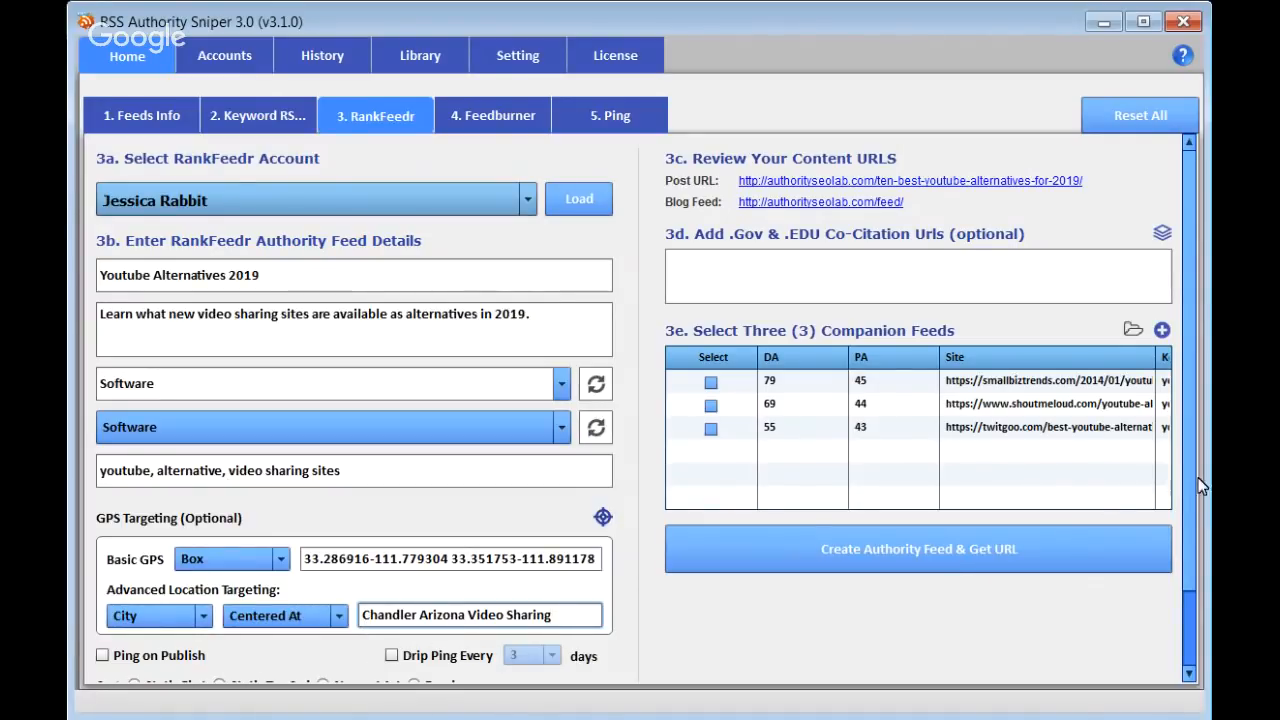
Enable Ping on Publish and turn on drip pinging every 7 days for the feed
{"action": "left_click_drag", "start_coordinate": [1193, 493], "coordinate": [1192, 556]}
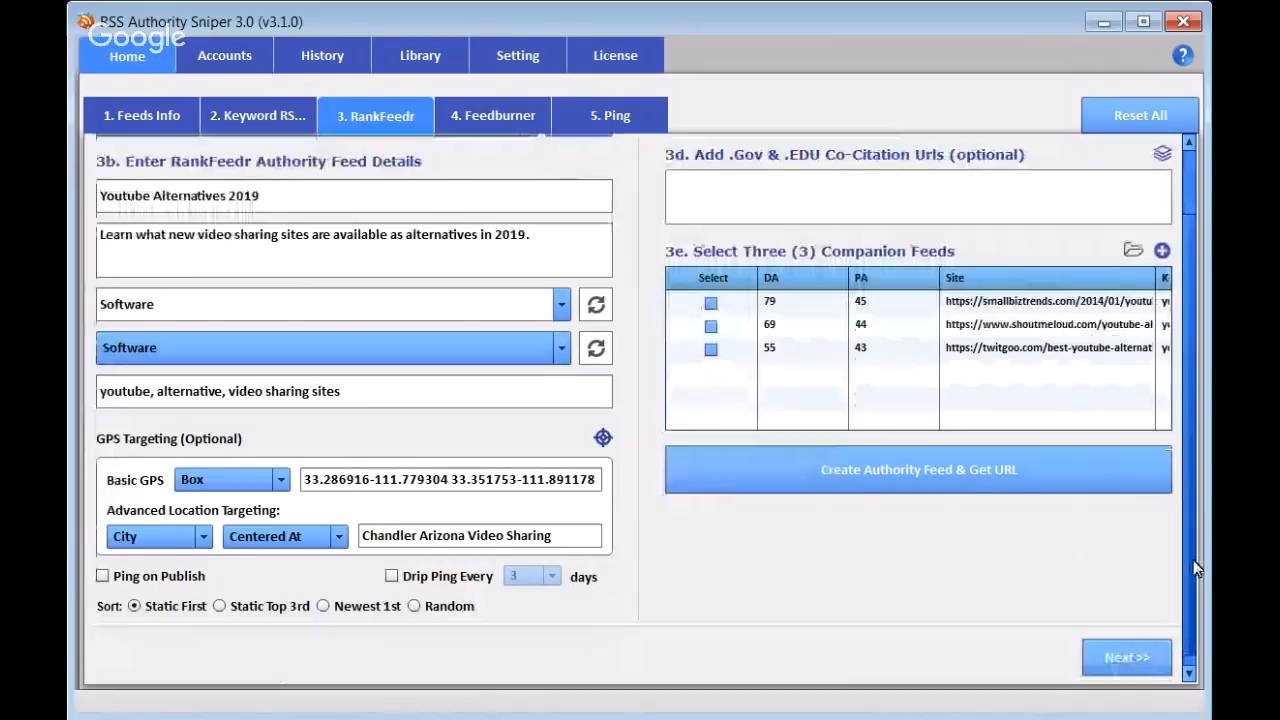
{"action": "left_click", "coordinate": [102, 568]}
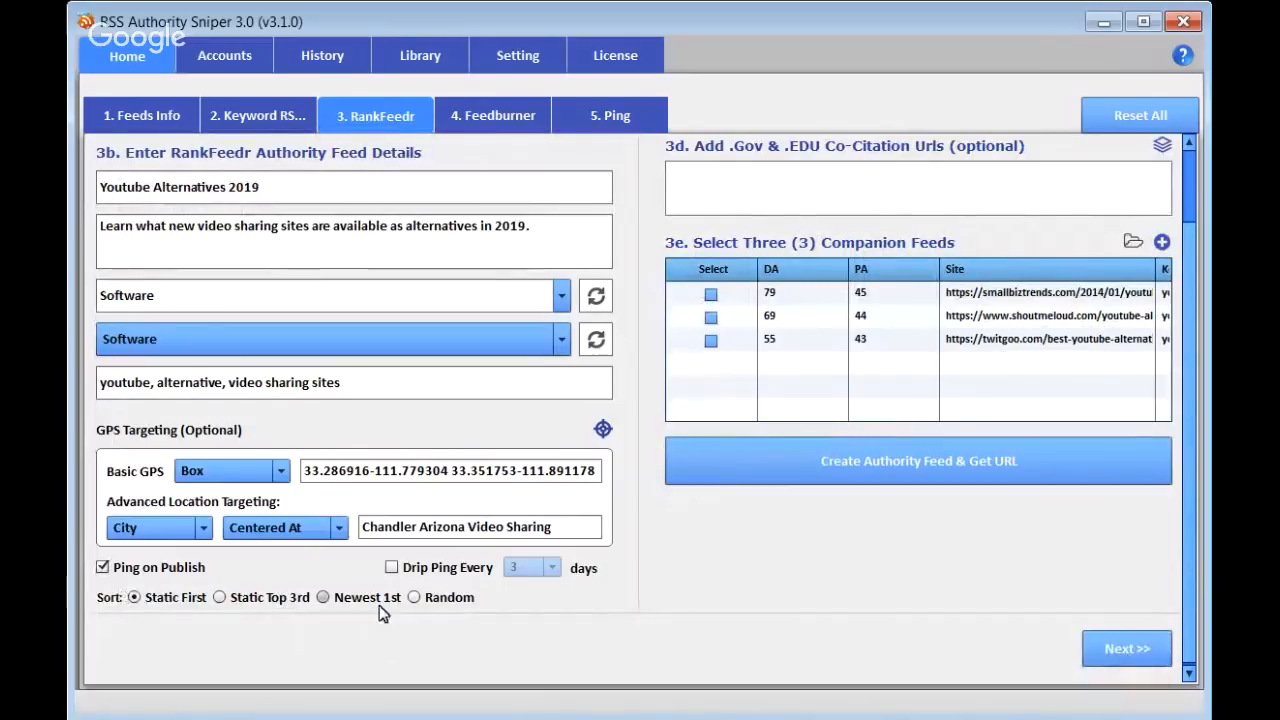
{"action": "left_click", "coordinate": [392, 568]}
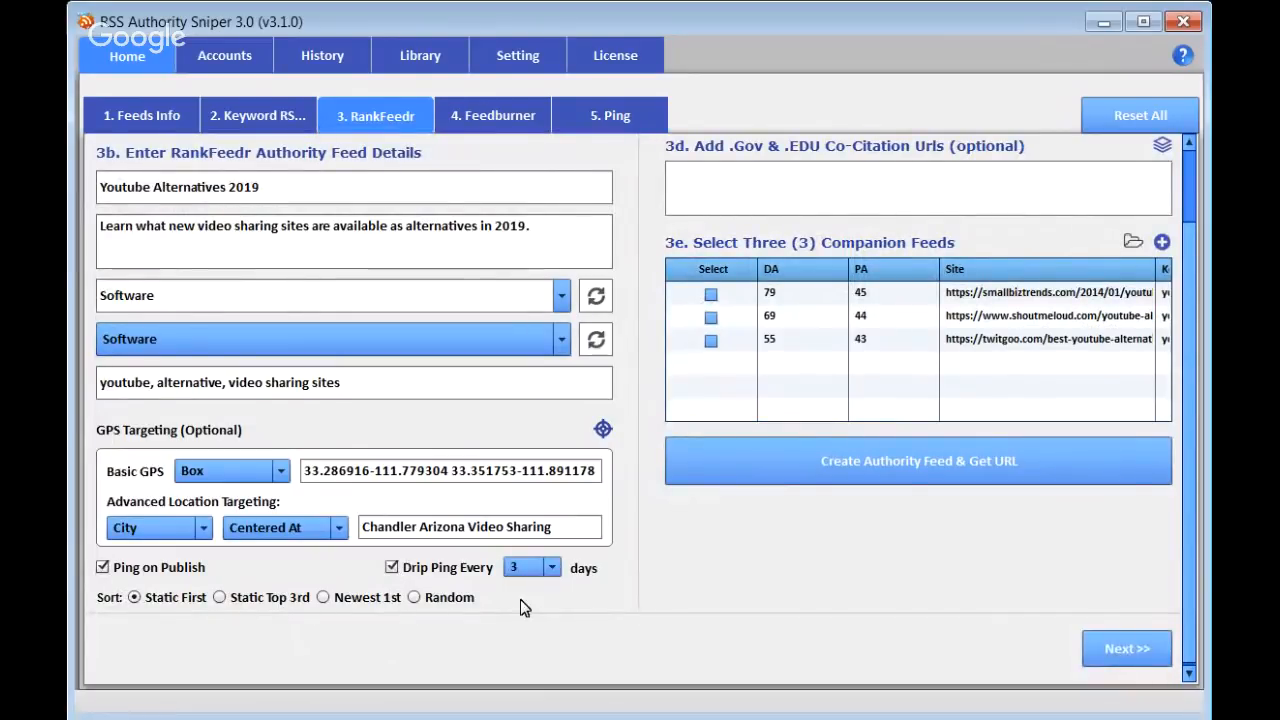
{"action": "left_click", "coordinate": [551, 568]}
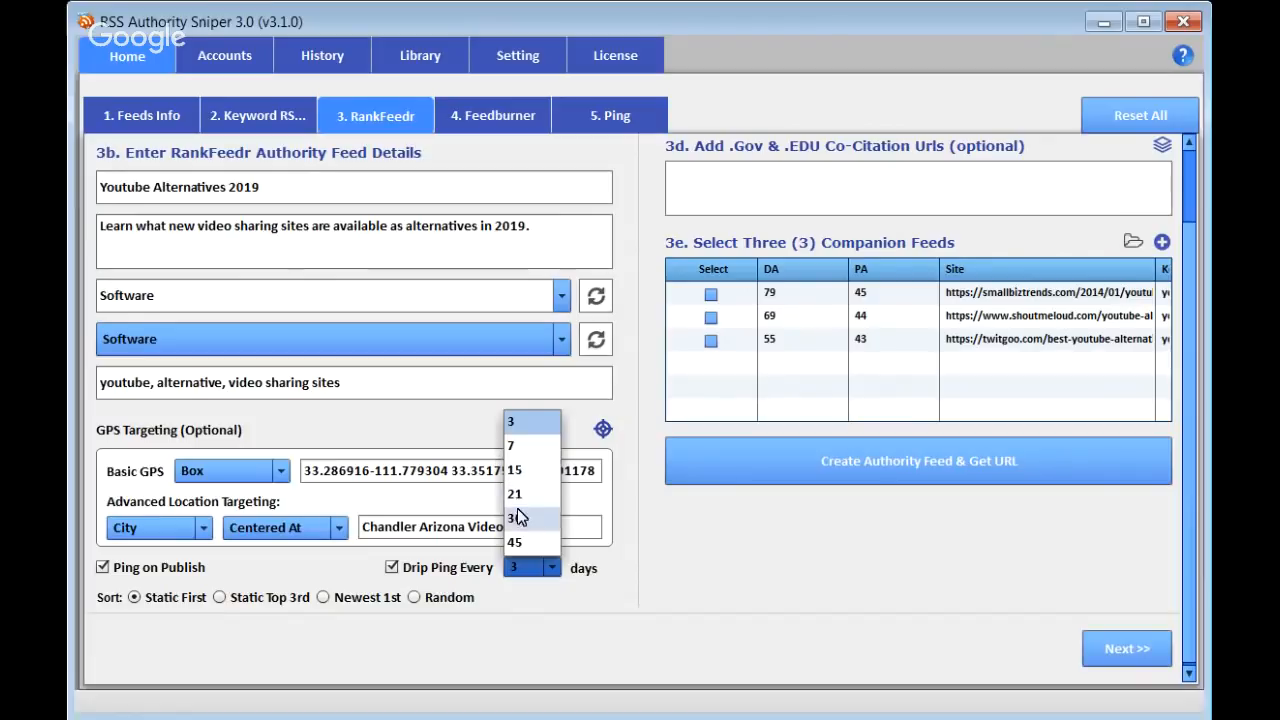
{"action": "left_click", "coordinate": [516, 445]}
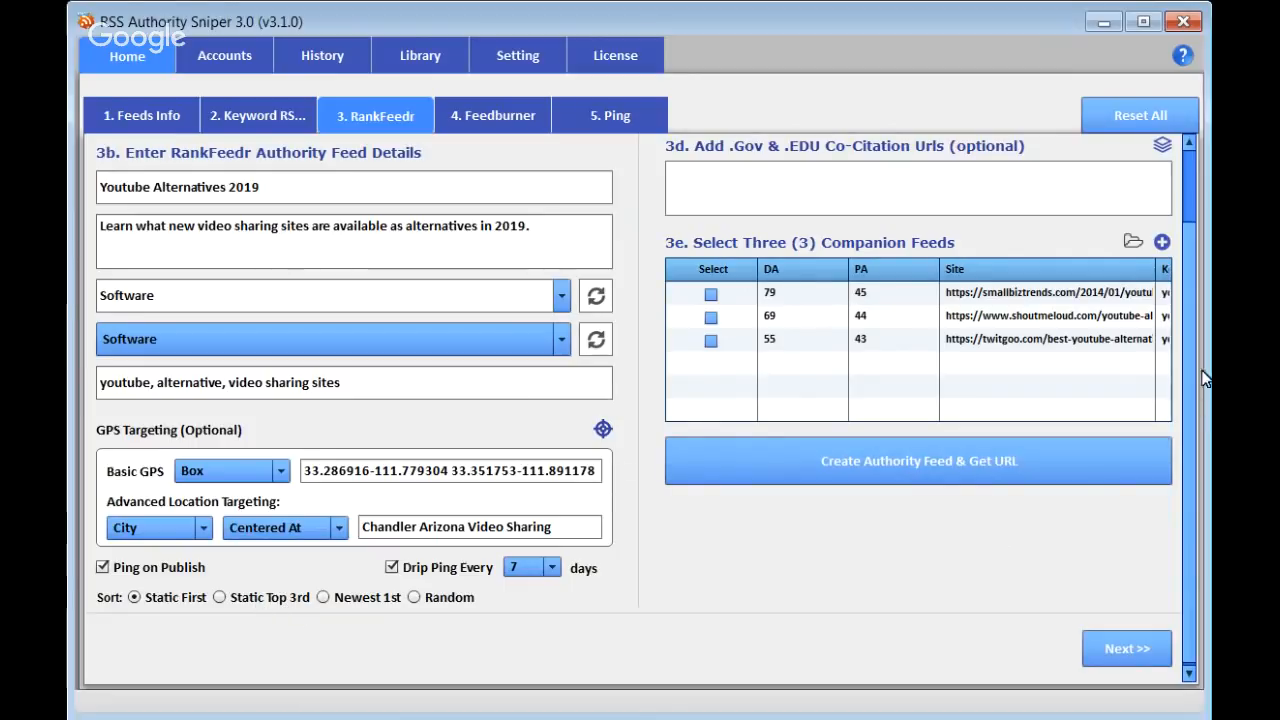
View the form for adding .GOV and .EDU co-citation URLs and close it without entering any
{"action": "scroll", "coordinate": [1187, 375], "scroll_direction": "up", "scroll_amount": 2}
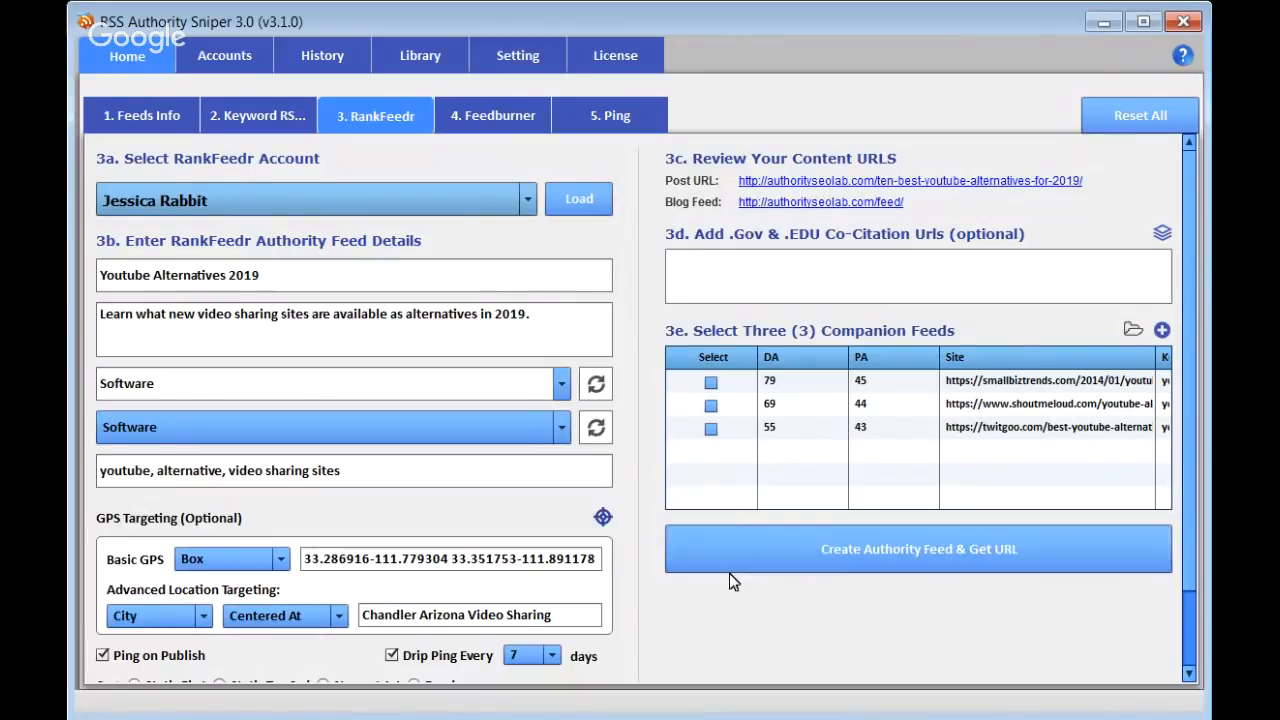
{"action": "scroll", "coordinate": [647, 634], "scroll_direction": "down", "scroll_amount": 1}
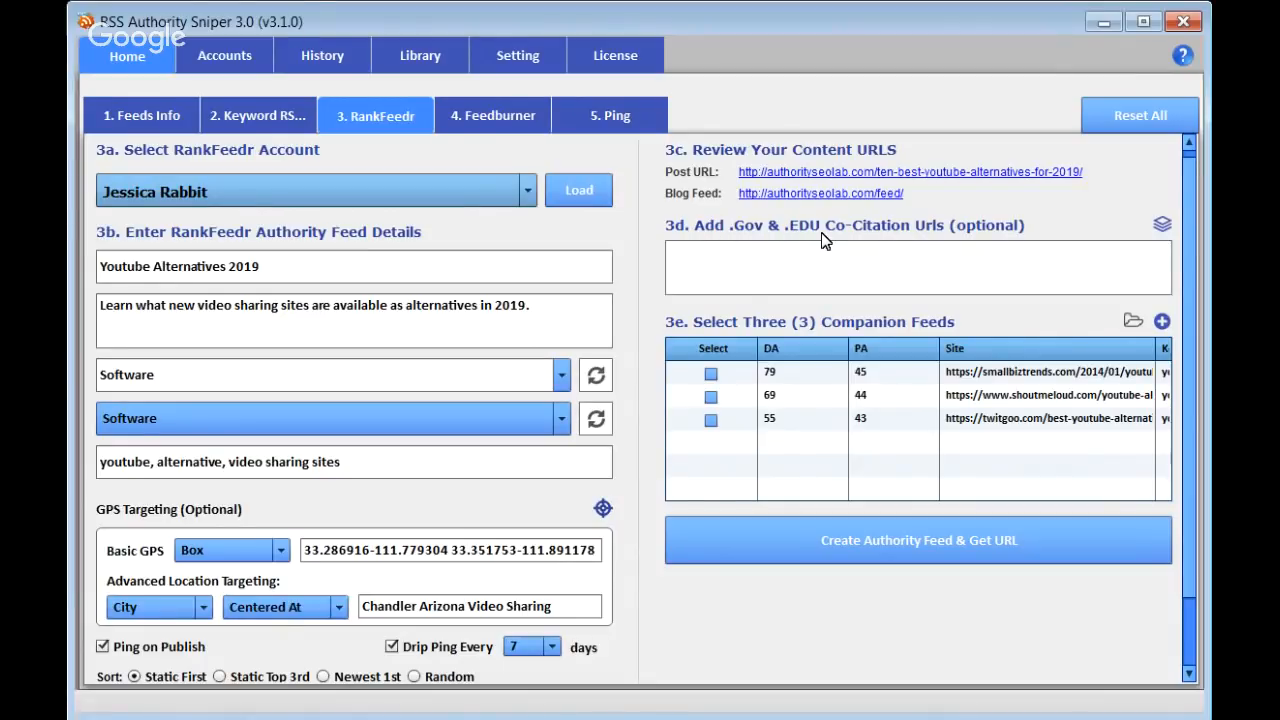
{"action": "left_click", "coordinate": [1163, 226]}
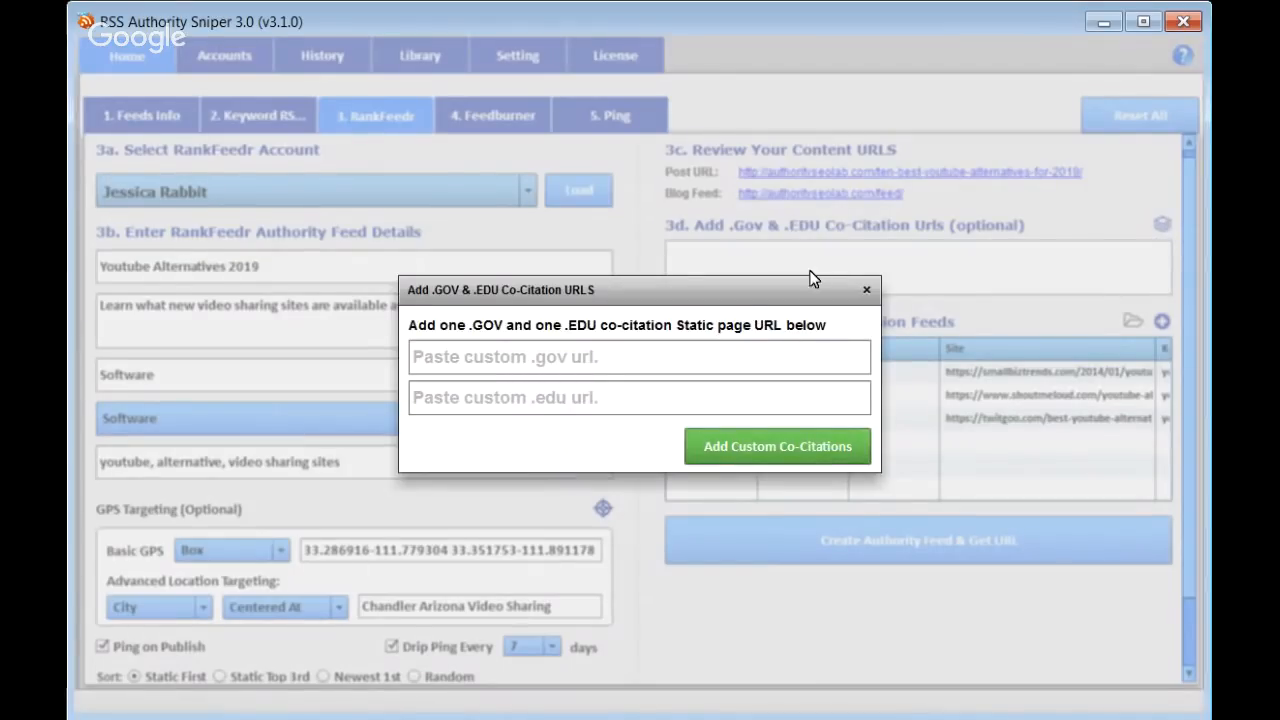
{"action": "left_click", "coordinate": [866, 290]}
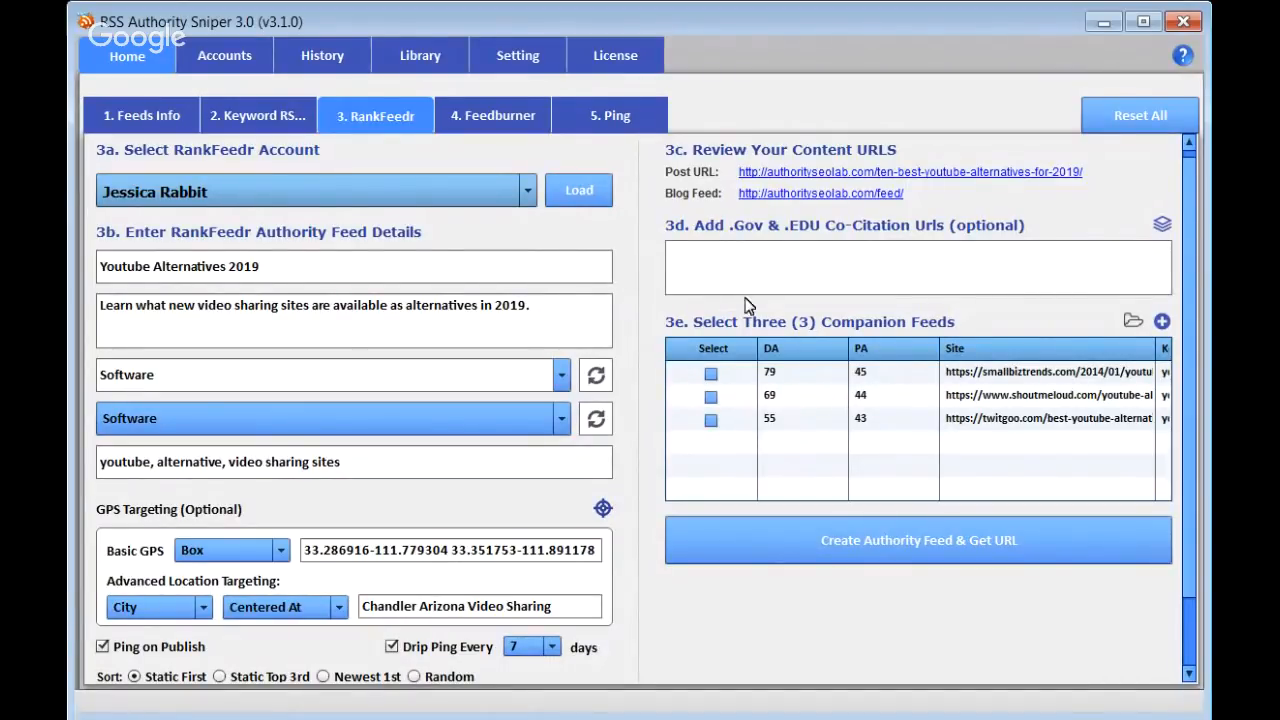
Select the smallbiztrends.com, shoutmeloud.com and twitgoo.com entries as the three companion feeds
{"action": "left_click", "coordinate": [711, 373]}
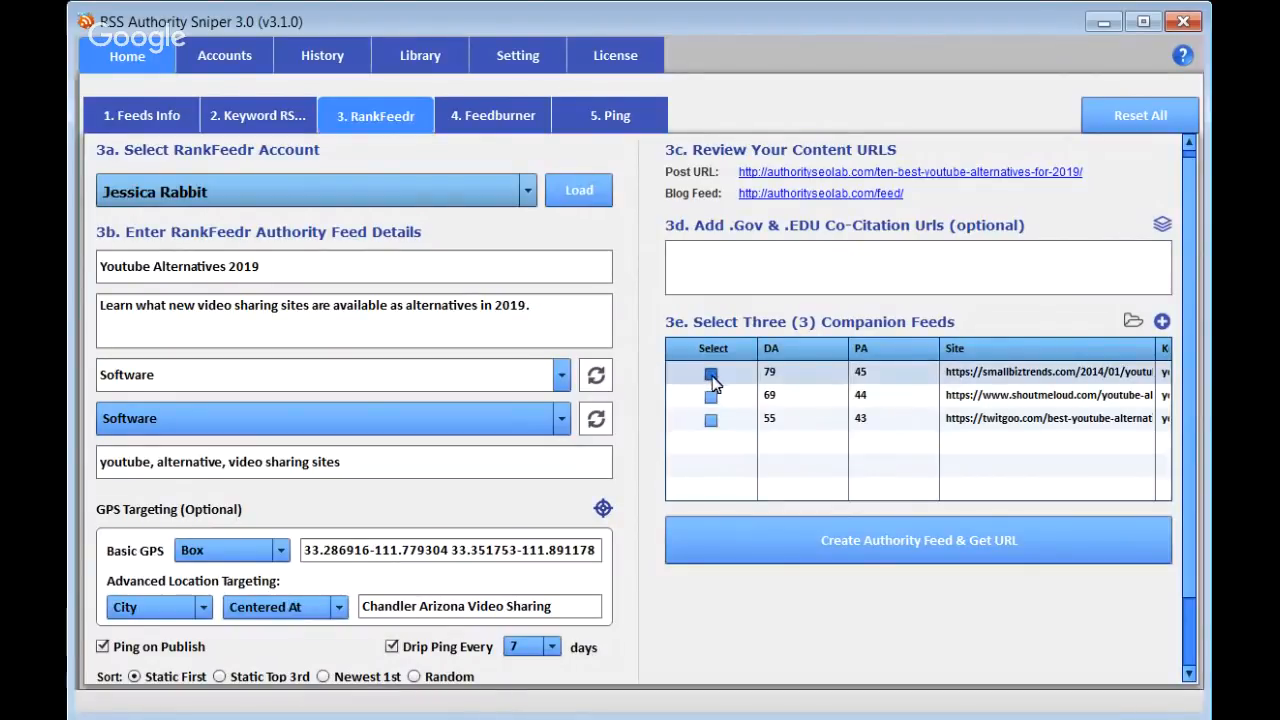
{"action": "left_click", "coordinate": [711, 396]}
{"action": "left_click", "coordinate": [711, 419]}
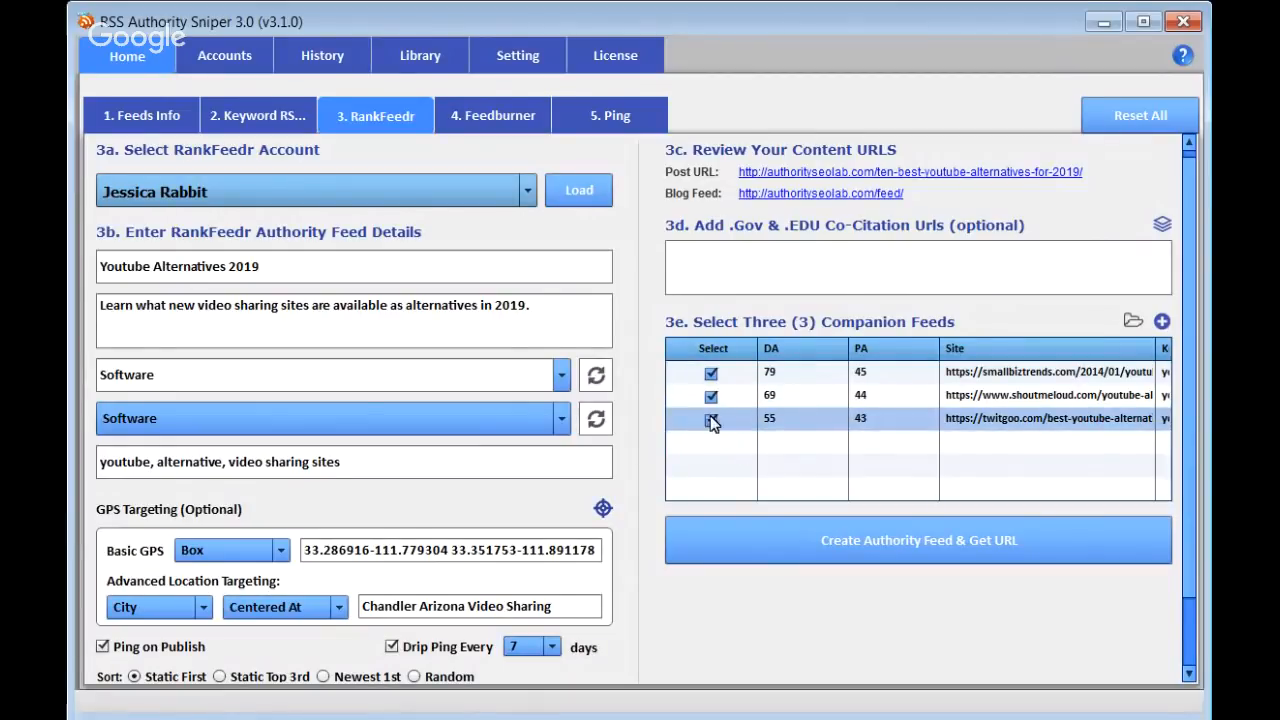
Recheck the shortlisted keyword feeds and try to create the RankFeedr authority feed with the current settings
{"action": "left_click", "coordinate": [257, 115]}
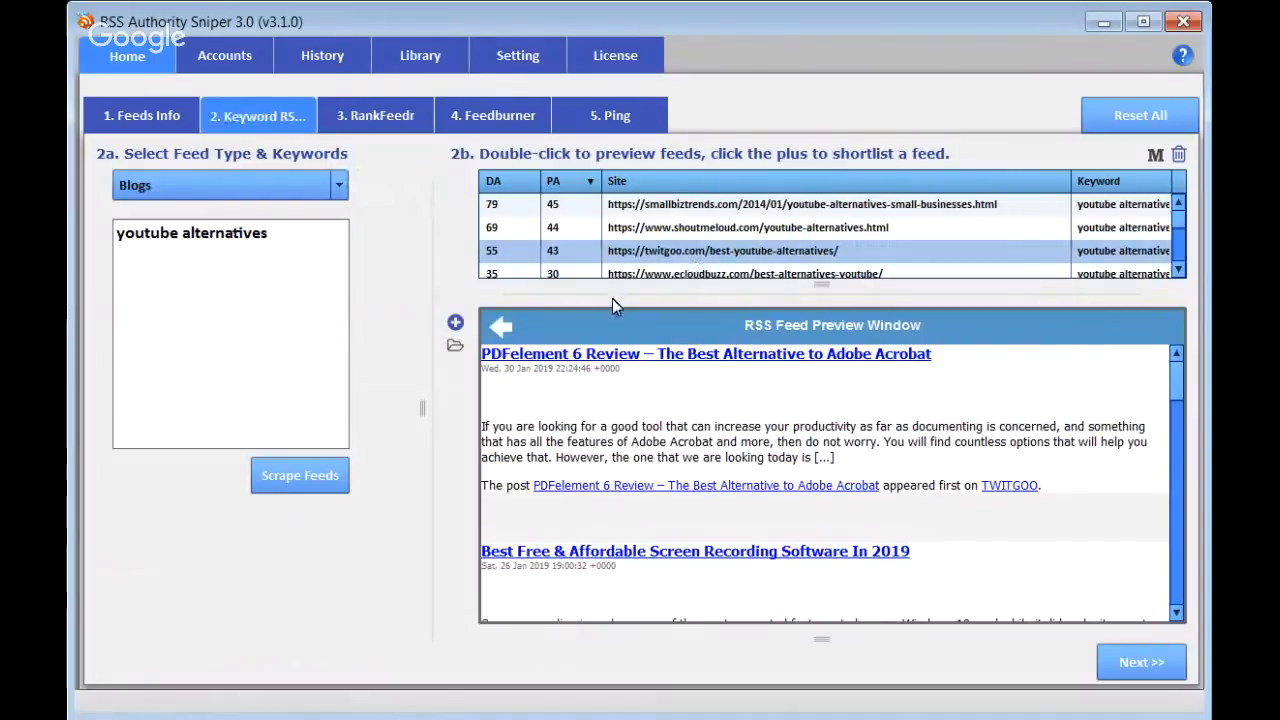
{"action": "left_click", "coordinate": [373, 116]}
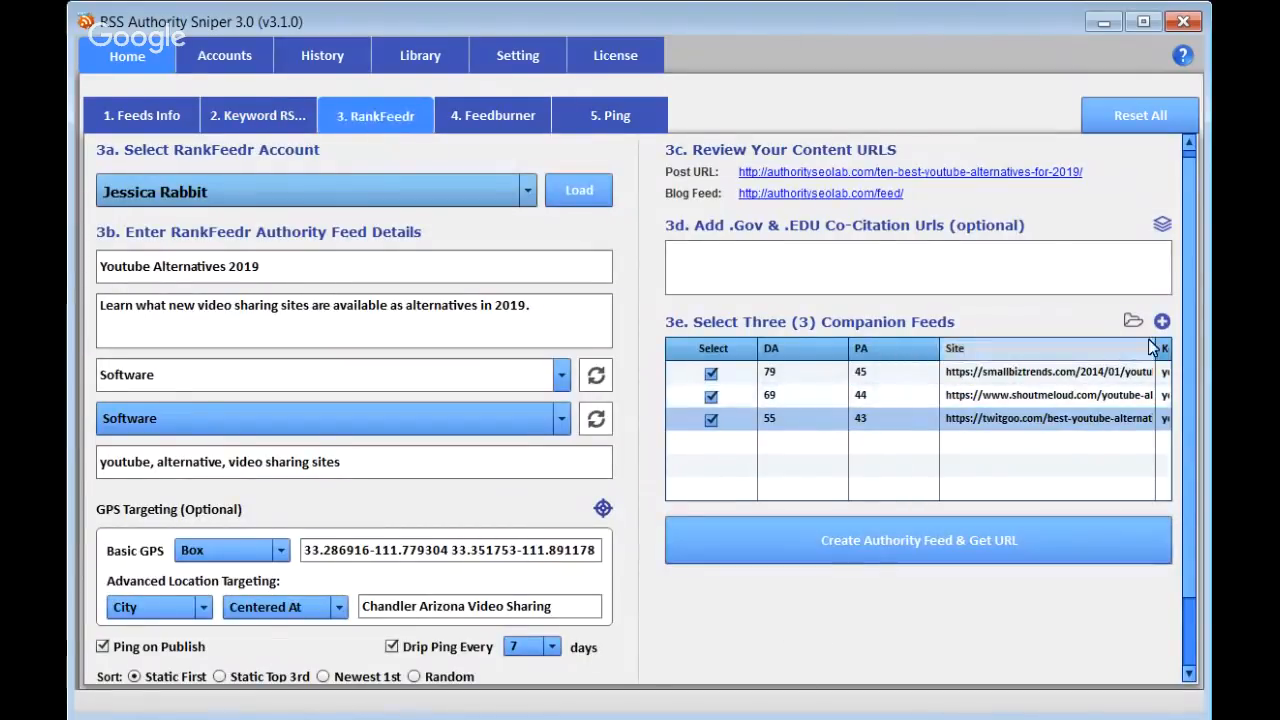
{"action": "scroll", "coordinate": [1190, 372], "scroll_direction": "down", "scroll_amount": 2}
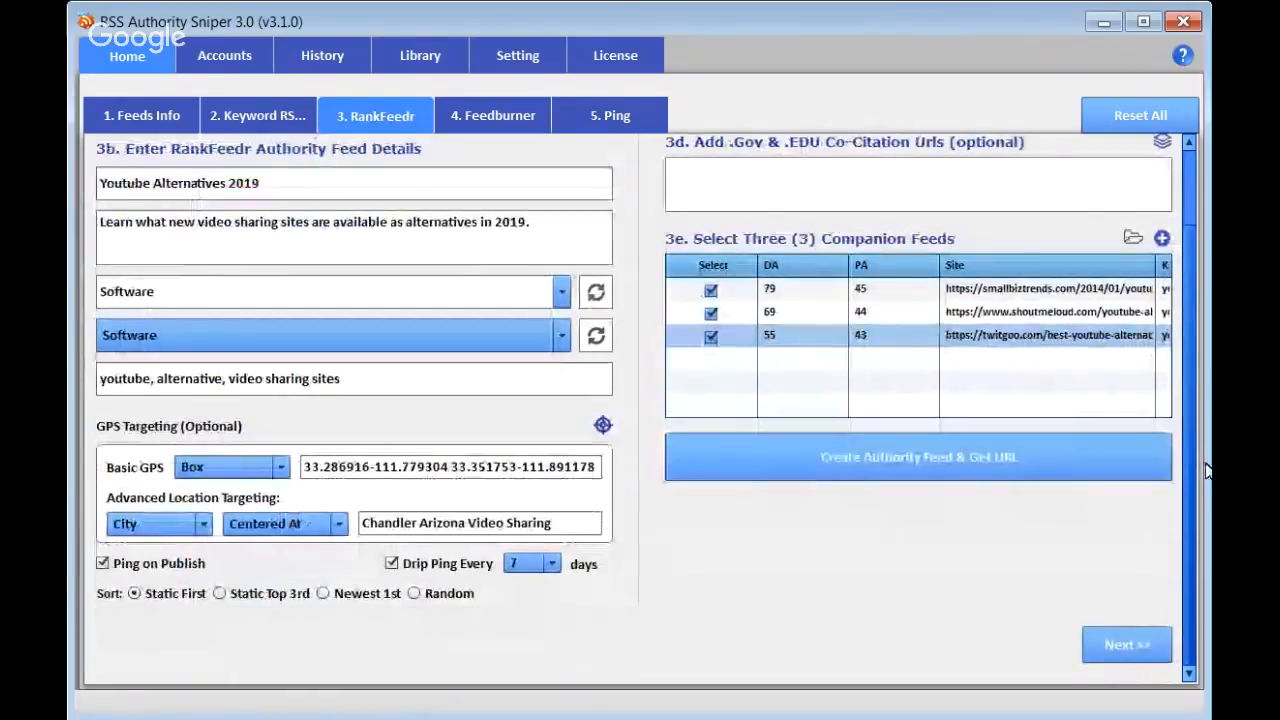
{"action": "left_click", "coordinate": [873, 465]}
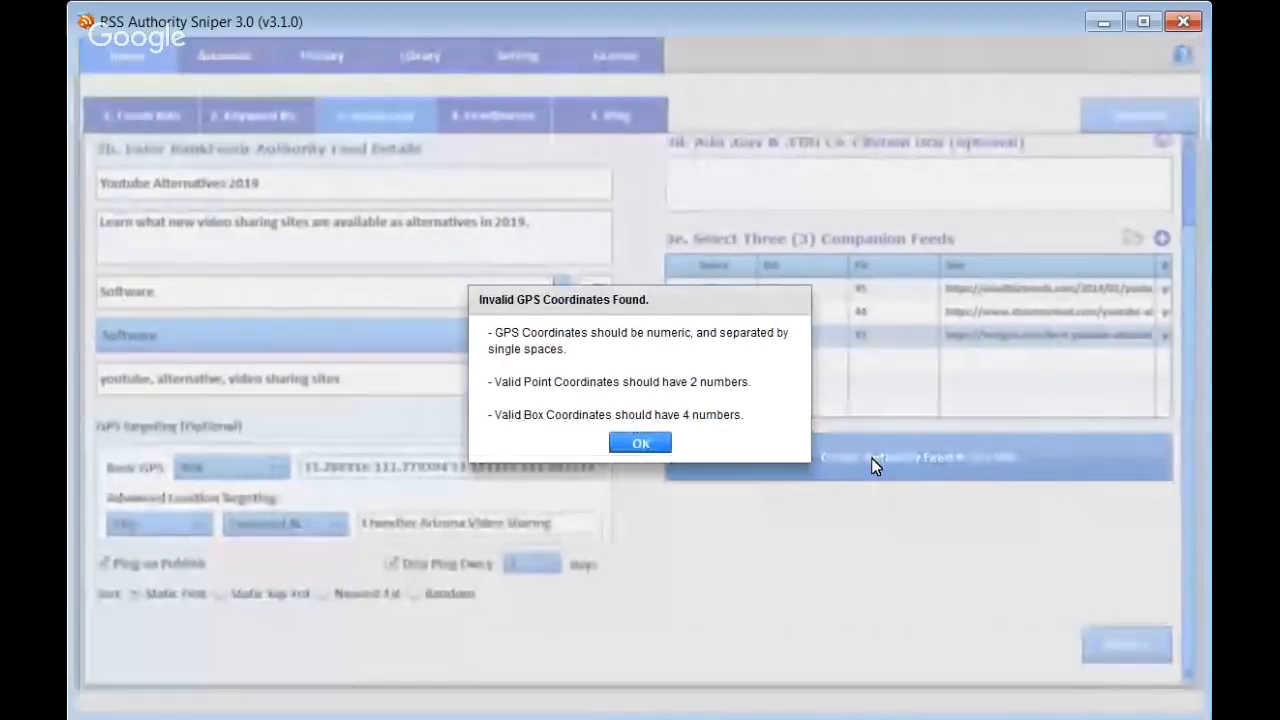
{"action": "left_click", "coordinate": [640, 445]}
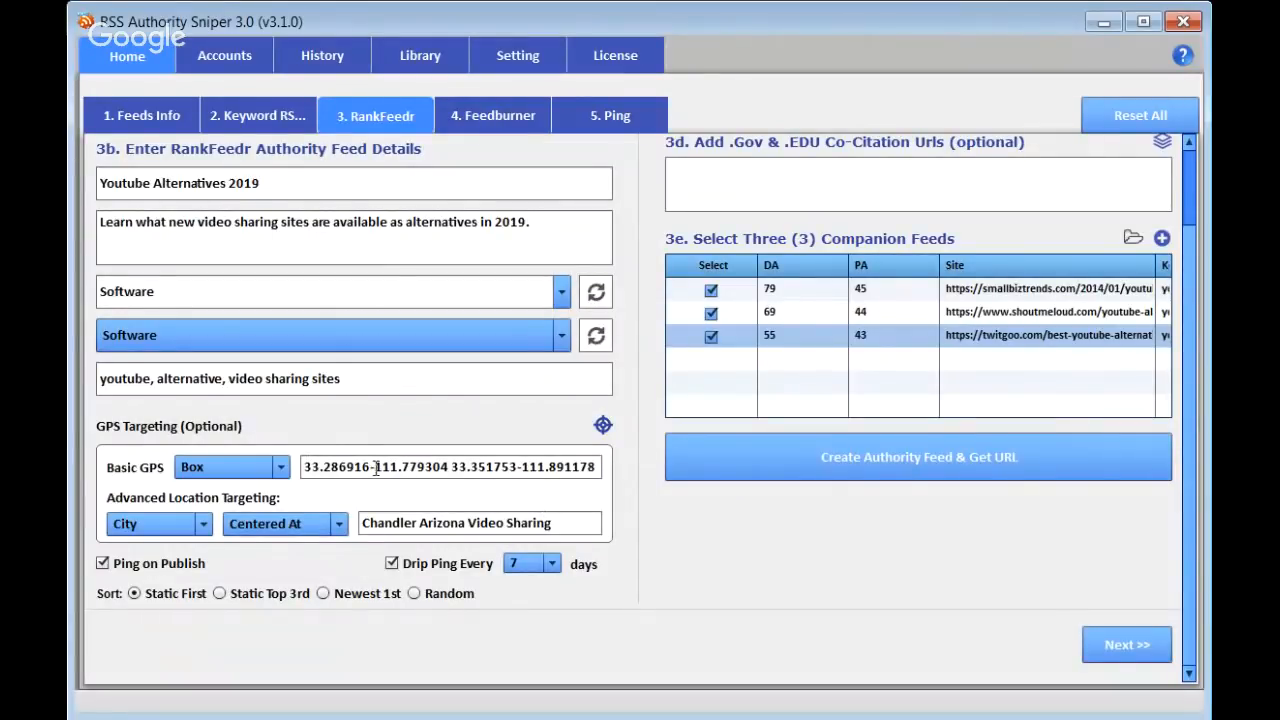
Correct the box coordinates to "33.286916 -111.779304 33.351753 -111.891178", separated by single spaces, and create the authority feed
{"action": "left_click", "coordinate": [370, 468]}
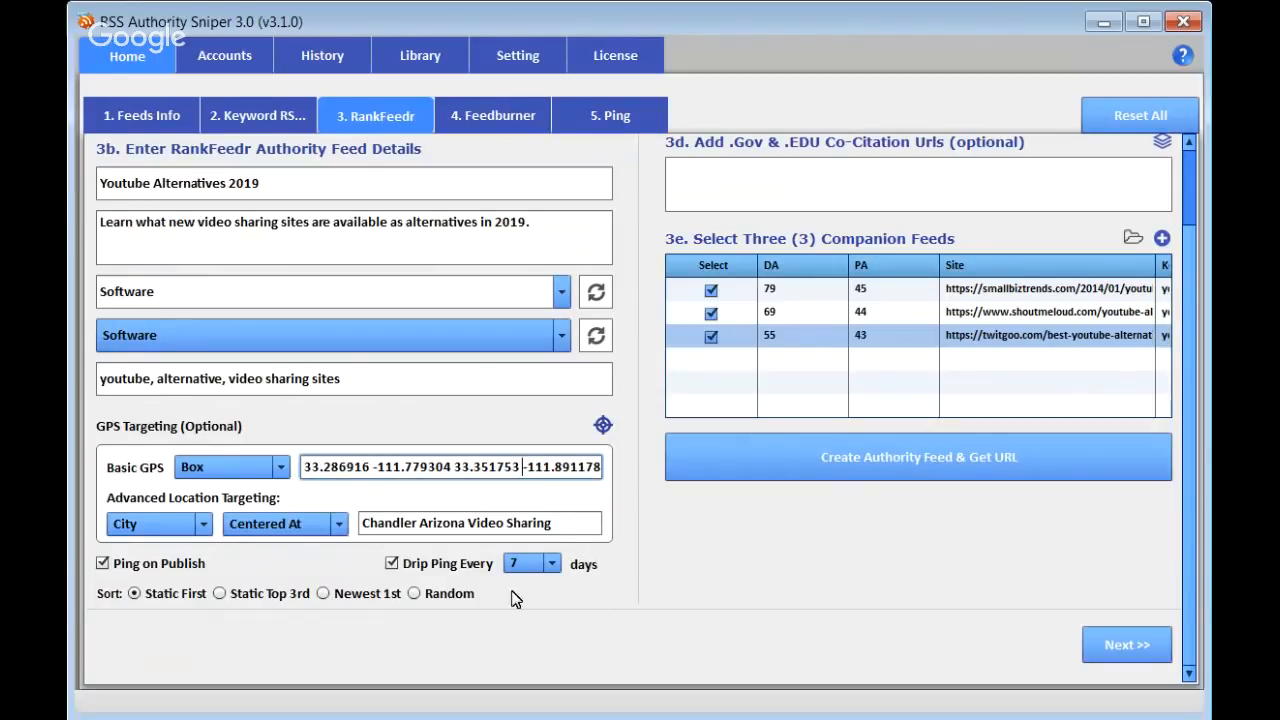
{"action": "left_click", "coordinate": [893, 458]}
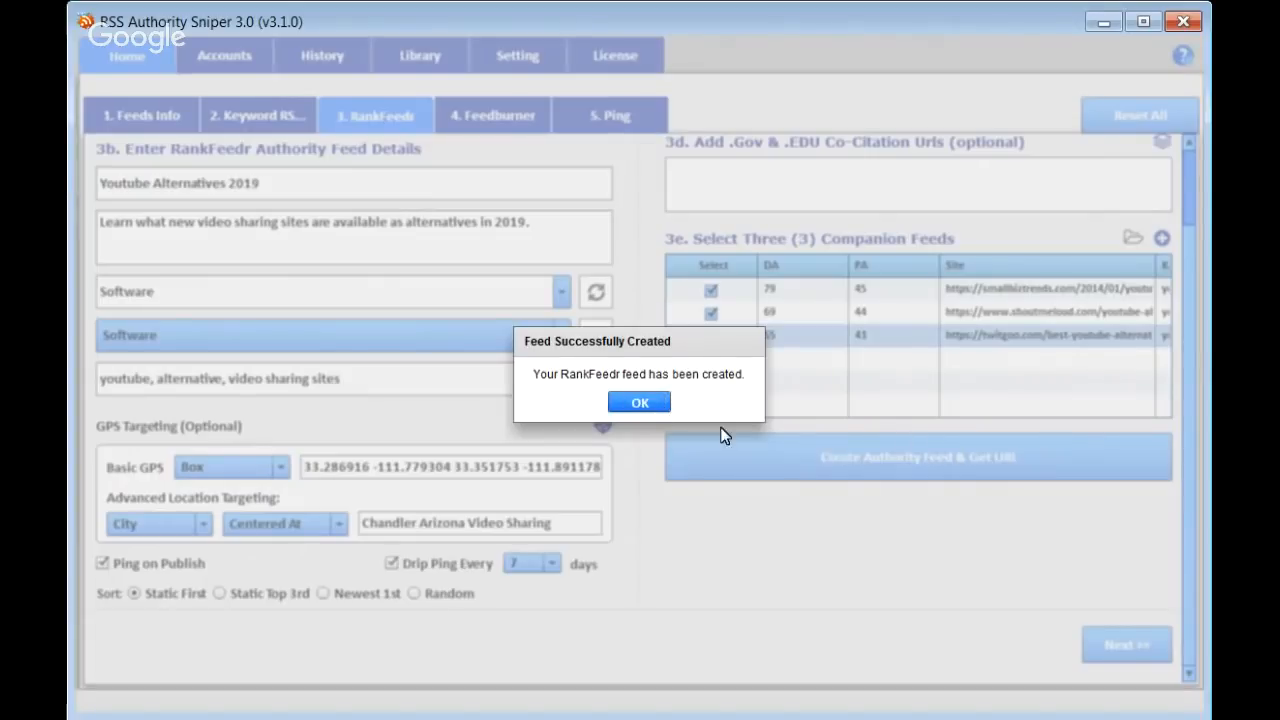
{"action": "left_click", "coordinate": [639, 404]}
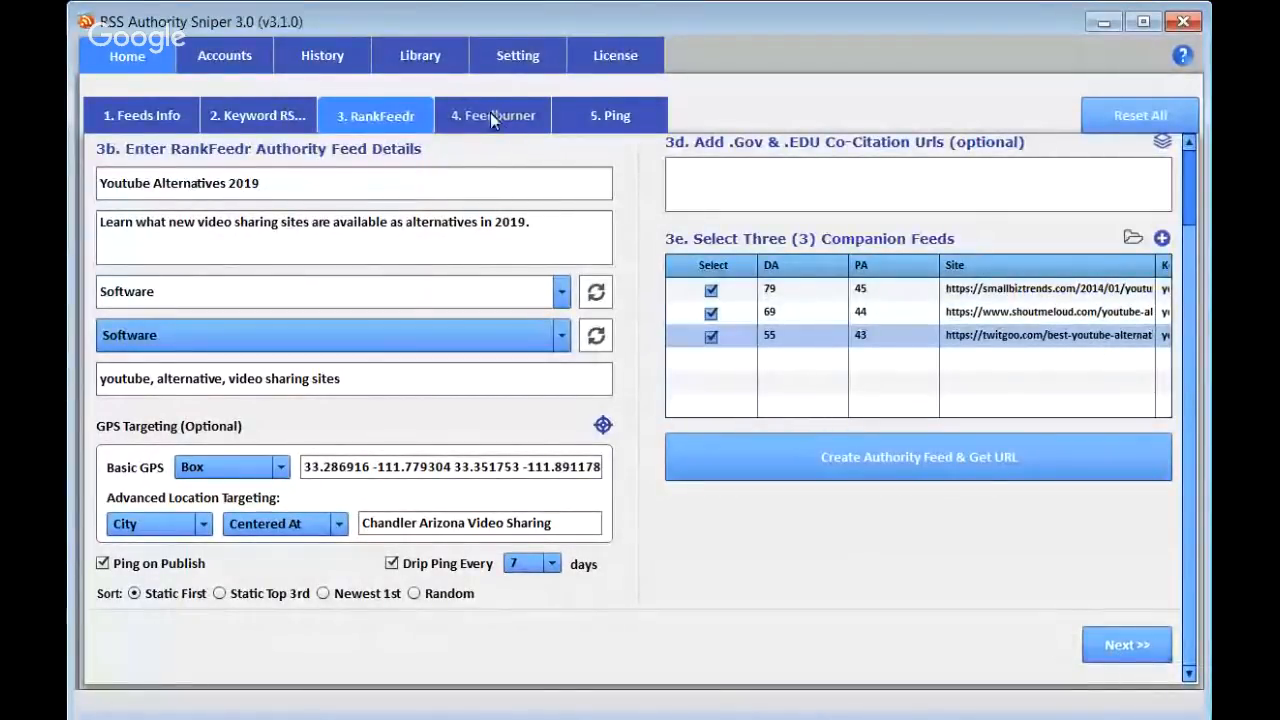
Continue to the Feedburner stage and examine the generated RankFeedr URL and the list of login accounts
{"action": "left_click", "coordinate": [1124, 644]}
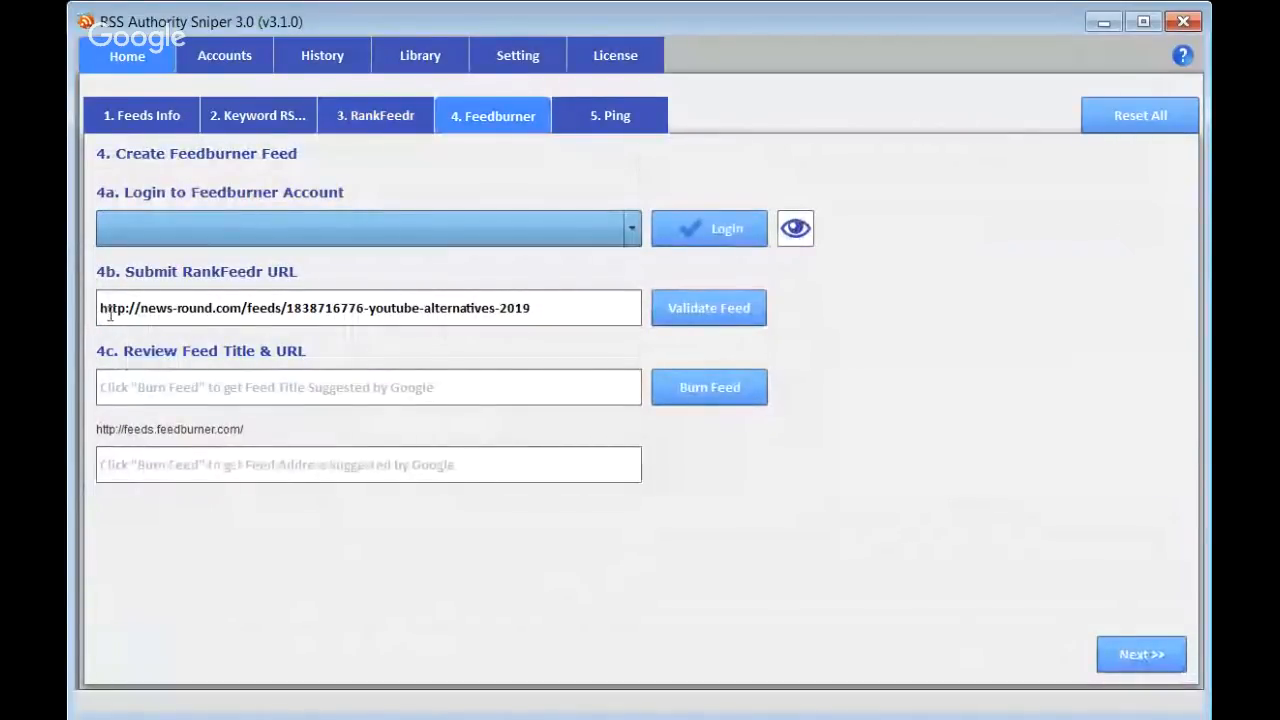
{"action": "left_click_drag", "start_coordinate": [102, 308], "coordinate": [537, 306]}
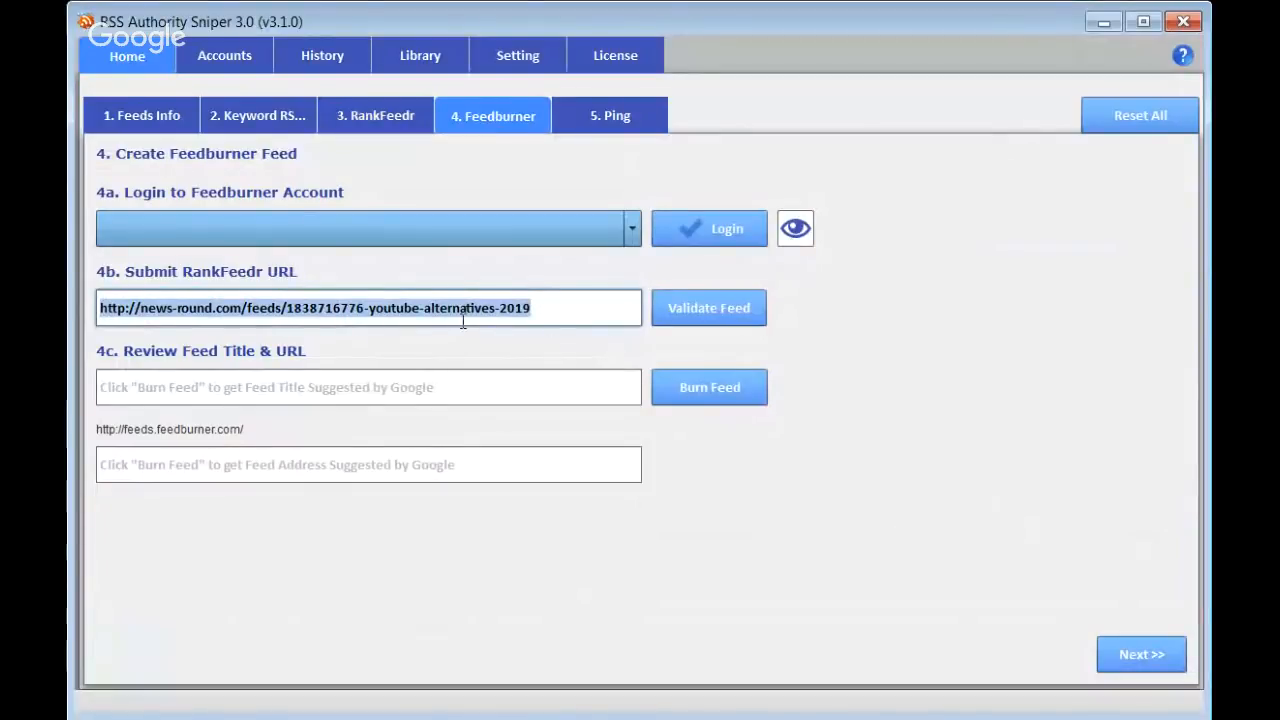
{"action": "left_click", "coordinate": [304, 308]}
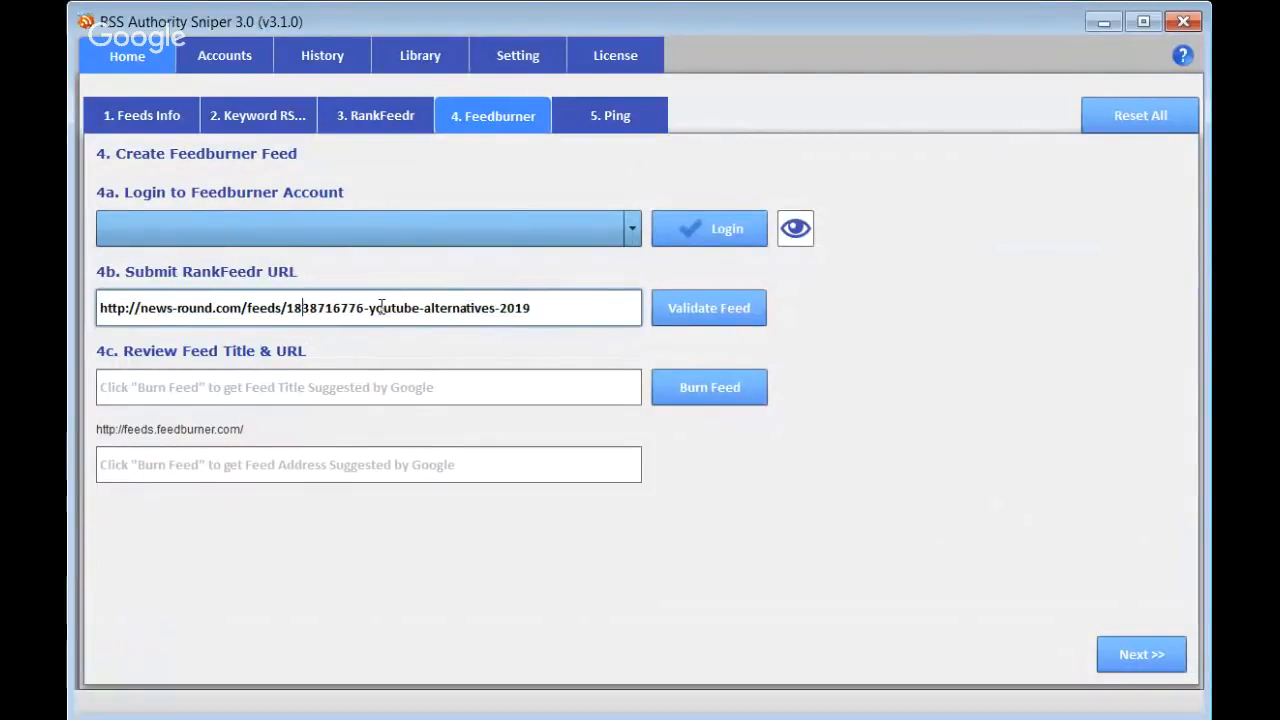
{"action": "left_click_drag", "start_coordinate": [370, 308], "coordinate": [536, 298]}
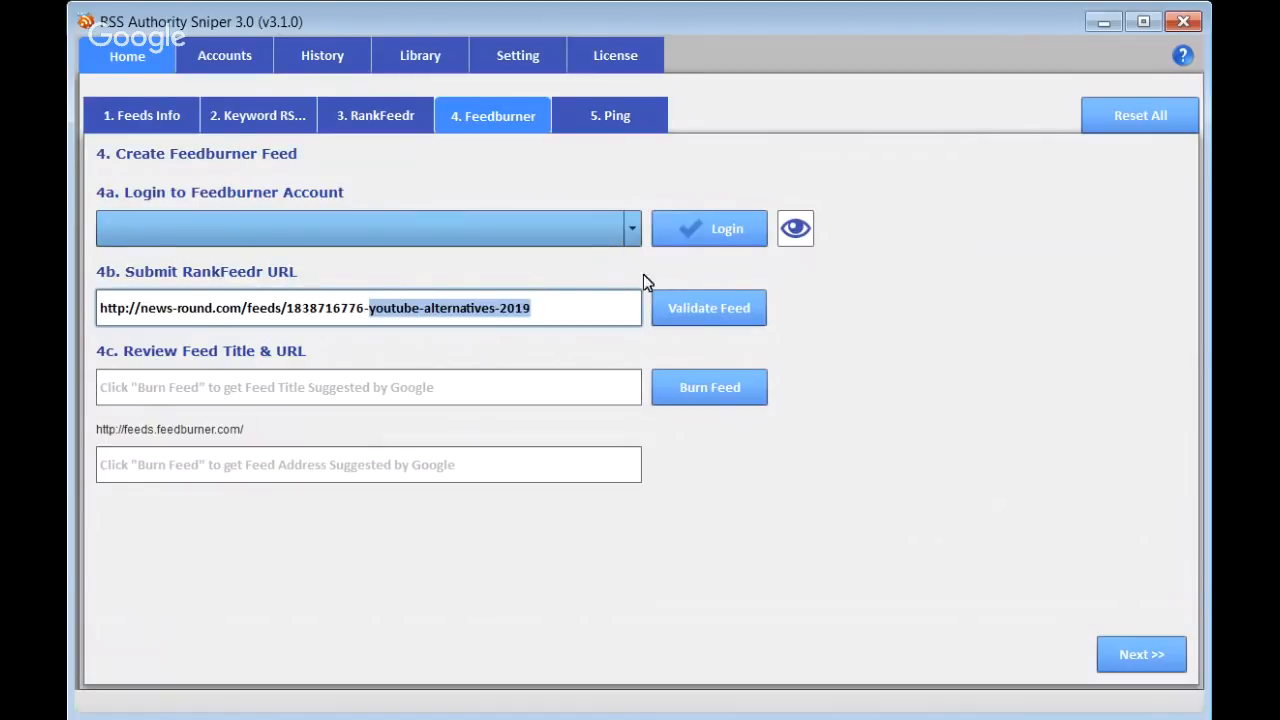
{"action": "left_click", "coordinate": [630, 230]}
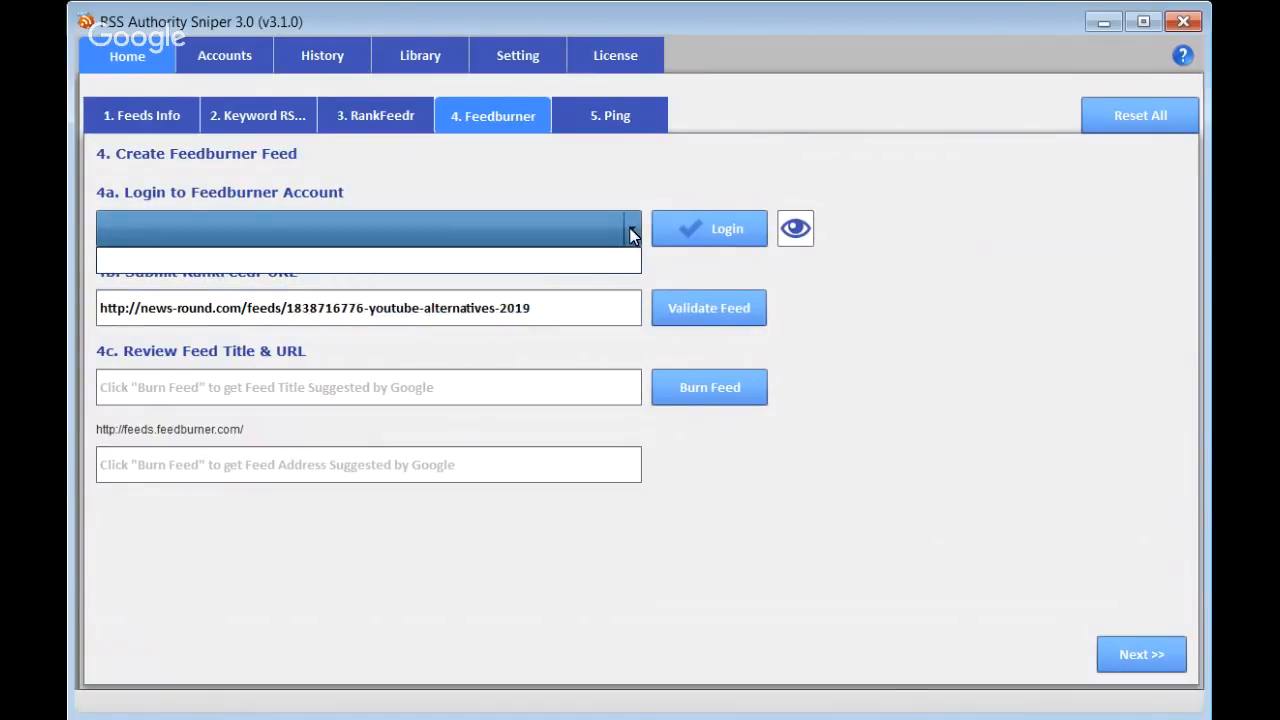
{"action": "left_click", "coordinate": [629, 230]}
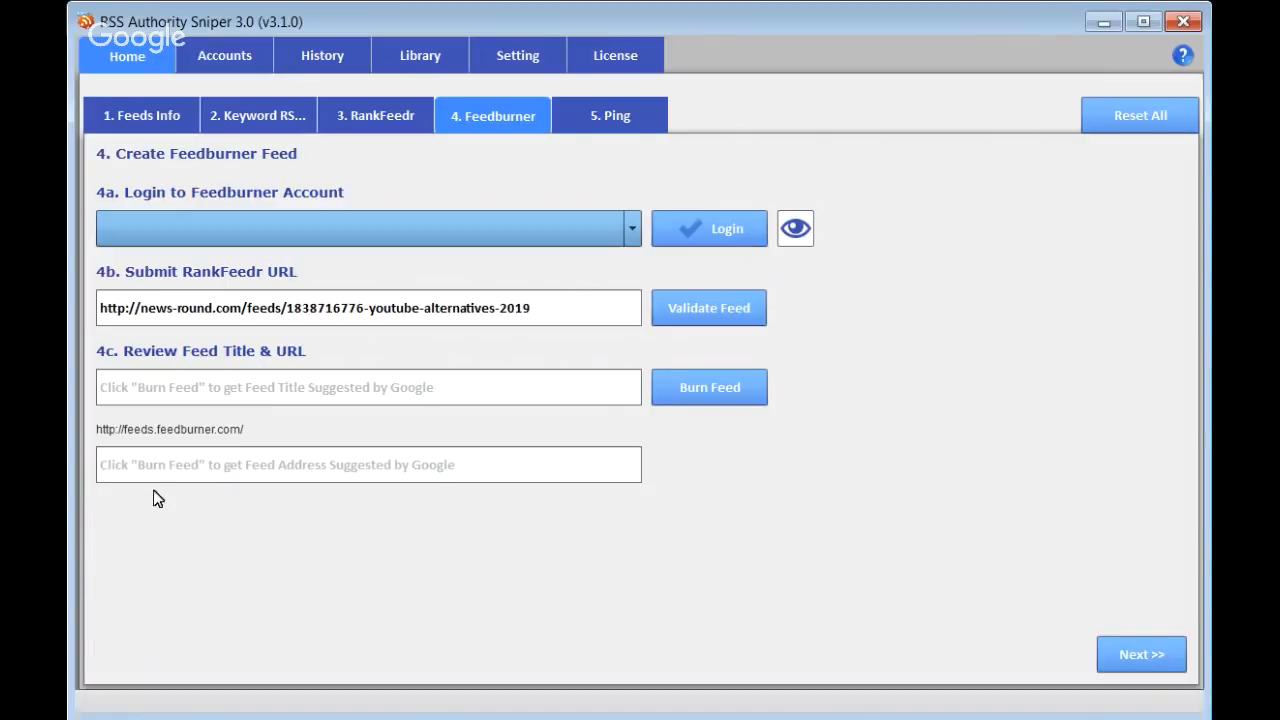
Review the keyword title and URL fields for pinging, and check the URL submission history
{"action": "left_click", "coordinate": [610, 116]}
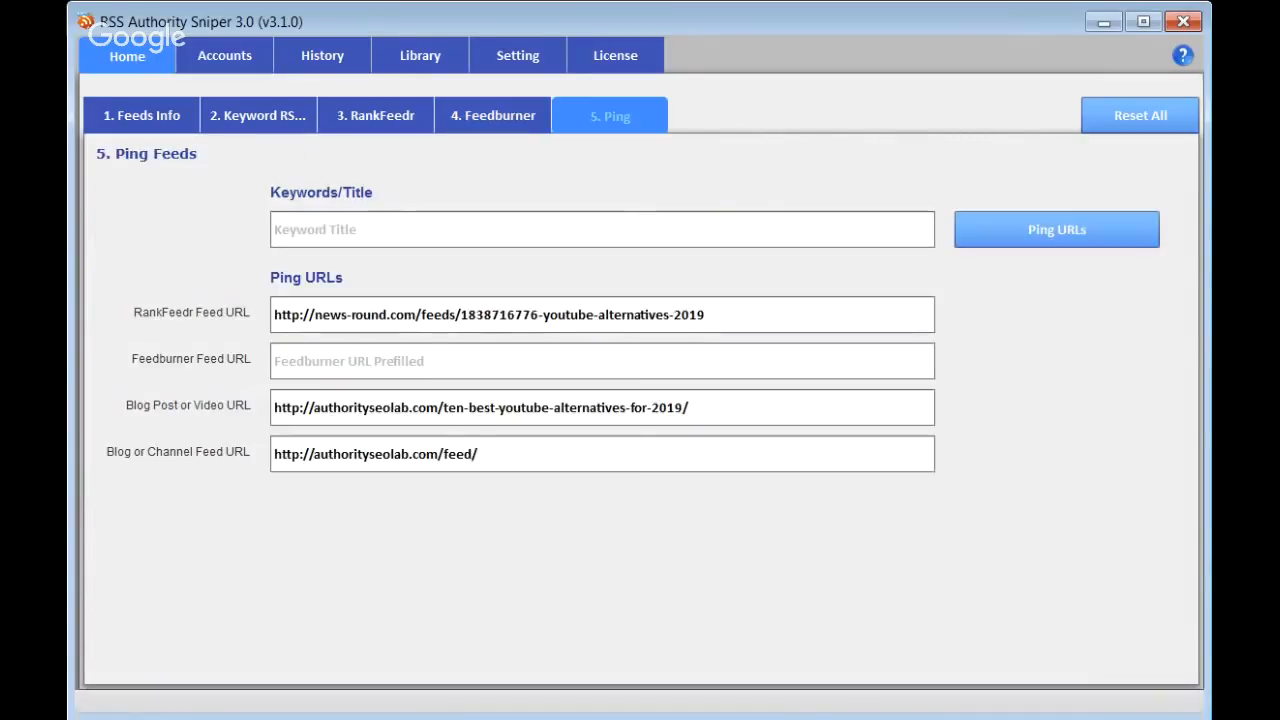
{"action": "left_click", "coordinate": [292, 232]}
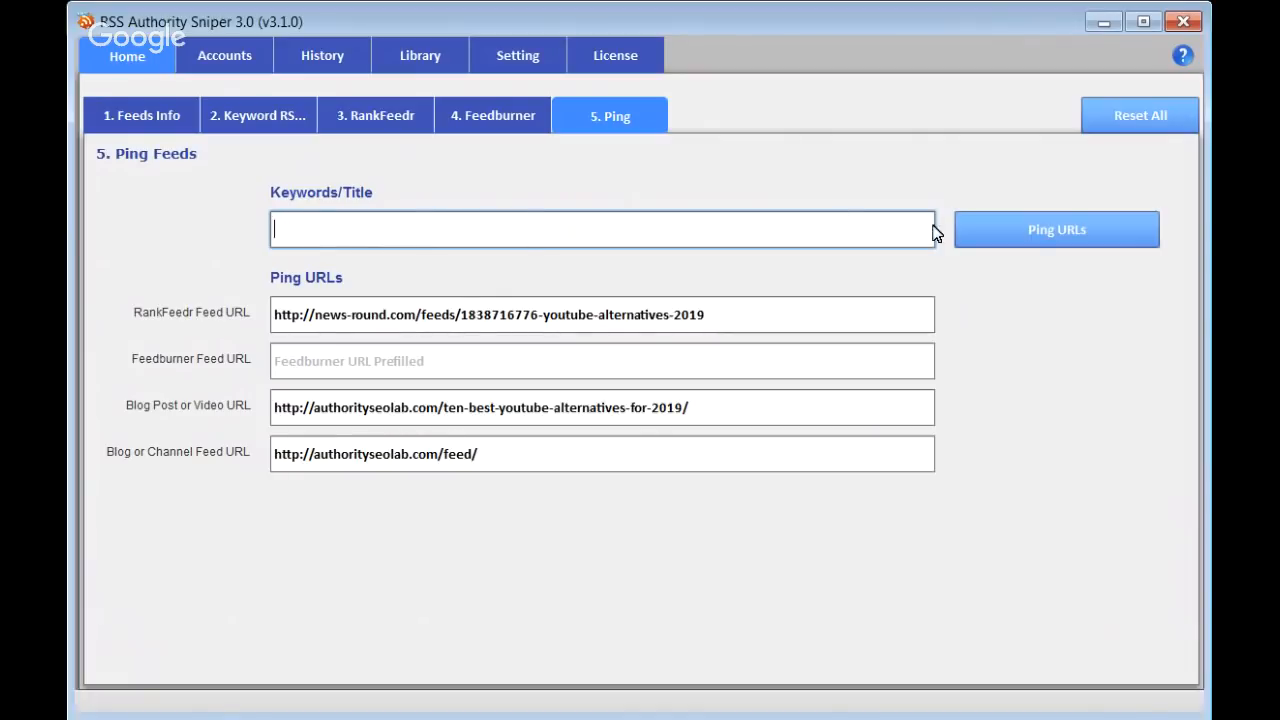
{"action": "left_click", "coordinate": [375, 364]}
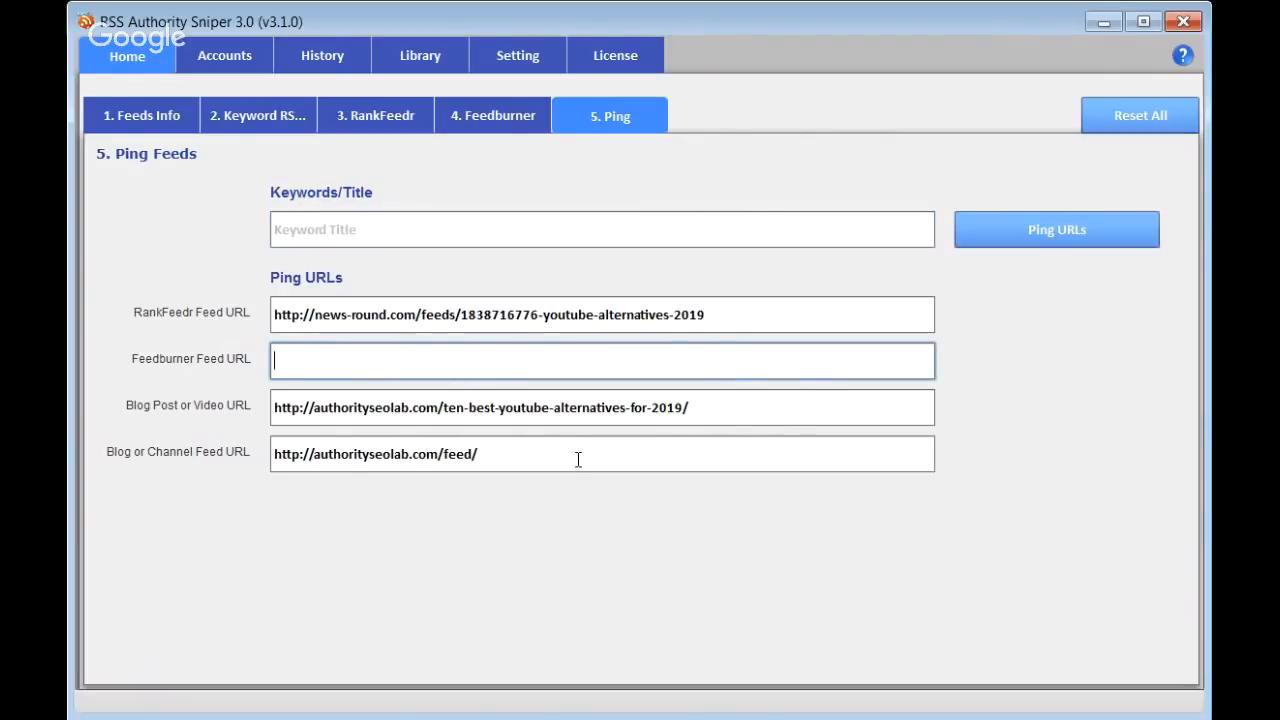
{"action": "left_click", "coordinate": [503, 455]}
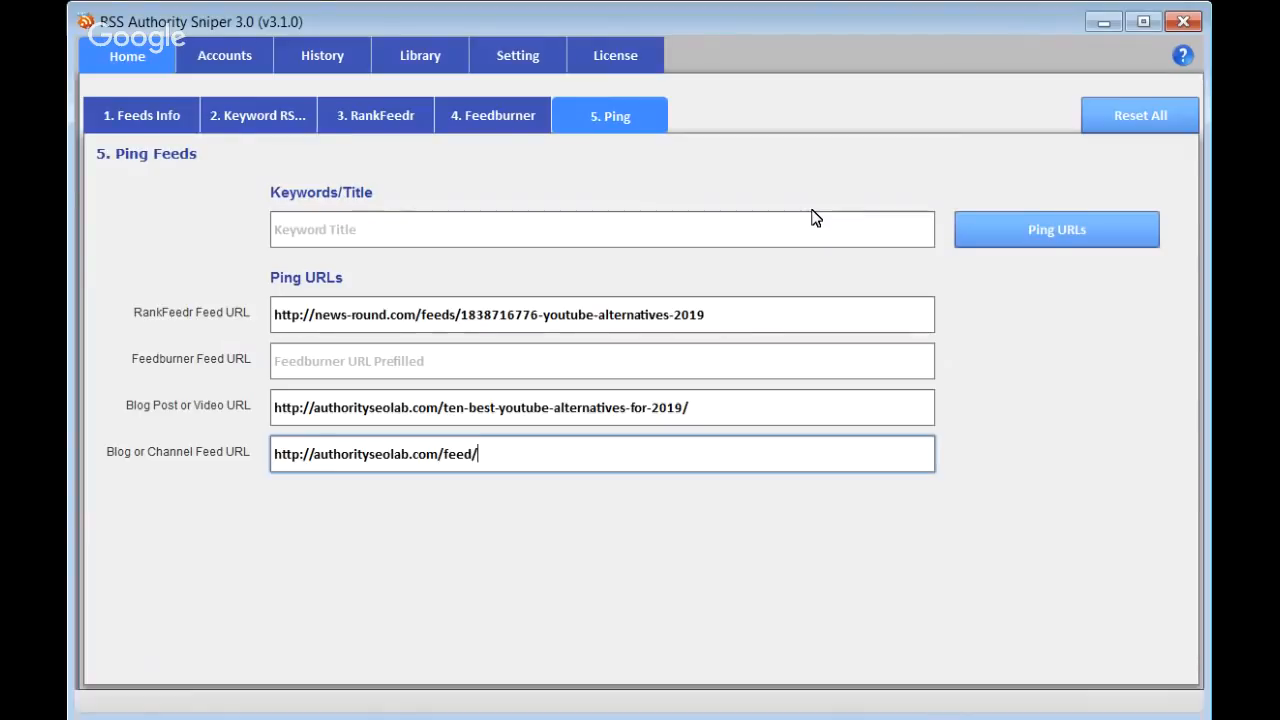
{"action": "left_click", "coordinate": [493, 115]}
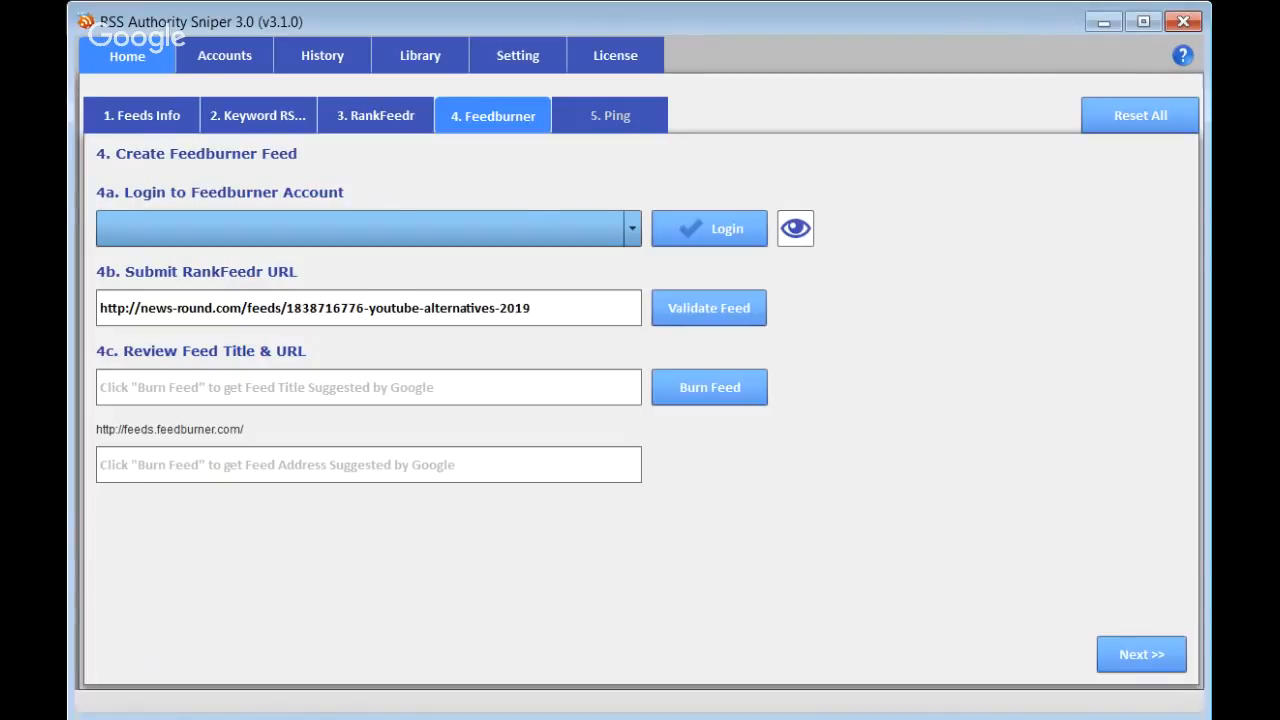
{"action": "left_click", "coordinate": [1141, 655]}
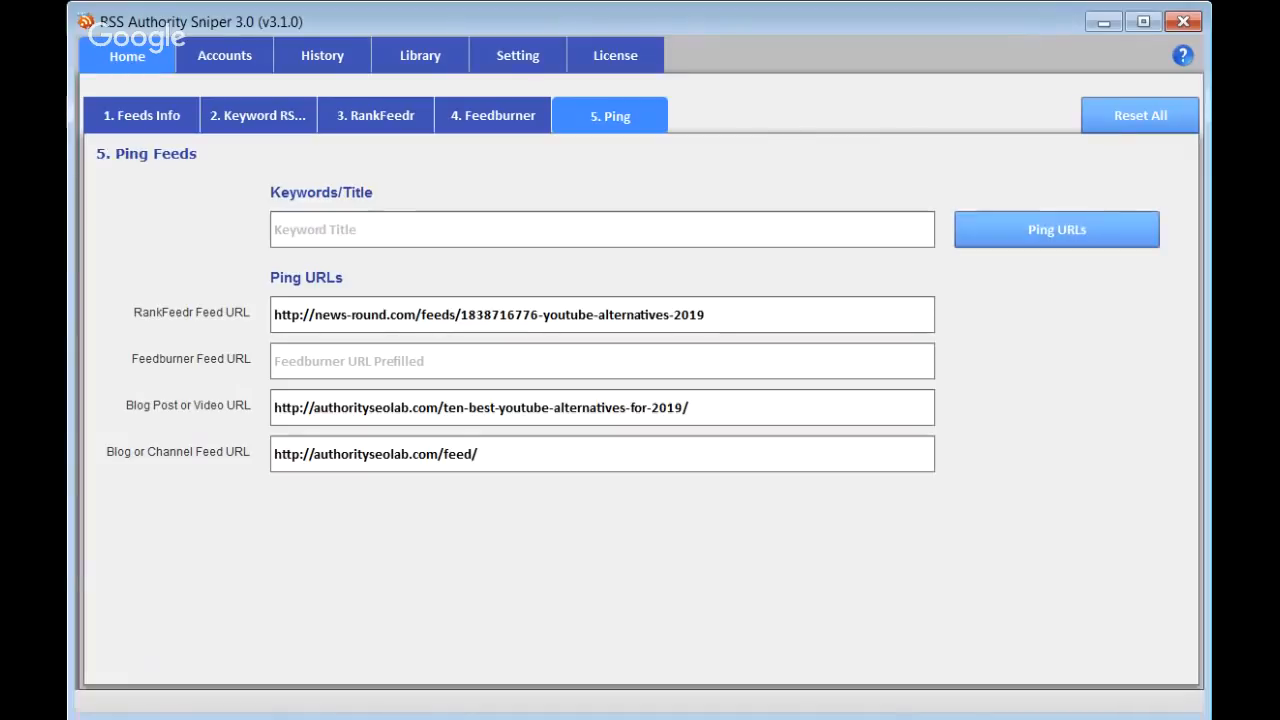
{"action": "left_click", "coordinate": [325, 58]}
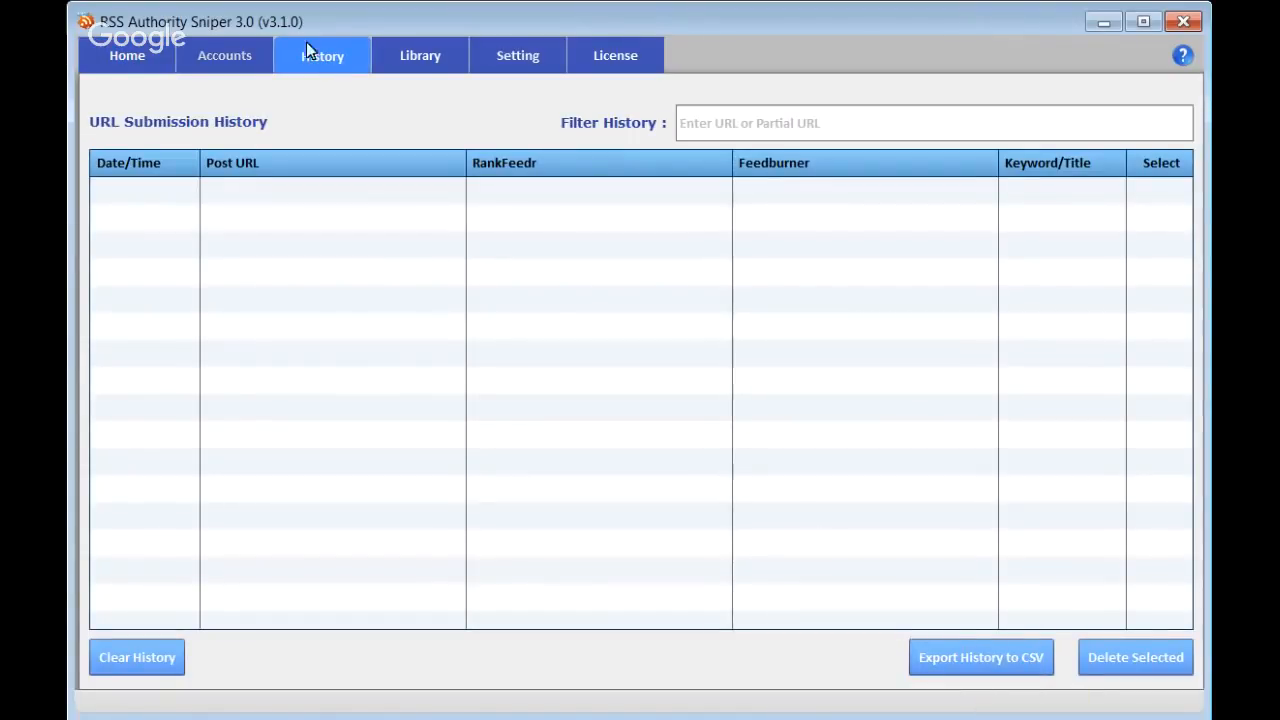
{"action": "left_click", "coordinate": [121, 58]}
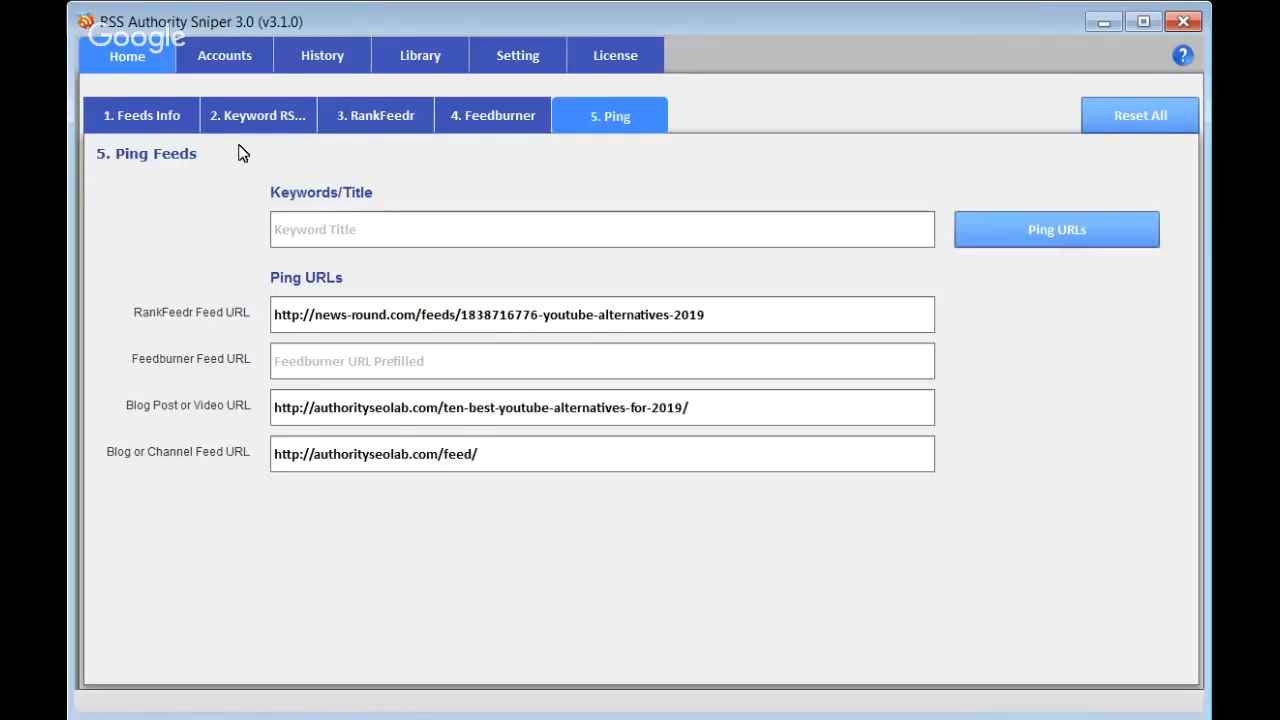
Return to the Feedburner stage and select the entire RankFeedr URL of the Youtube Alternatives 2019 feed
{"action": "left_click", "coordinate": [377, 115]}
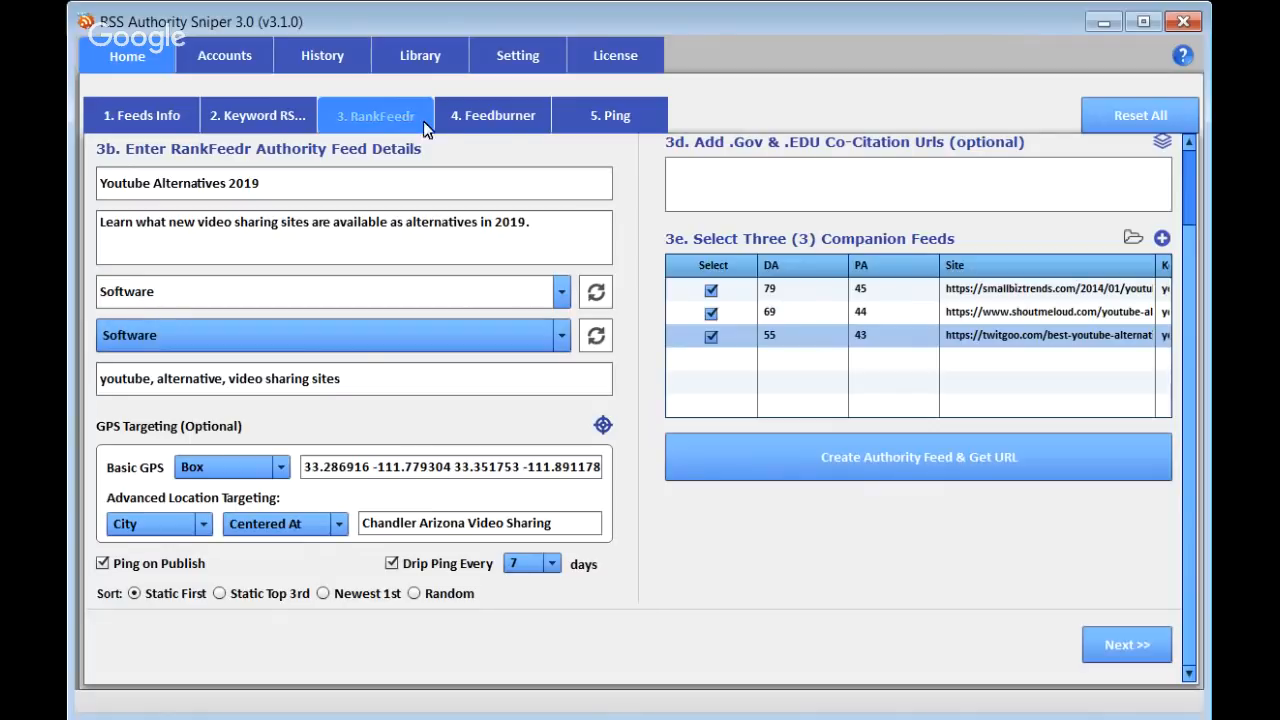
{"action": "left_click", "coordinate": [500, 119]}
{"action": "left_click", "coordinate": [571, 311]}
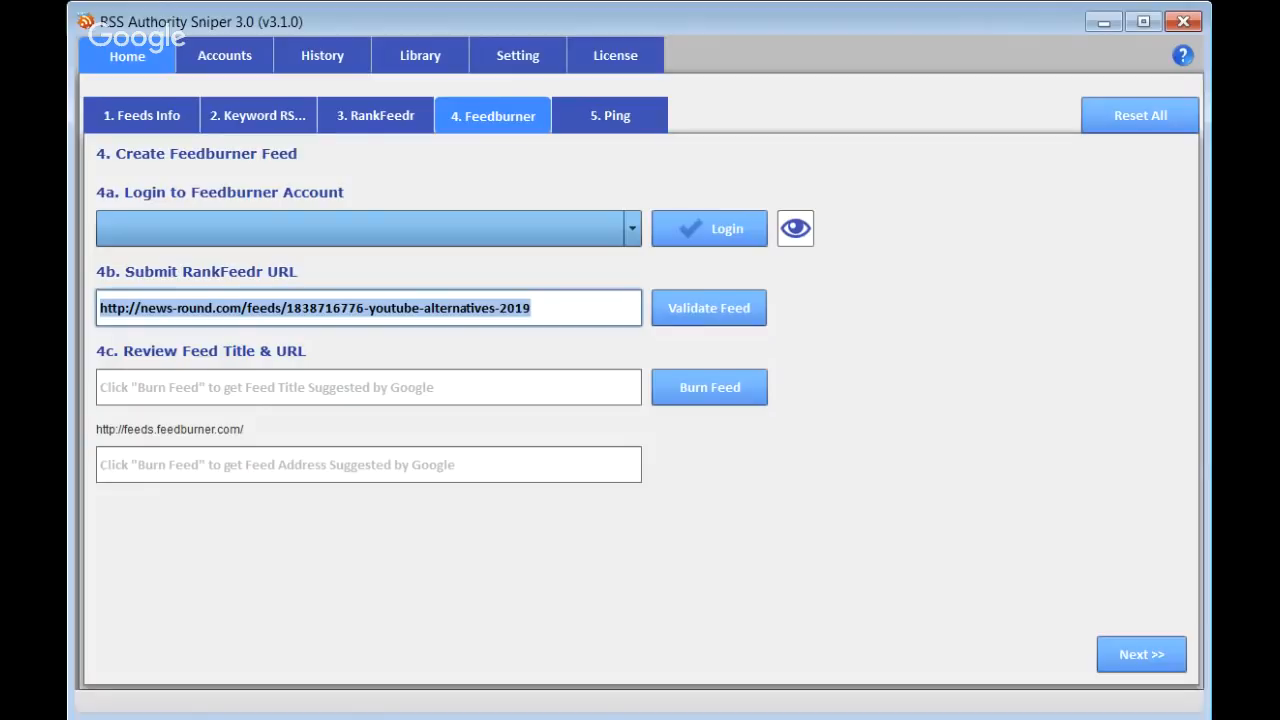
Switch to Firefox, show the Genesis Tree Service Bowling Green VA RSS feed, and move the window higher on the screen
{"action": "key", "text": "alt+Tab"}
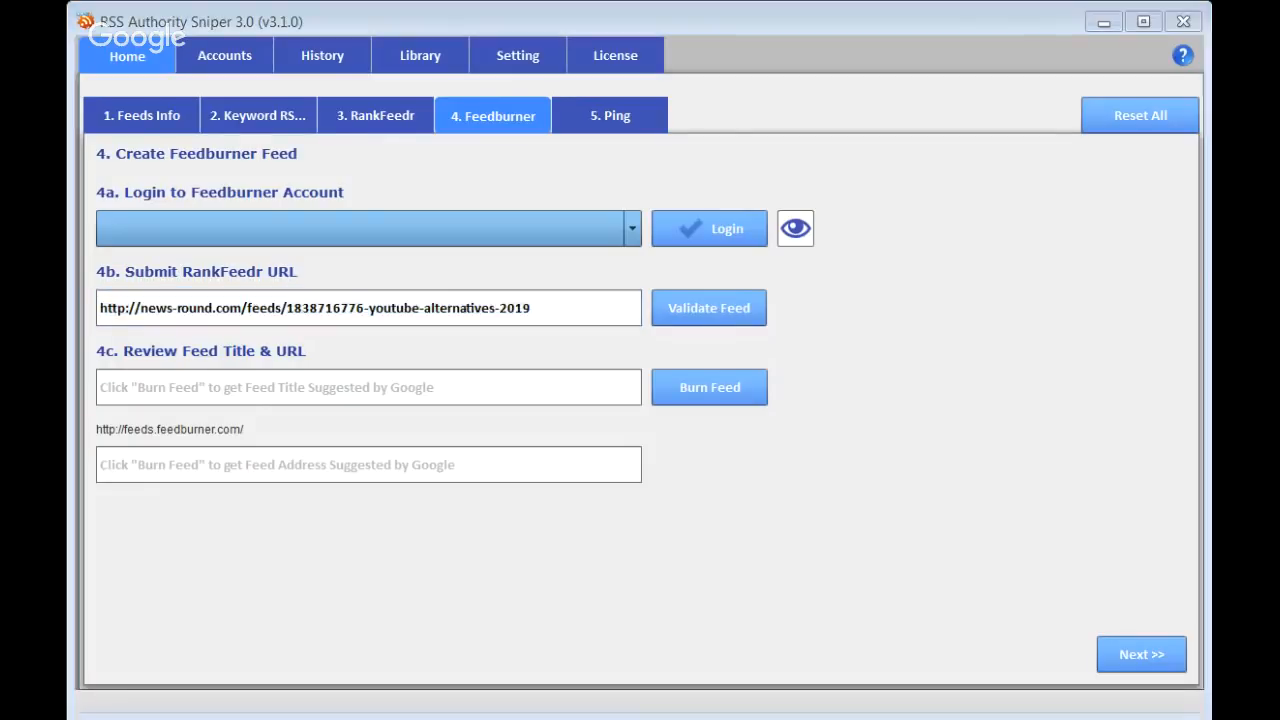
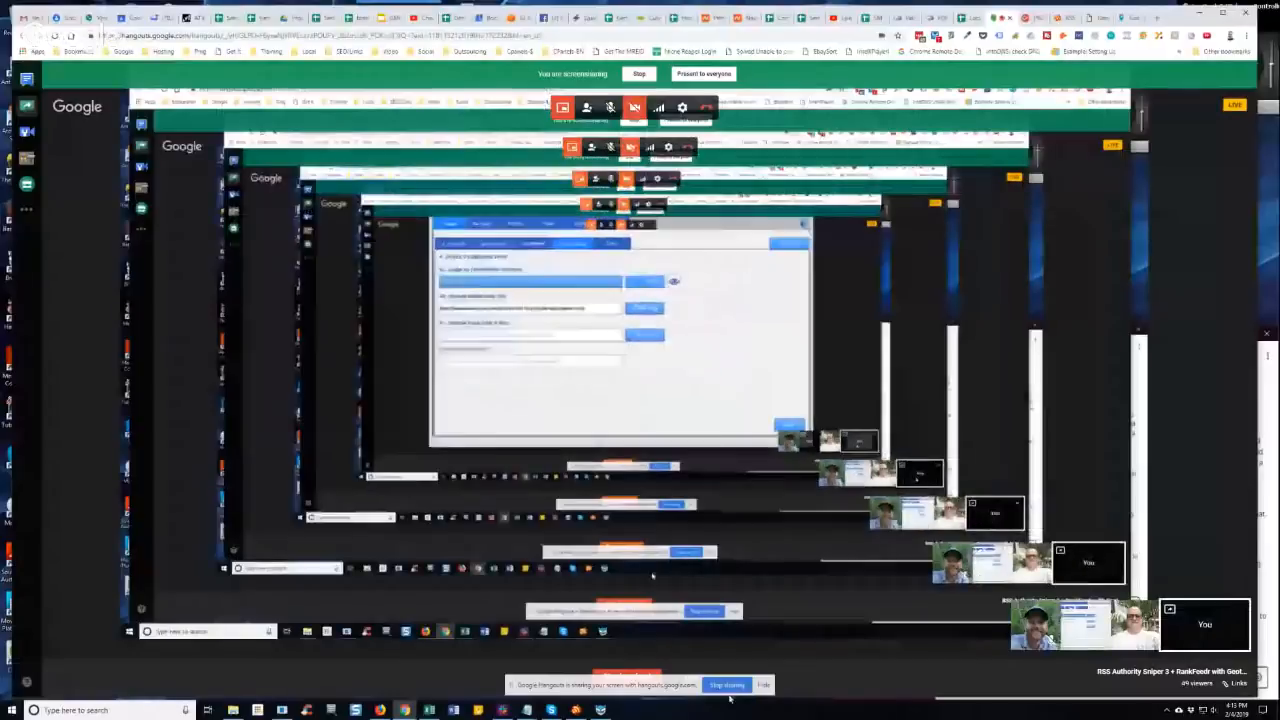
{"action": "left_click", "coordinate": [380, 710]}
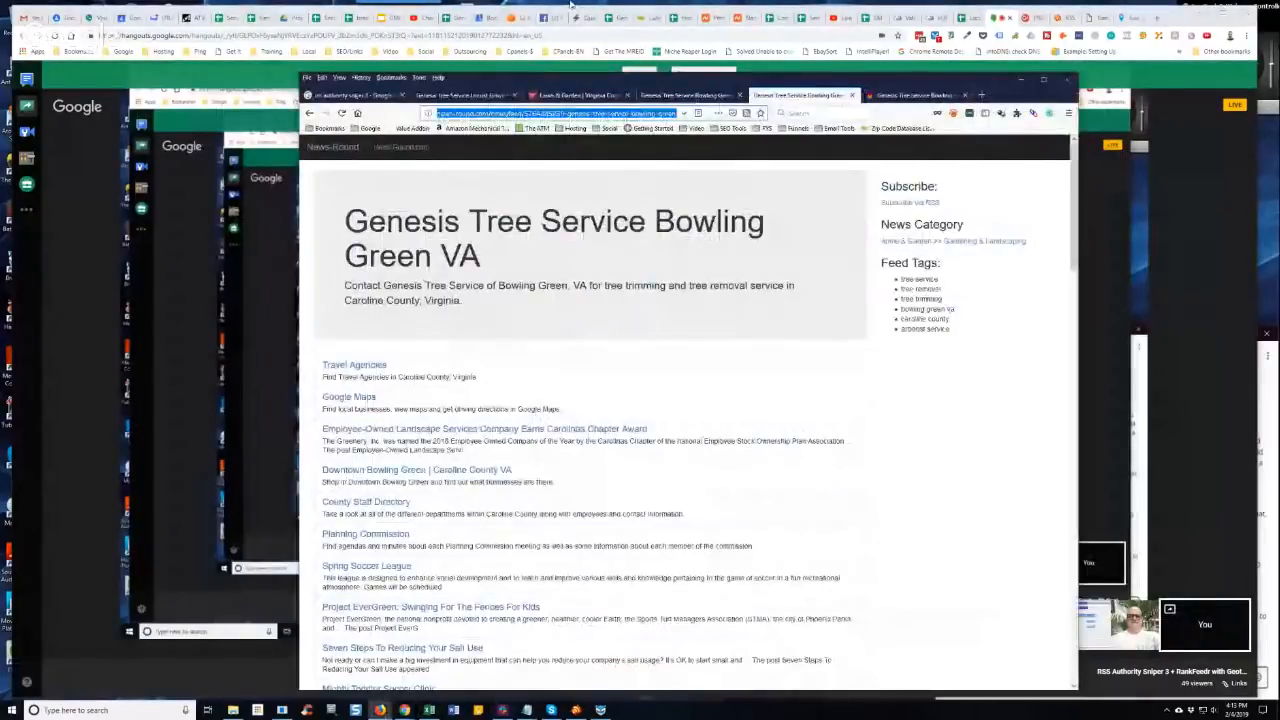
{"action": "left_click", "coordinate": [665, 97]}
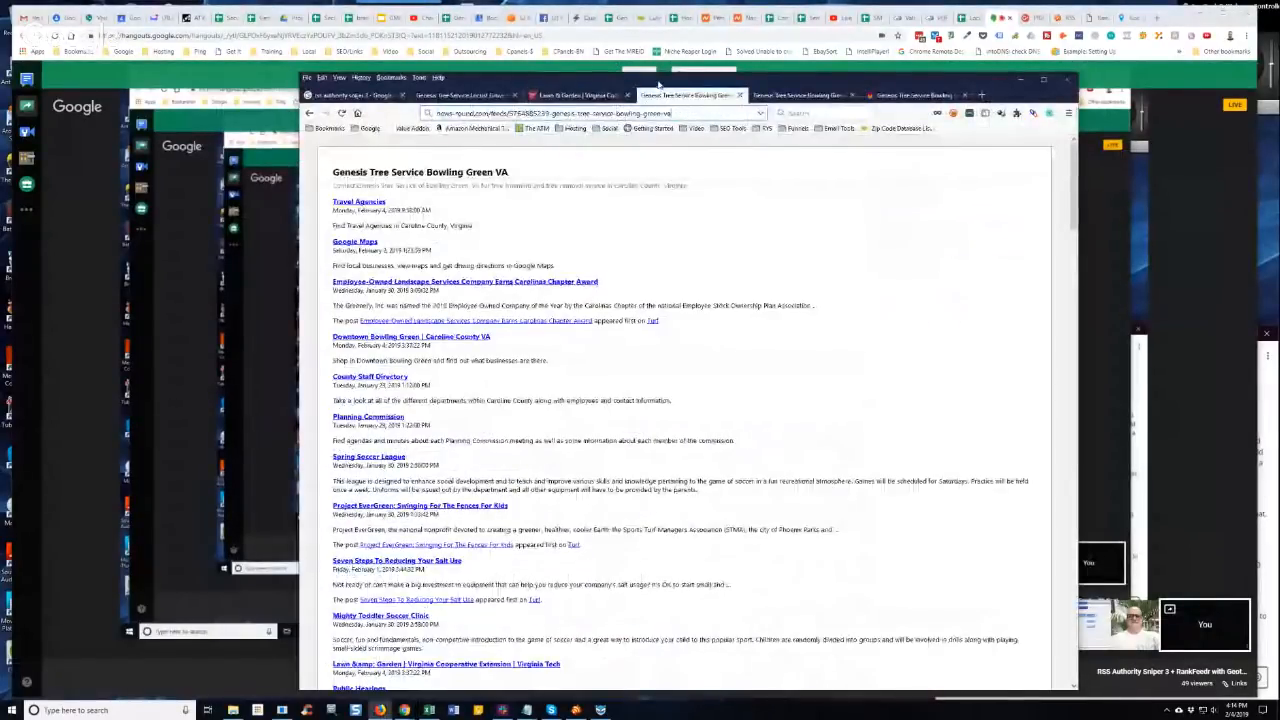
{"action": "left_click_drag", "start_coordinate": [525, 85], "coordinate": [375, 50]}
{"action": "left_click", "coordinate": [365, 60]}
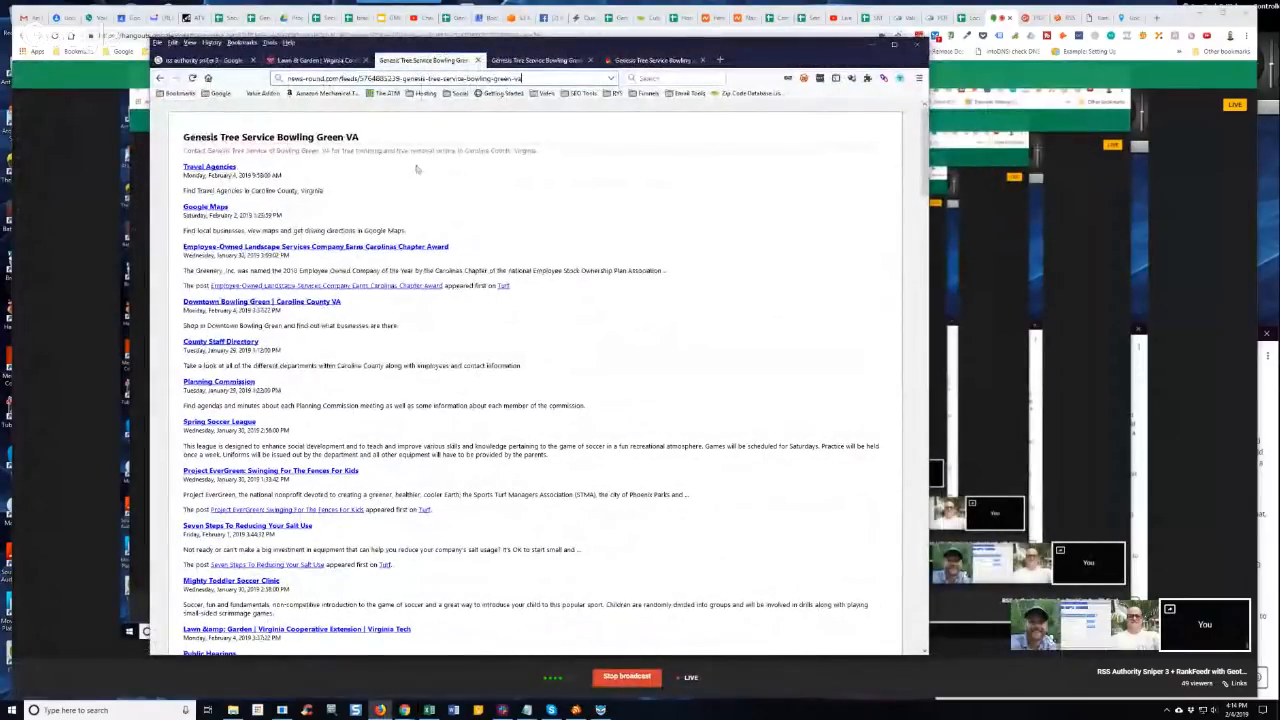
Open the feed's Google Maps entry in a new tab to view the Genesis Tree Service listing
{"action": "scroll", "coordinate": [412, 170], "scroll_direction": "down", "scroll_amount": 1}
{"action": "scroll", "coordinate": [411, 173], "scroll_direction": "up", "scroll_amount": 1}
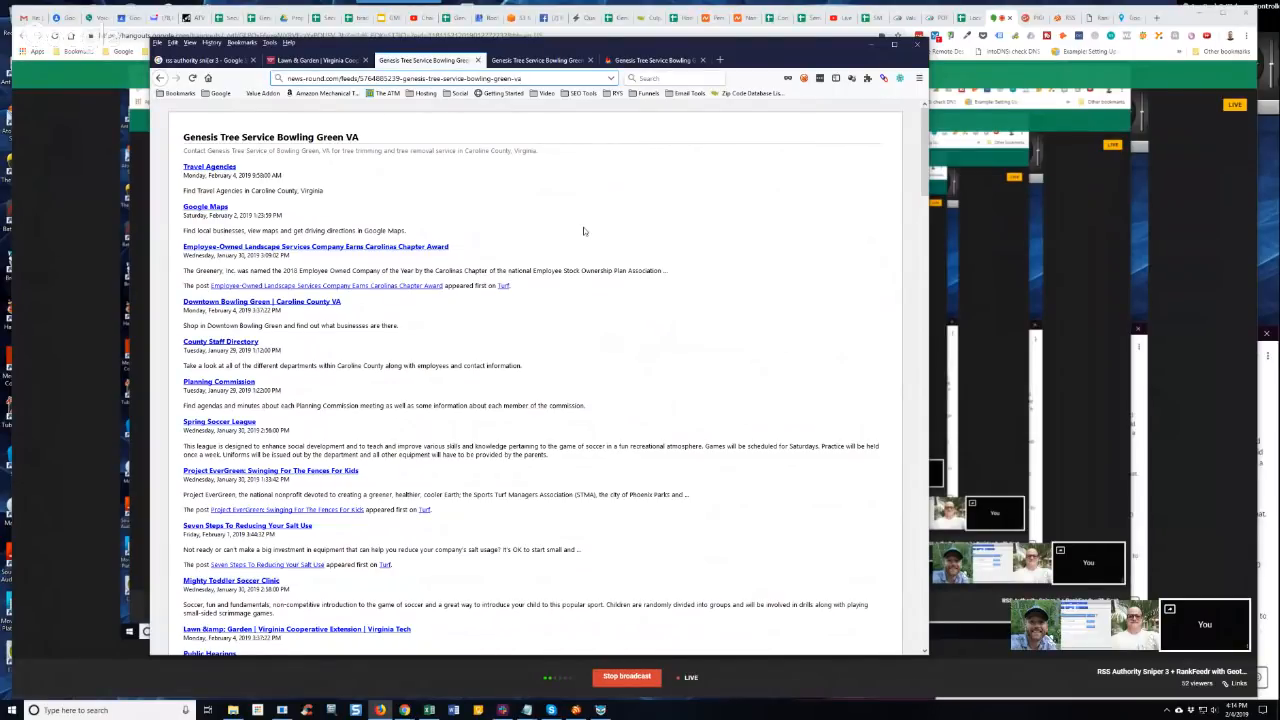
{"action": "right_click", "coordinate": [205, 208]}
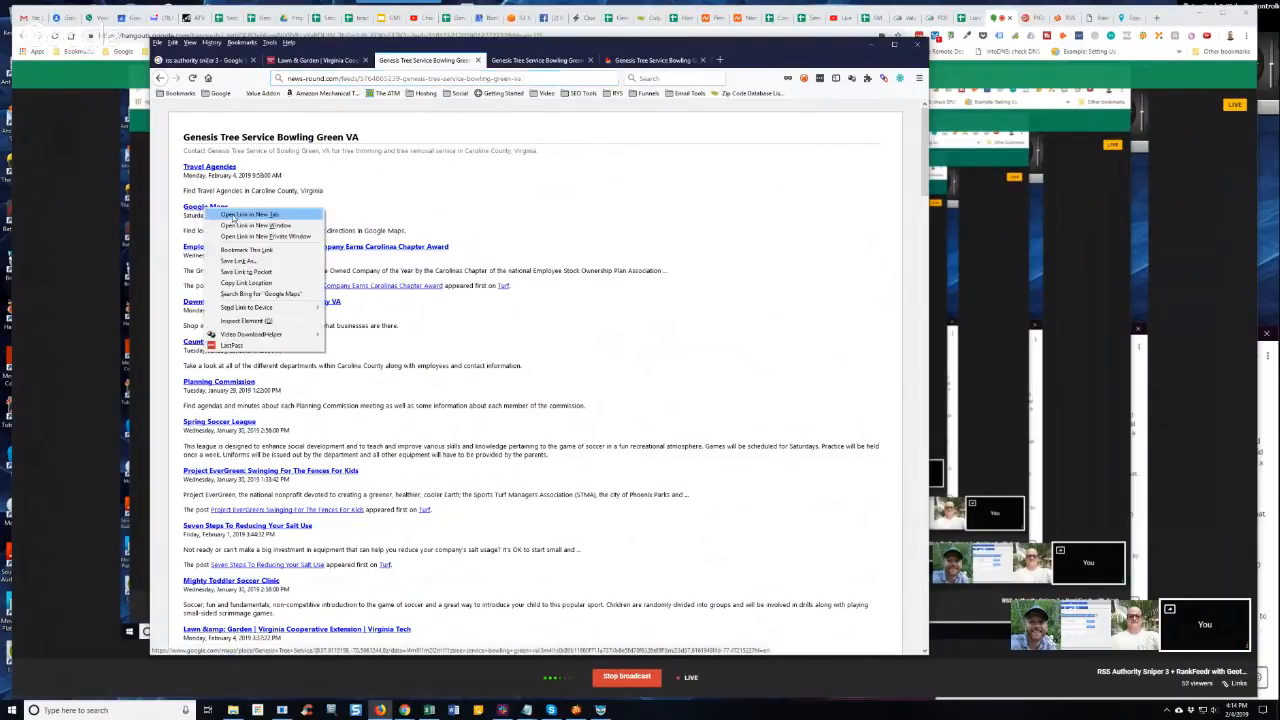
{"action": "left_click", "coordinate": [245, 214]}
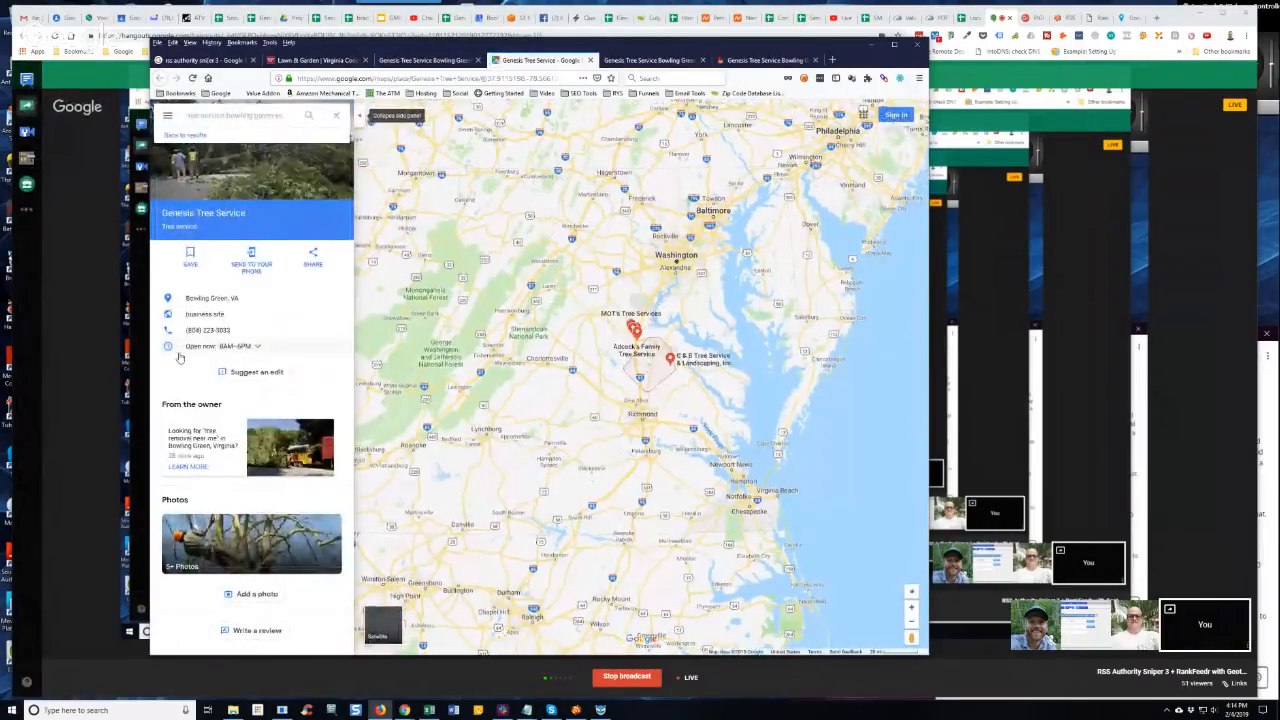
Return to the feed, view its Genesis Tree Service – Tree Service Bowling Green, VA entry in a new tab, and close that tab
{"action": "left_click", "coordinate": [410, 60]}
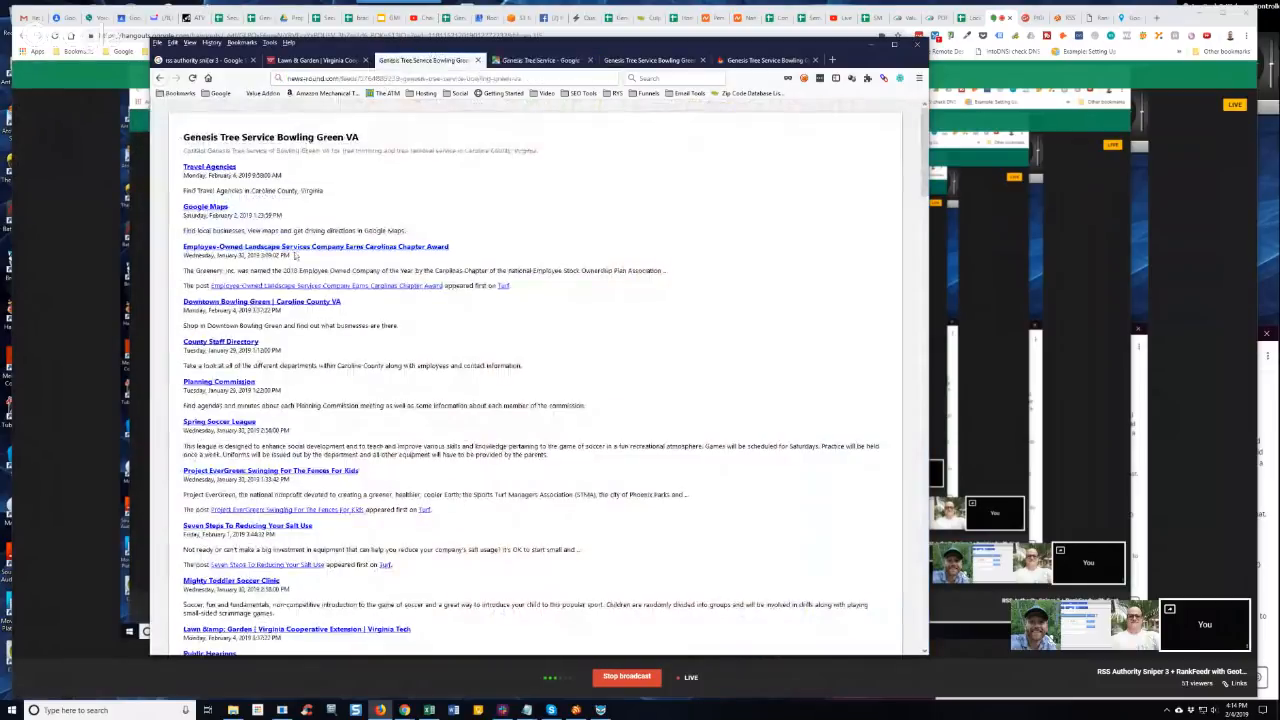
{"action": "scroll", "coordinate": [295, 256], "scroll_direction": "down", "scroll_amount": 3}
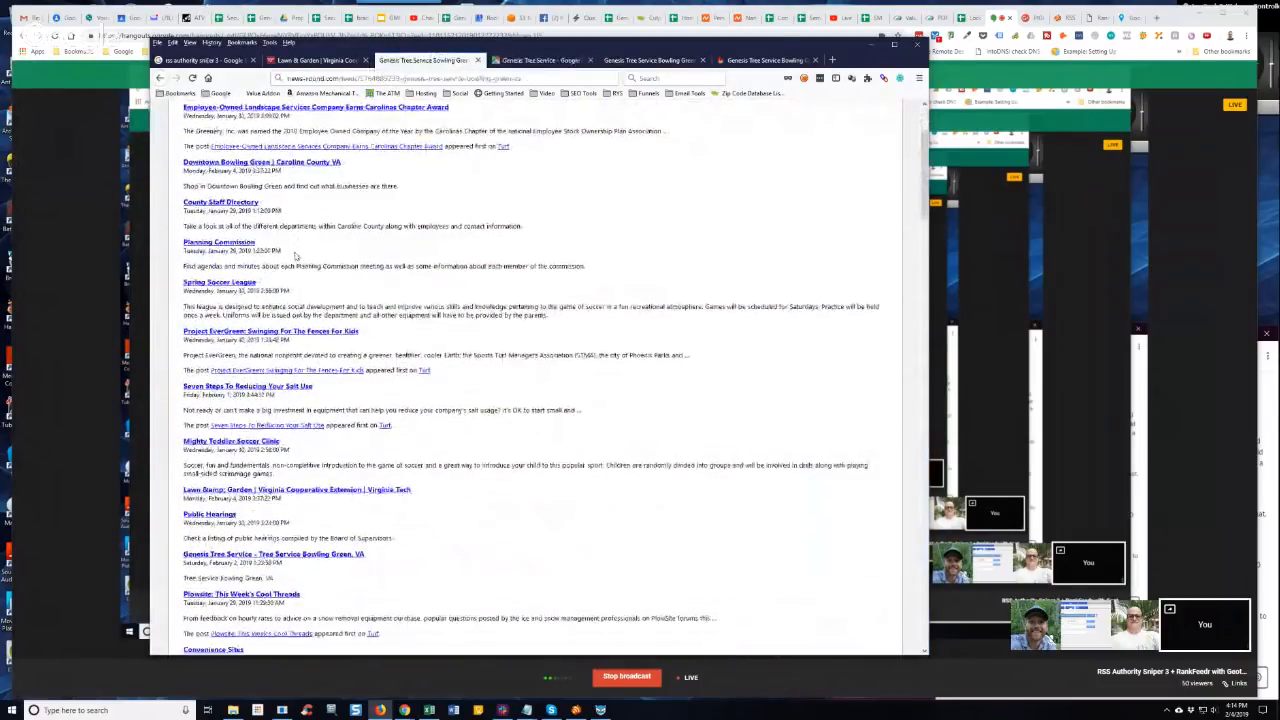
{"action": "scroll", "coordinate": [295, 255], "scroll_direction": "down", "scroll_amount": 2}
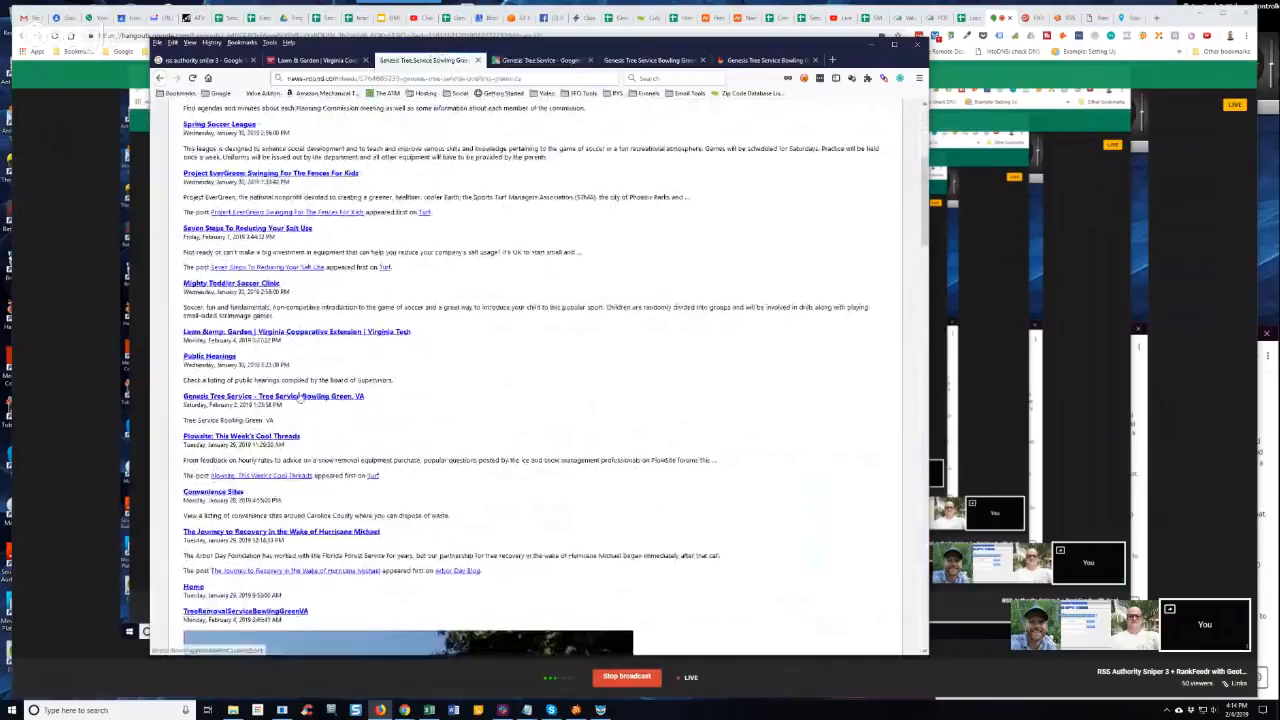
{"action": "right_click", "coordinate": [299, 398]}
{"action": "left_click", "coordinate": [344, 400]}
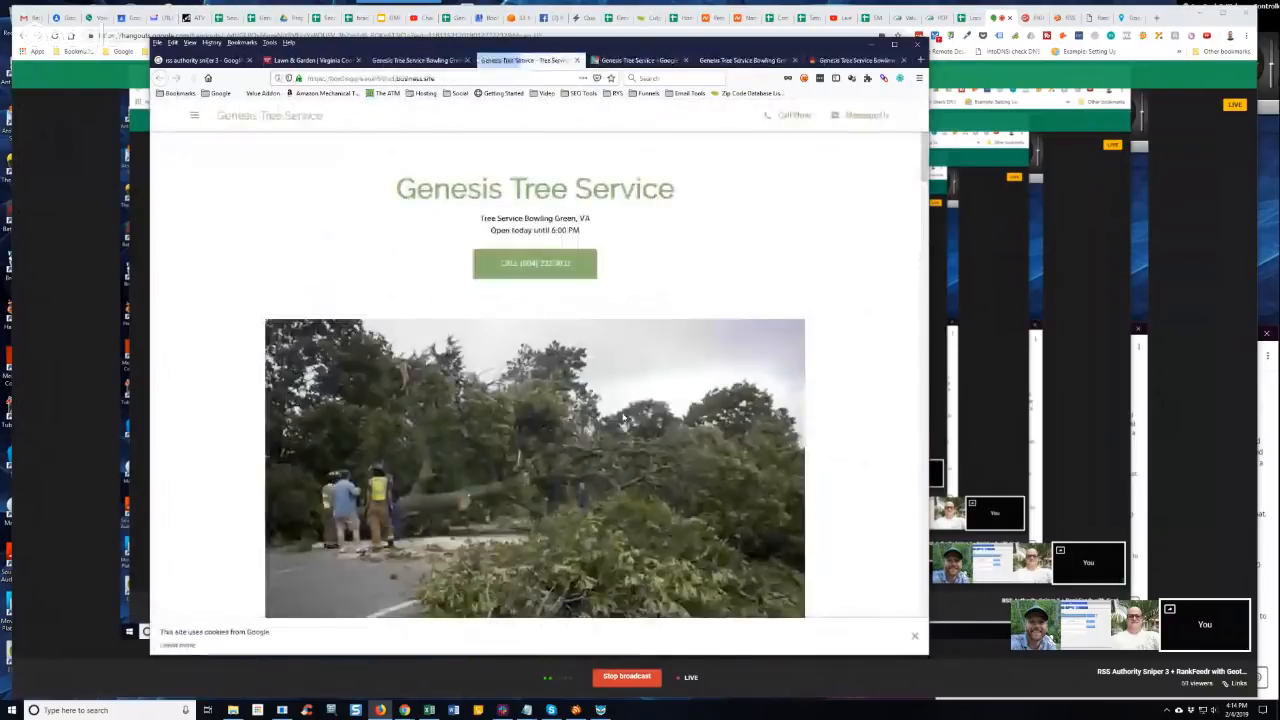
{"action": "scroll", "coordinate": [177, 382], "scroll_direction": "down", "scroll_amount": 10}
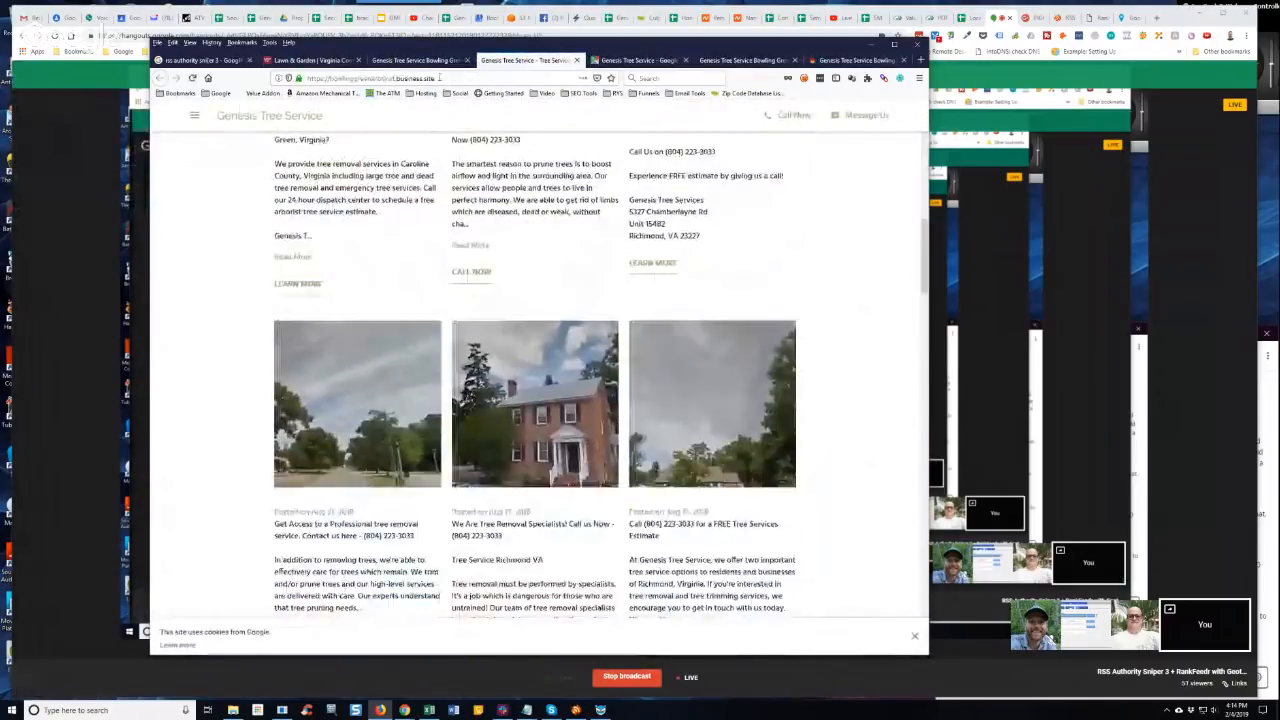
{"action": "left_click", "coordinate": [576, 60]}
Open the feed's TreeRemovalServiceBowlingGreenVA entry in a new tab to view the Google post behind it
{"action": "scroll", "coordinate": [403, 216], "scroll_direction": "down", "scroll_amount": 8}
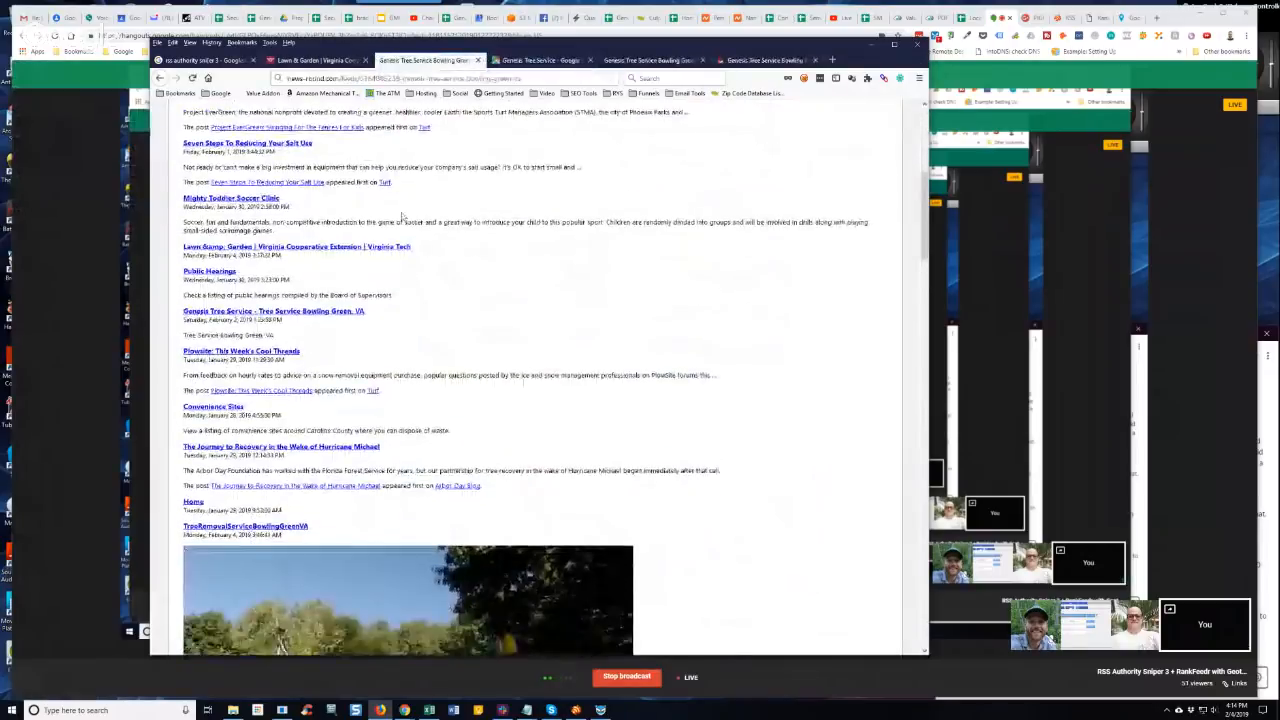
{"action": "scroll", "coordinate": [392, 228], "scroll_direction": "down", "scroll_amount": 3}
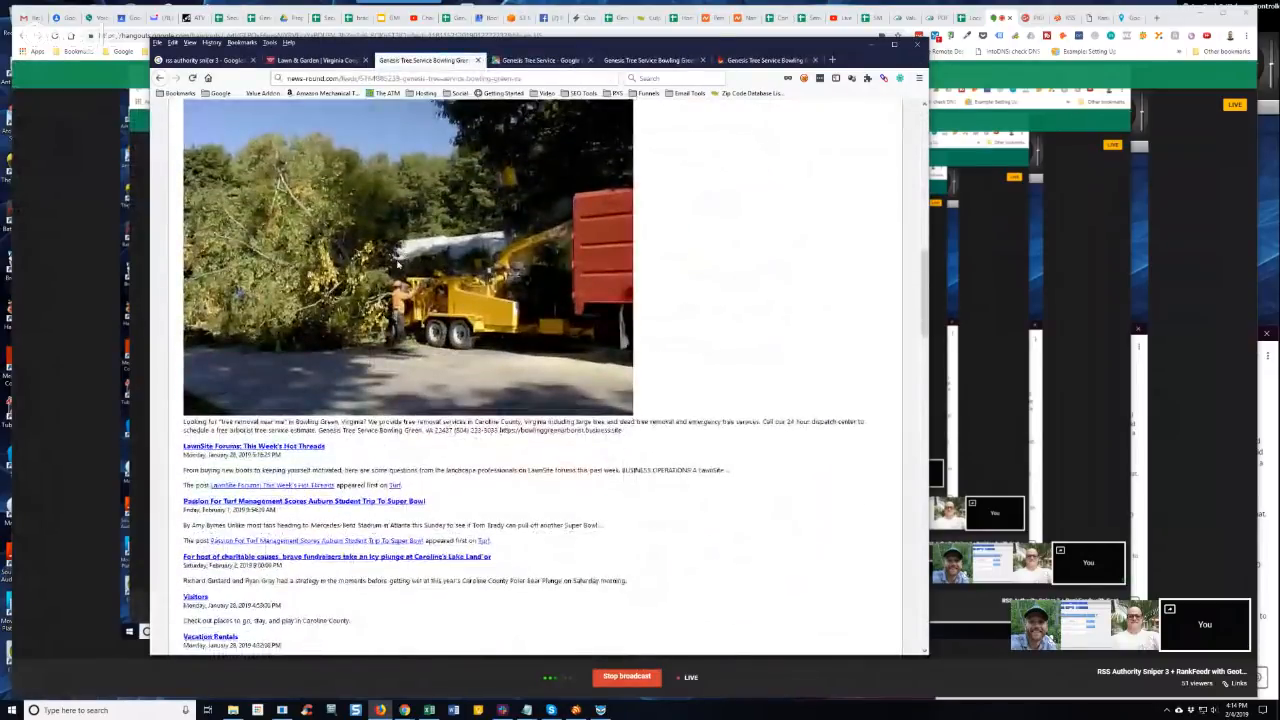
{"action": "scroll", "coordinate": [352, 276], "scroll_direction": "up", "scroll_amount": 3}
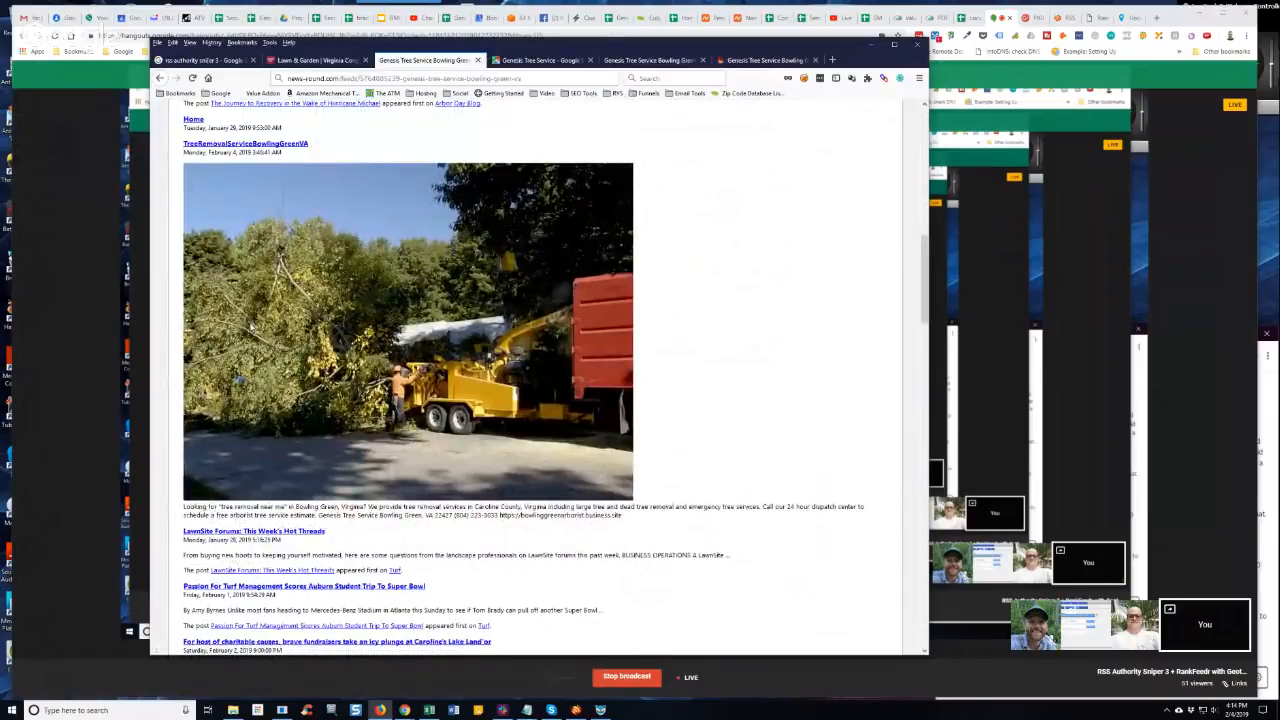
{"action": "right_click", "coordinate": [289, 145]}
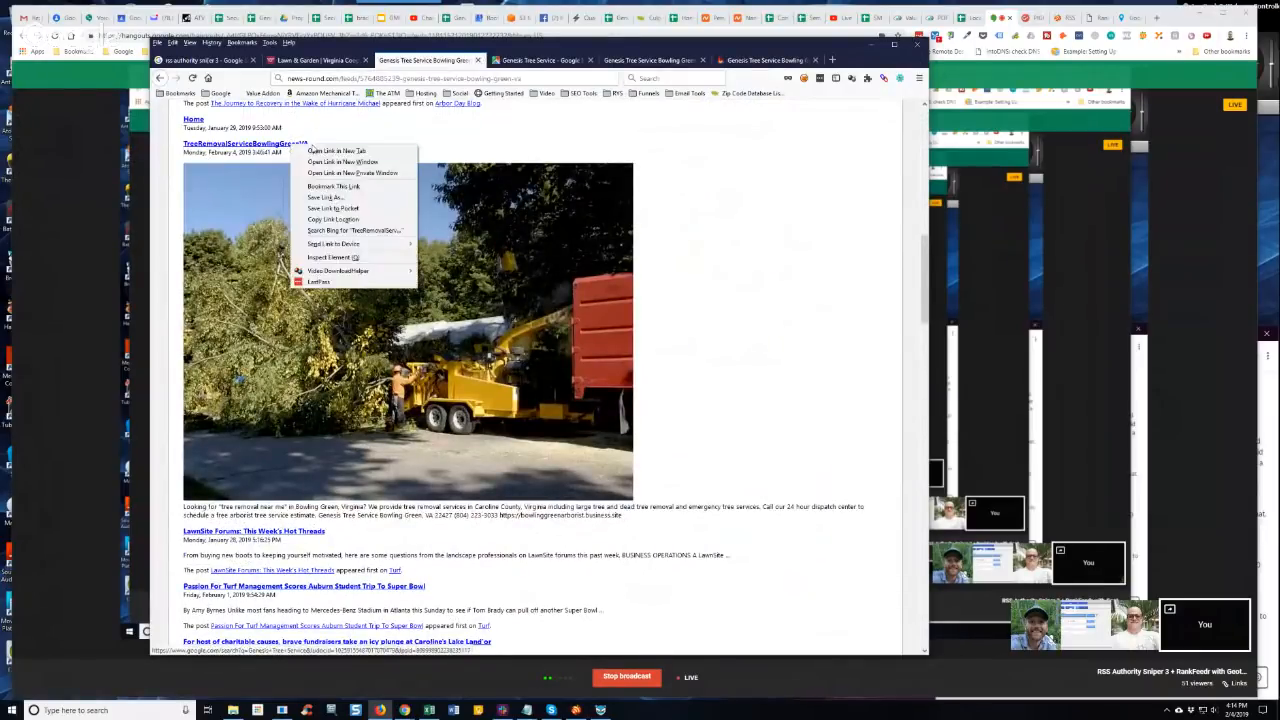
{"action": "left_click", "coordinate": [311, 150]}
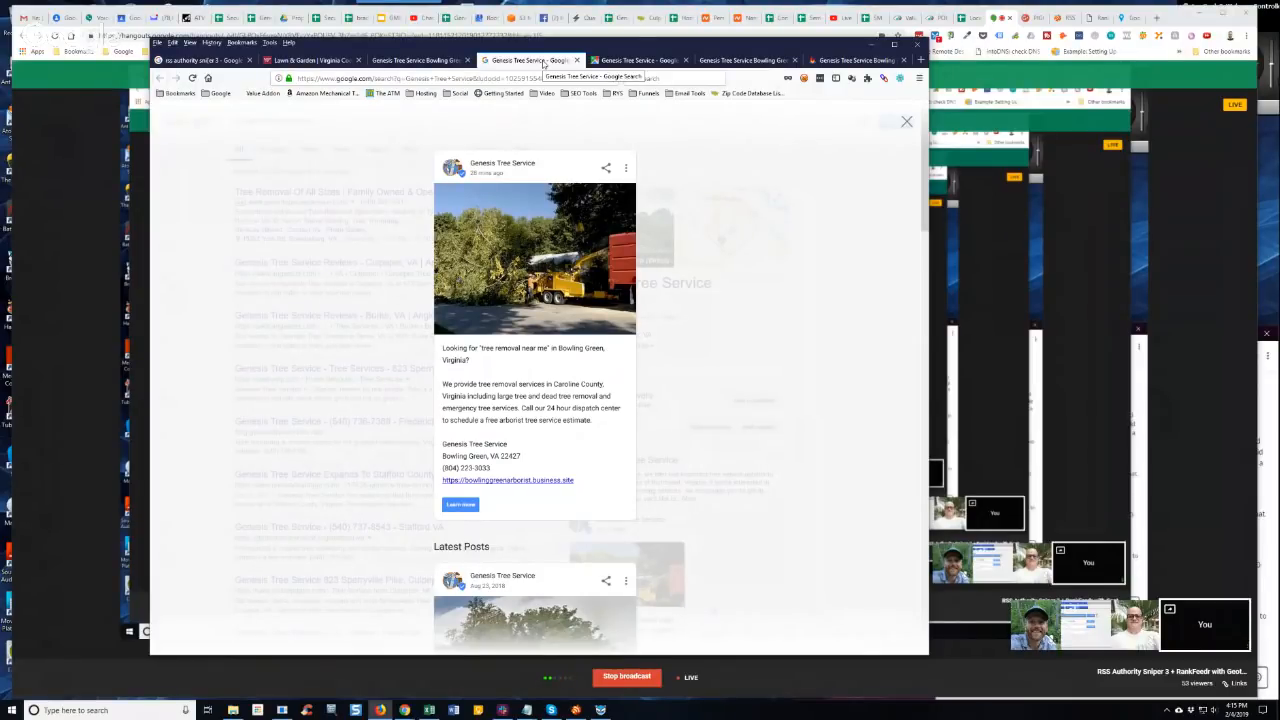
Go back to the Genesis Tree Service feed and review its entries below and above the tree removal photo, up to the feed title
{"action": "left_click", "coordinate": [422, 62]}
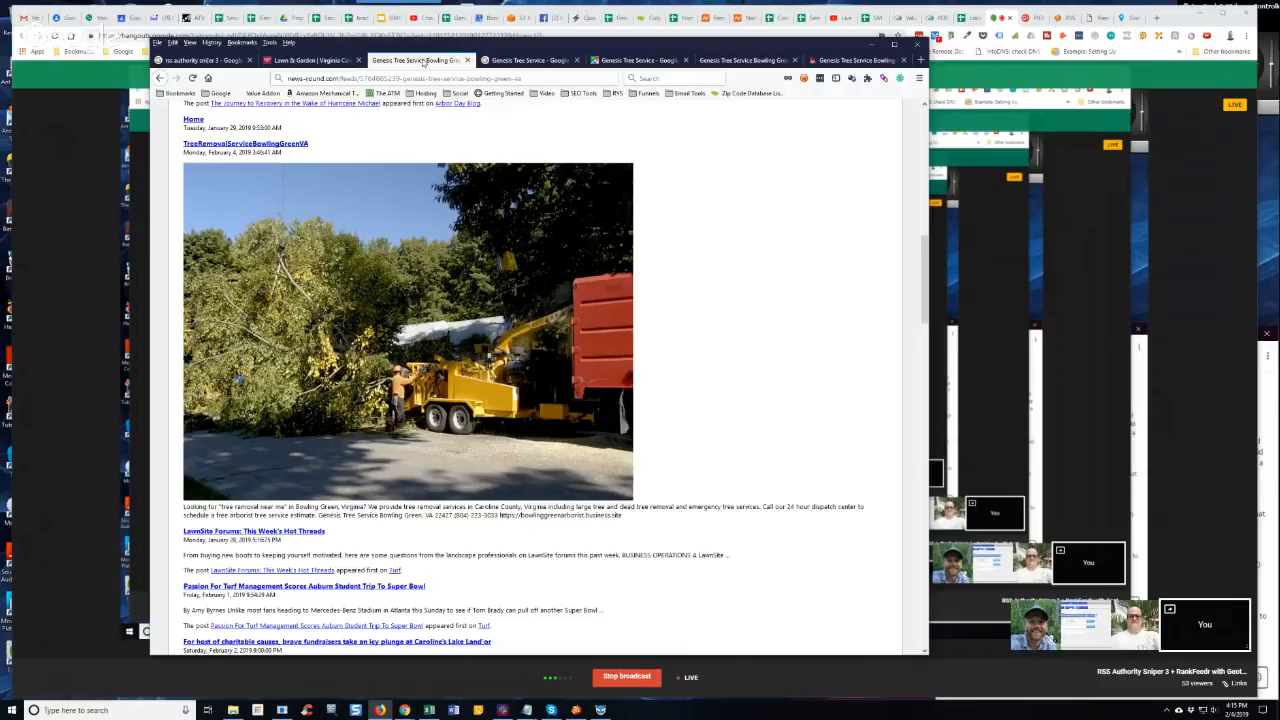
{"action": "scroll", "coordinate": [381, 341], "scroll_direction": "down", "scroll_amount": 5}
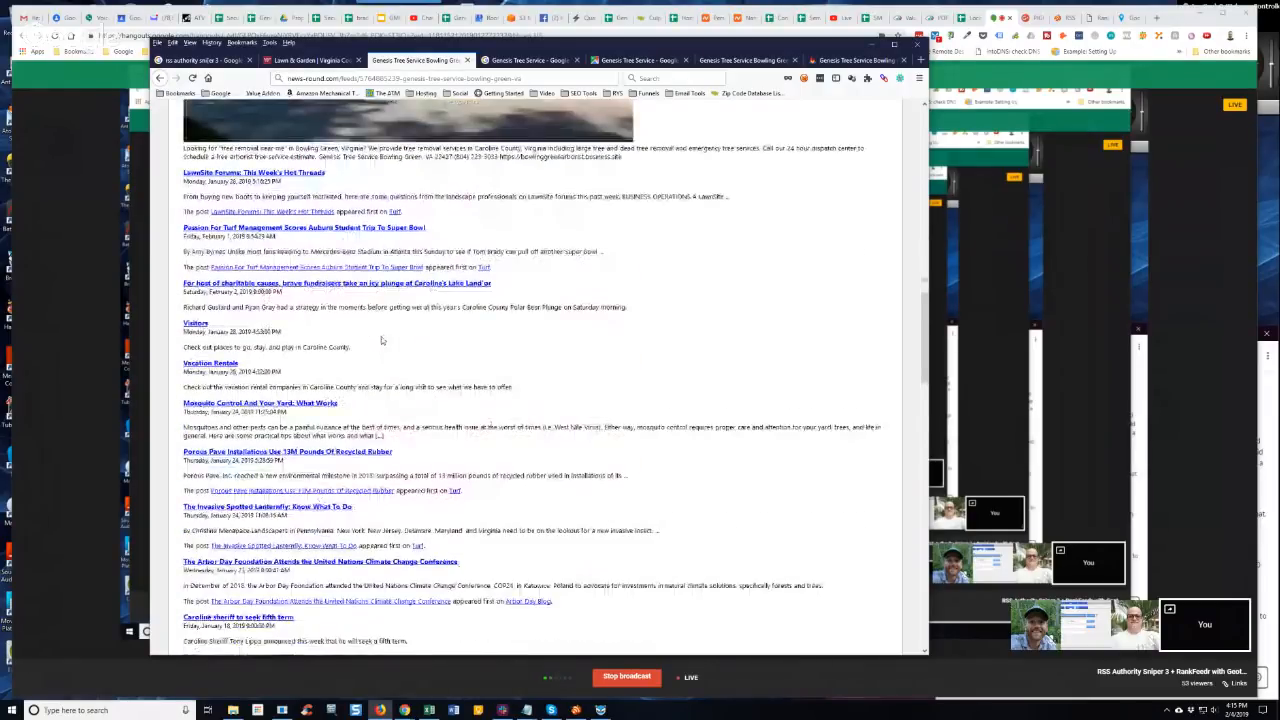
{"action": "scroll", "coordinate": [232, 252], "scroll_direction": "up", "scroll_amount": 1}
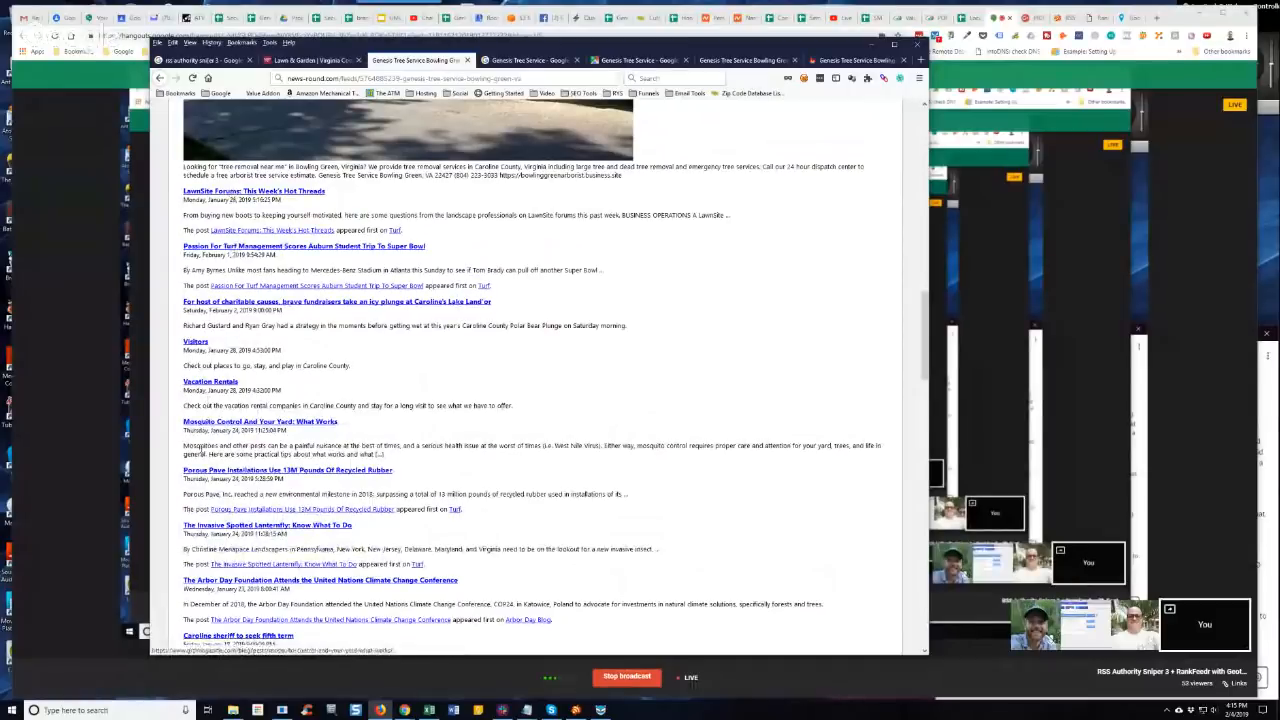
{"action": "scroll", "coordinate": [358, 447], "scroll_direction": "up", "scroll_amount": 1}
{"action": "scroll", "coordinate": [358, 447], "scroll_direction": "up", "scroll_amount": 5}
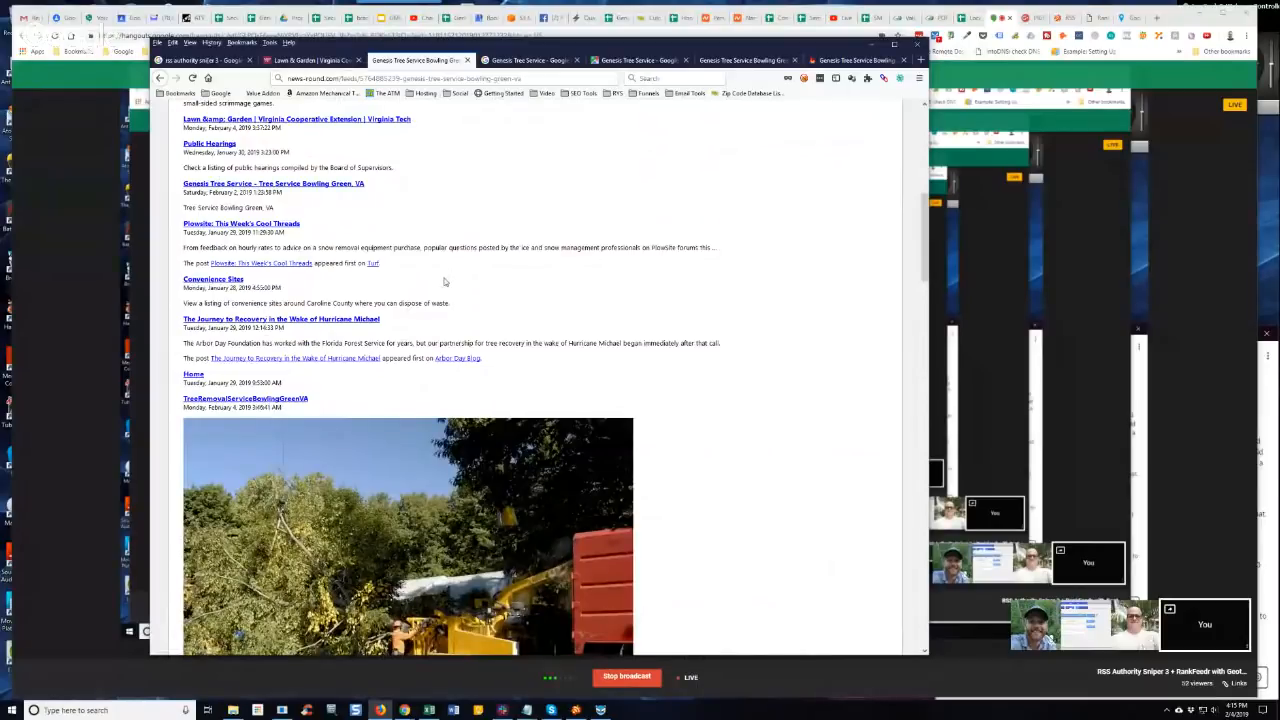
{"action": "scroll", "coordinate": [445, 282], "scroll_direction": "up", "scroll_amount": 3}
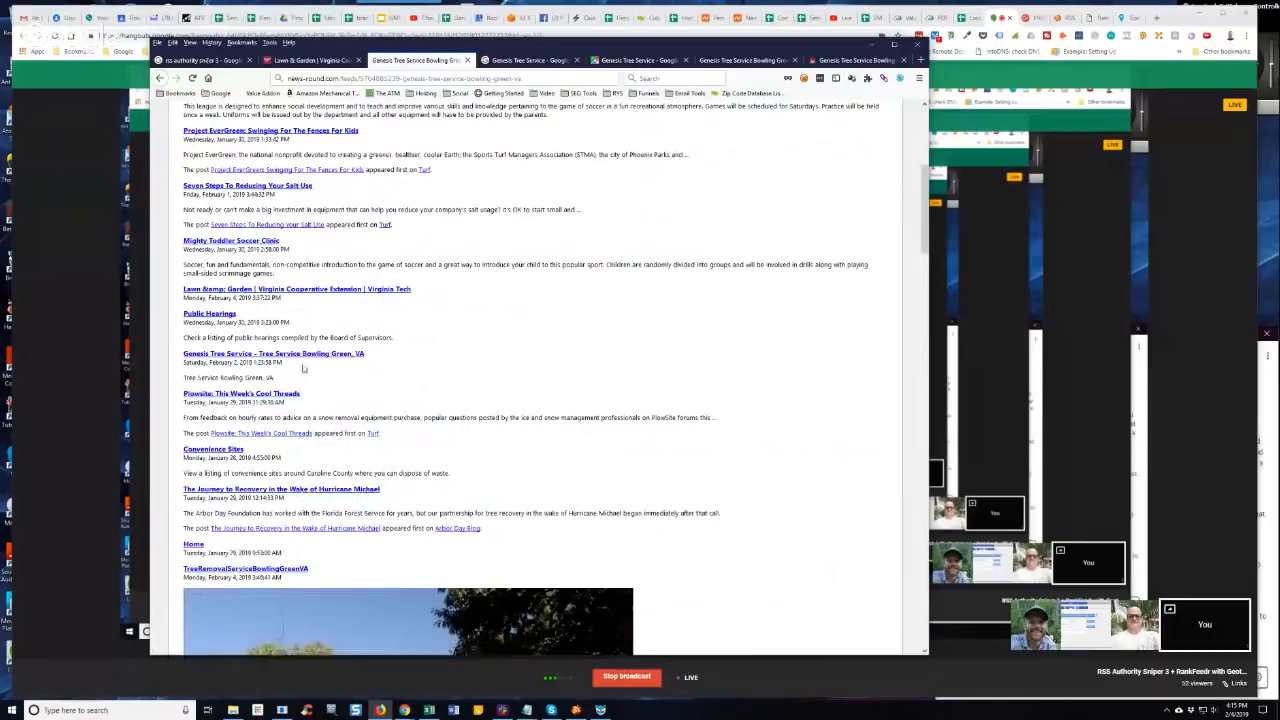
{"action": "scroll", "coordinate": [421, 410], "scroll_direction": "up", "scroll_amount": 2}
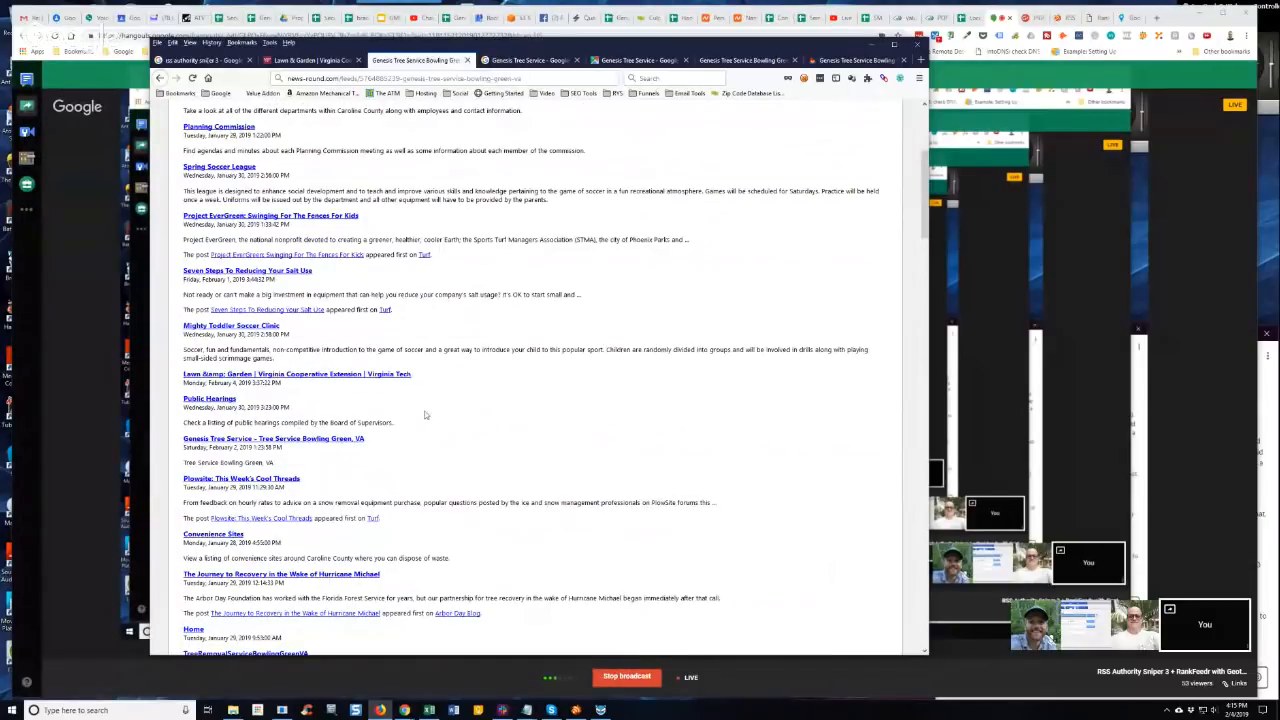
{"action": "scroll", "coordinate": [434, 405], "scroll_direction": "up", "scroll_amount": 3}
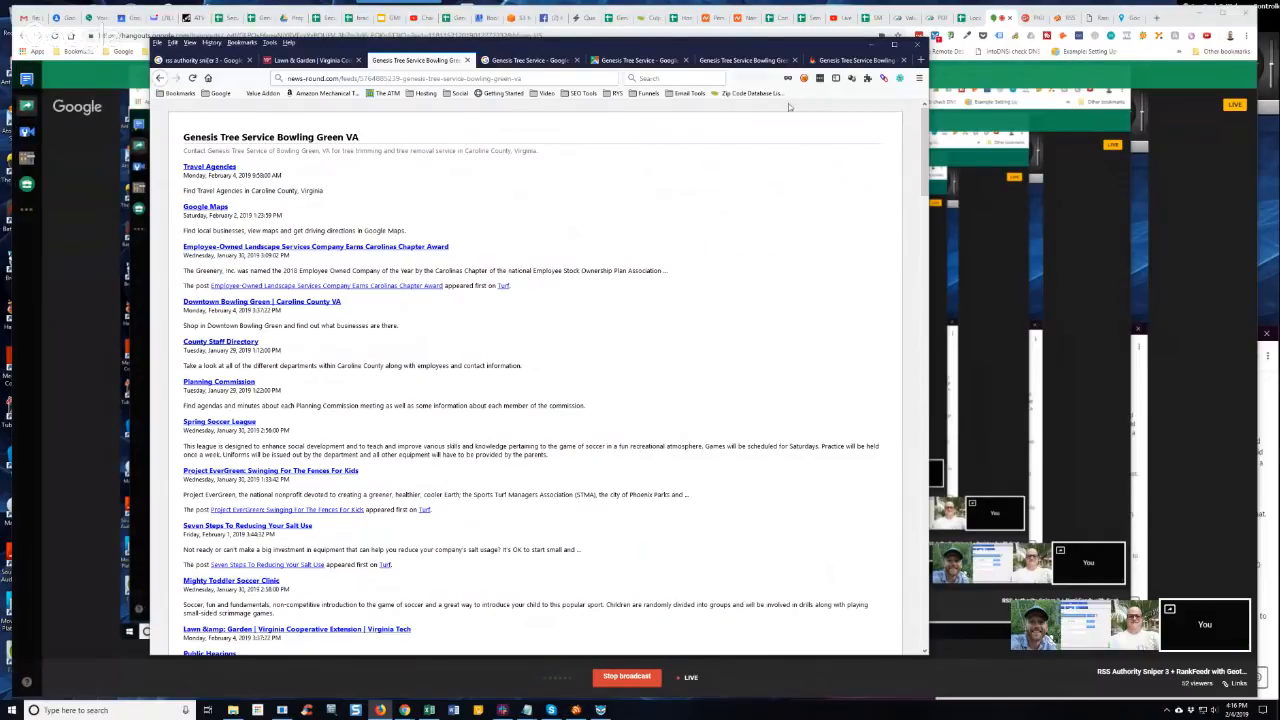
{"action": "right_click", "coordinate": [525, 196]}
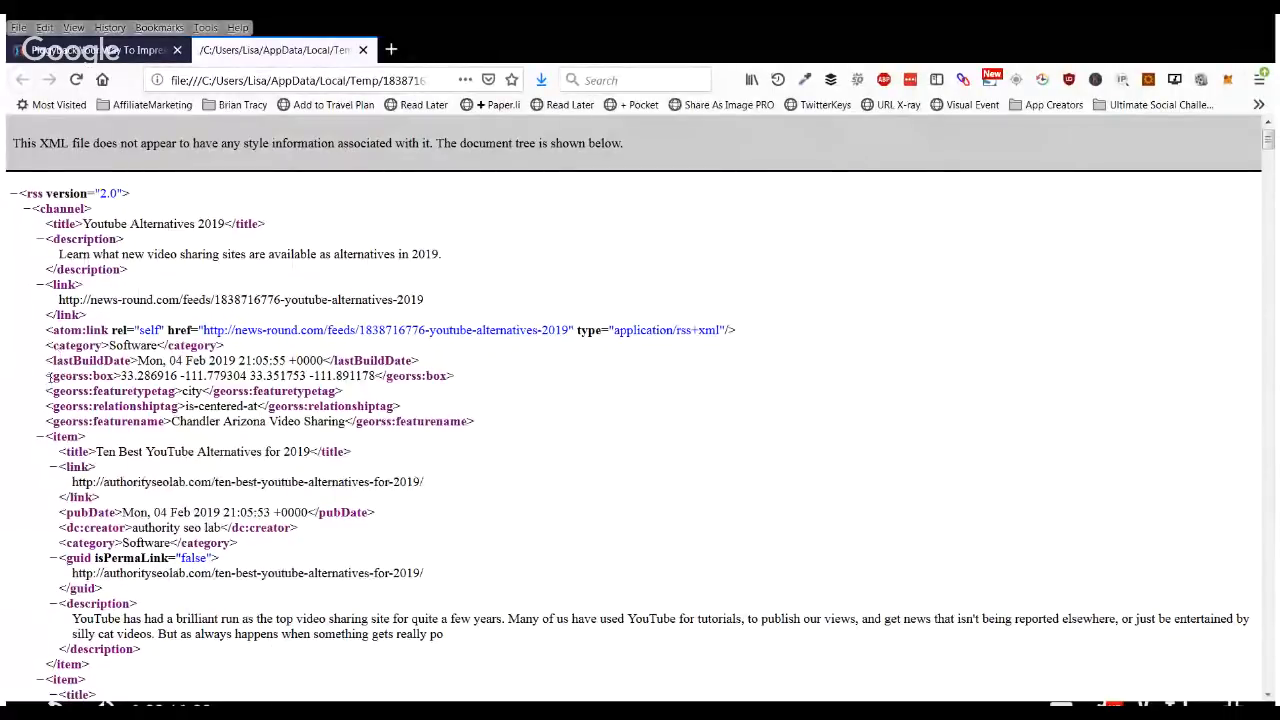
Highlight the georss tags in the Youtube Alternatives 2019 feed XML, from the box coordinates through the feature name, and clear the selection
{"action": "left_click_drag", "start_coordinate": [48, 376], "coordinate": [375, 376]}
{"action": "left_click", "coordinate": [130, 384]}
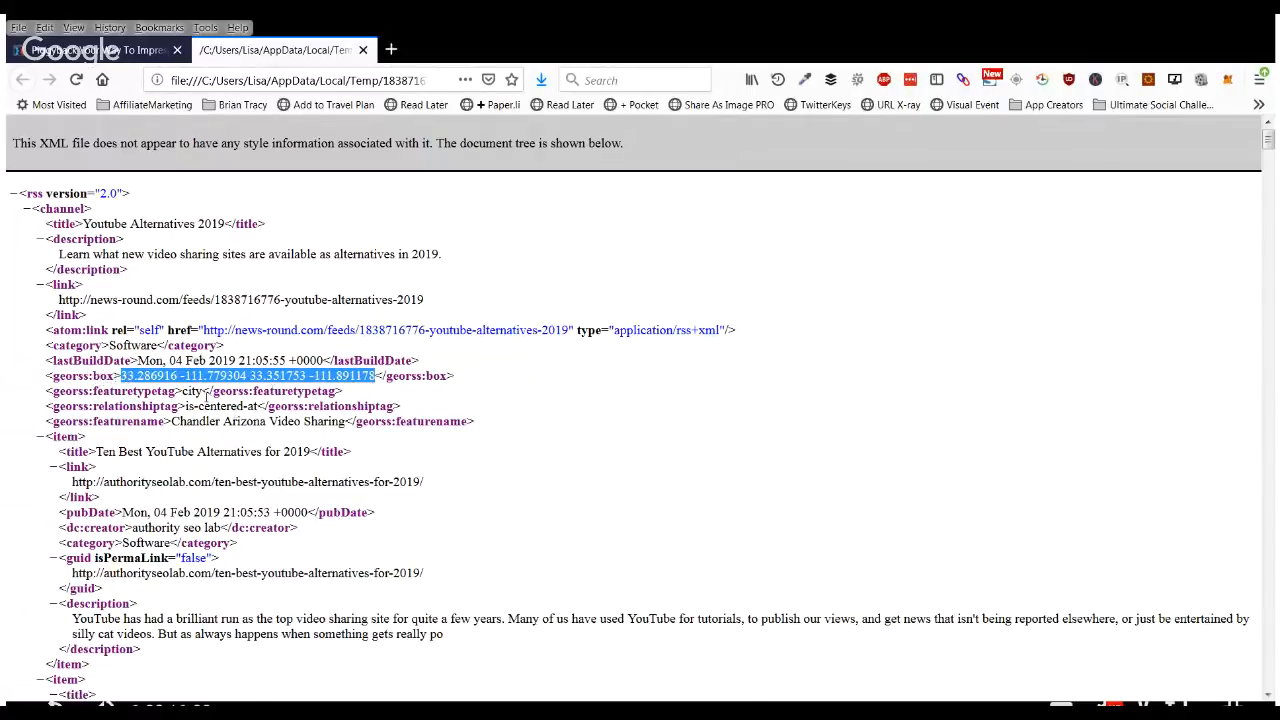
{"action": "left_click", "coordinate": [368, 398]}
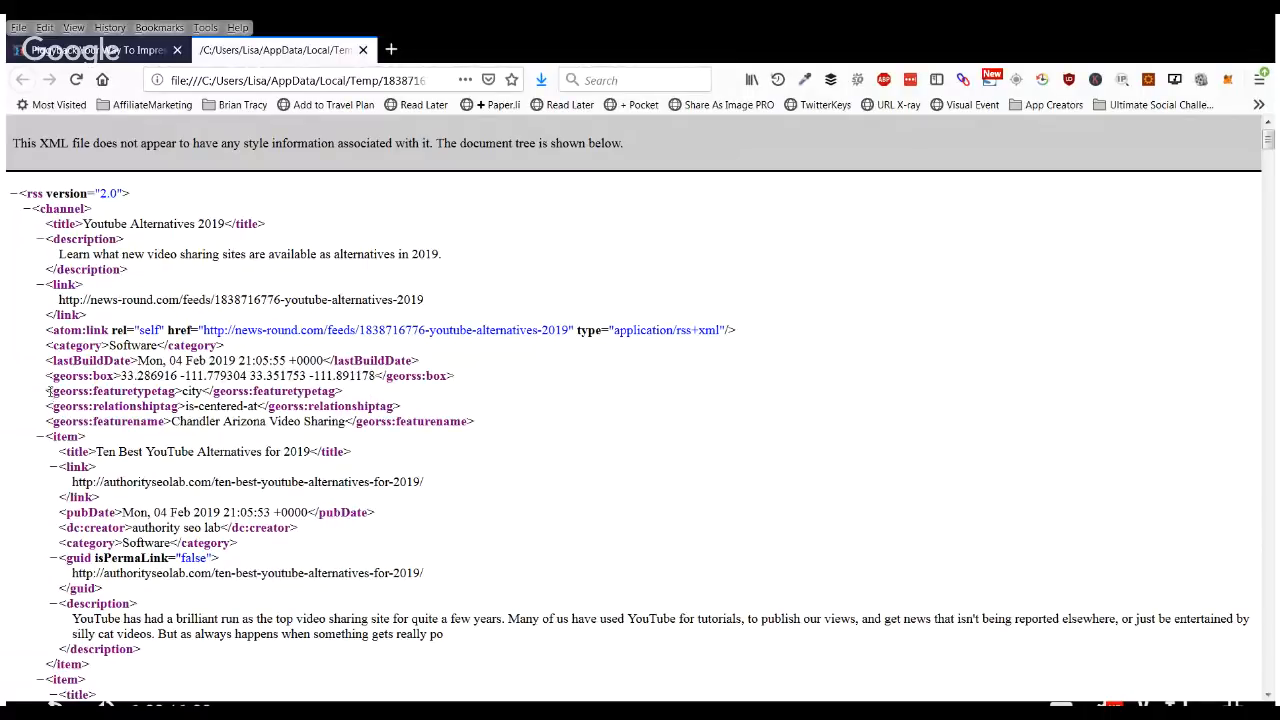
{"action": "left_click_drag", "start_coordinate": [47, 393], "coordinate": [97, 393]}
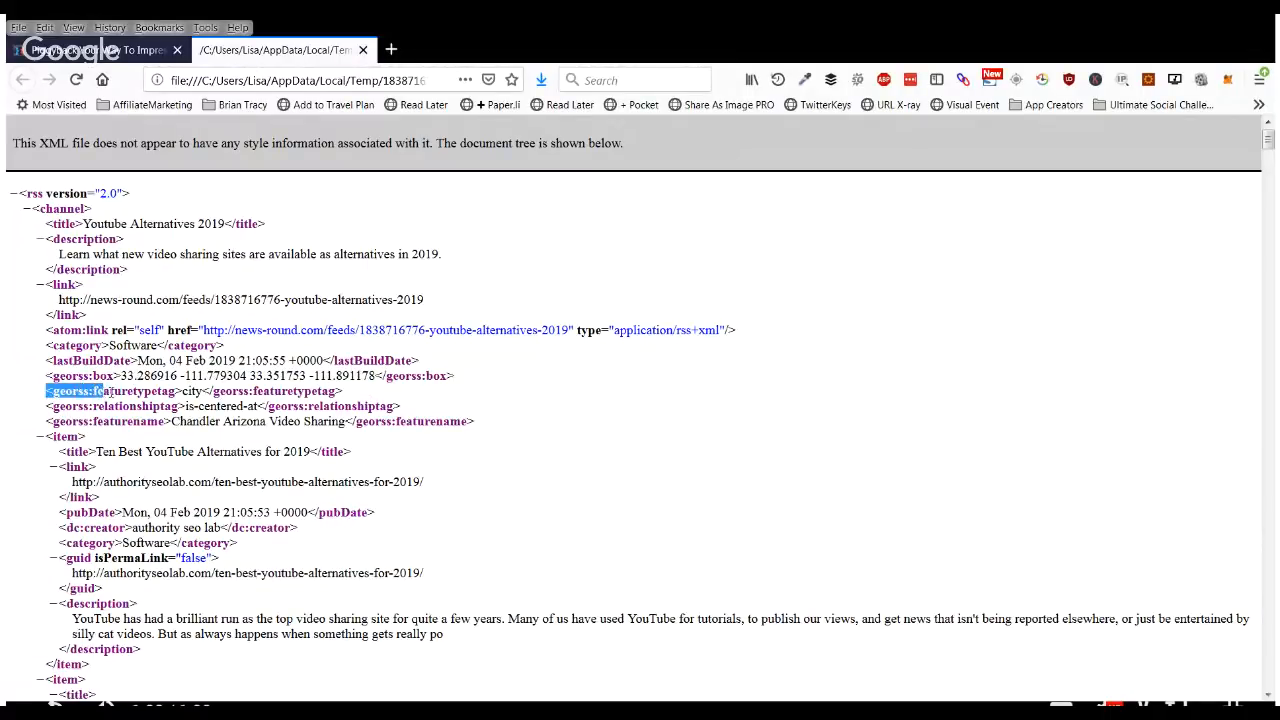
{"action": "left_click", "coordinate": [248, 394]}
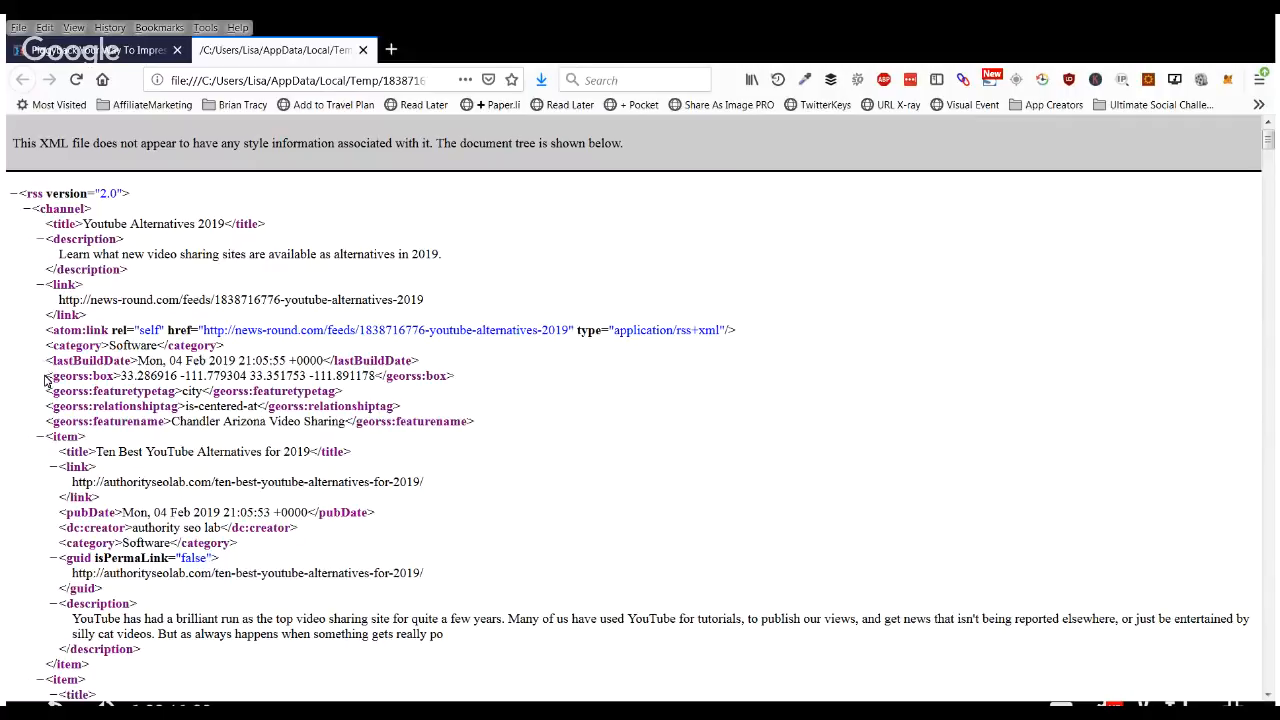
{"action": "left_click_drag", "start_coordinate": [45, 376], "coordinate": [501, 427]}
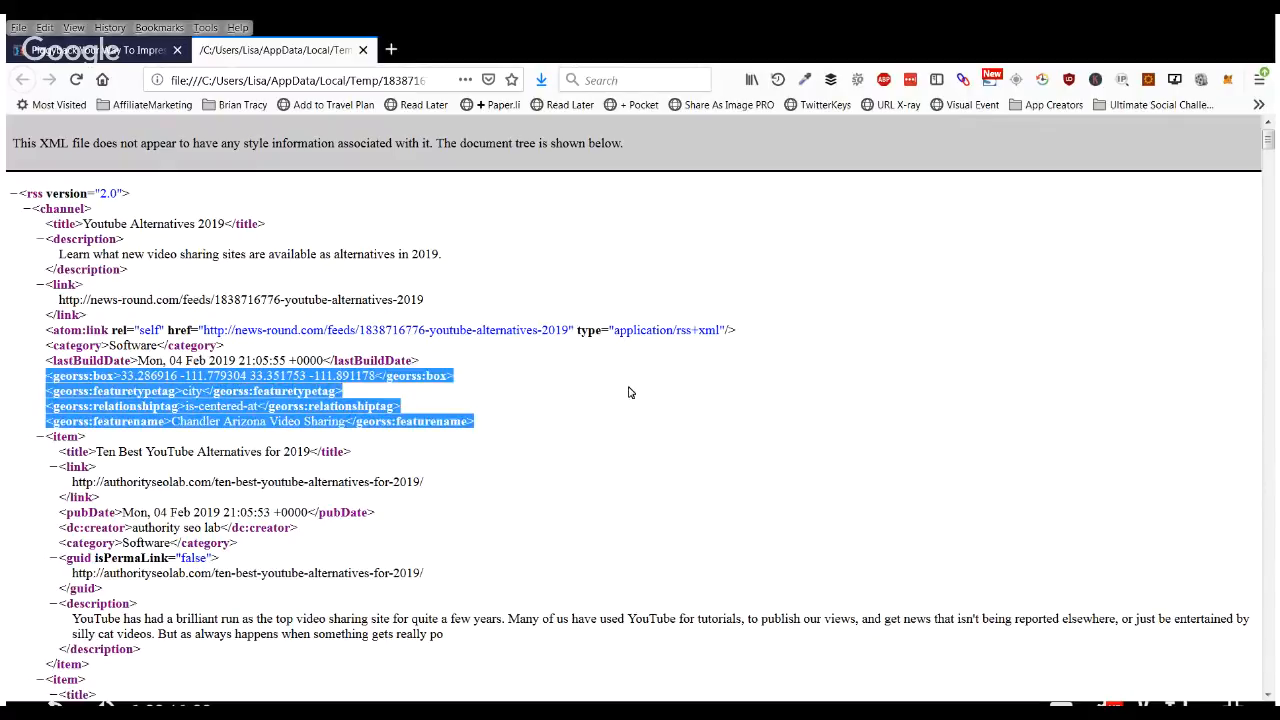
{"action": "left_click", "coordinate": [624, 430]}
Find the "21+ Smart Ways To Get More Subscribers on YouTube in 2019" item and highlight its category tags
{"action": "scroll", "coordinate": [624, 430], "scroll_direction": "down", "scroll_amount": 5}
{"action": "scroll", "coordinate": [624, 430], "scroll_direction": "down", "scroll_amount": 3}
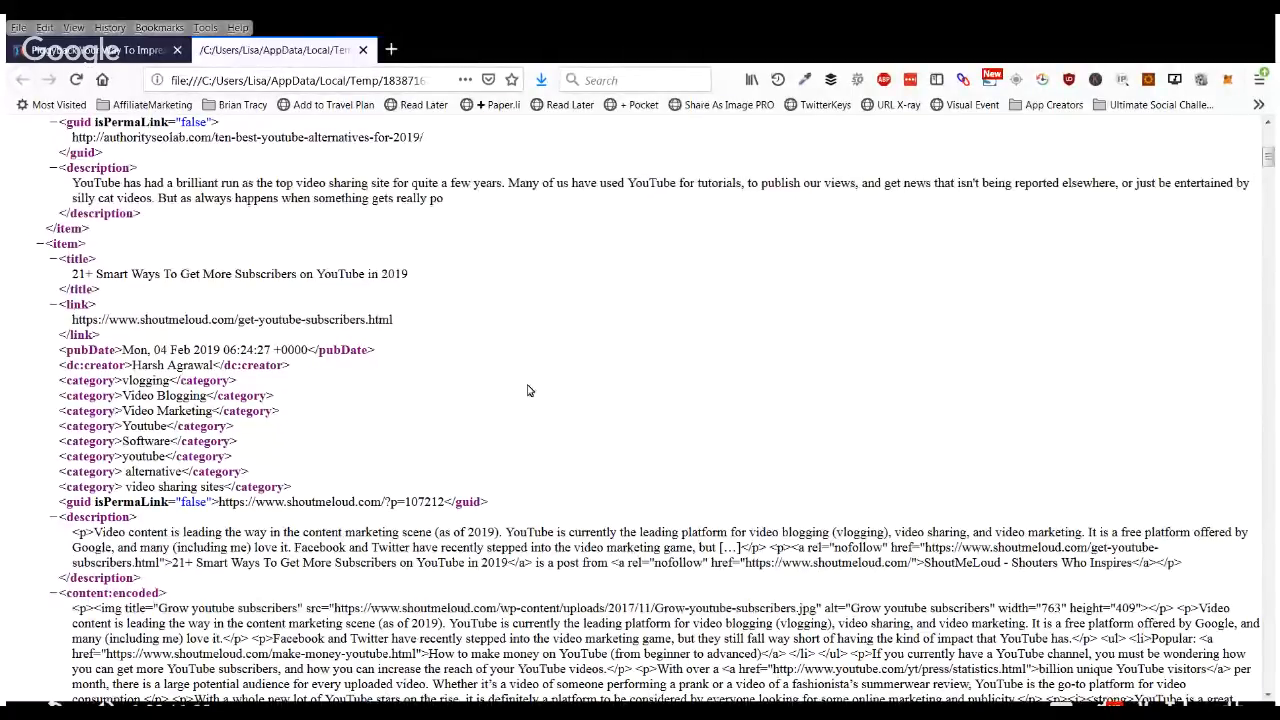
{"action": "scroll", "coordinate": [529, 390], "scroll_direction": "down", "scroll_amount": 2}
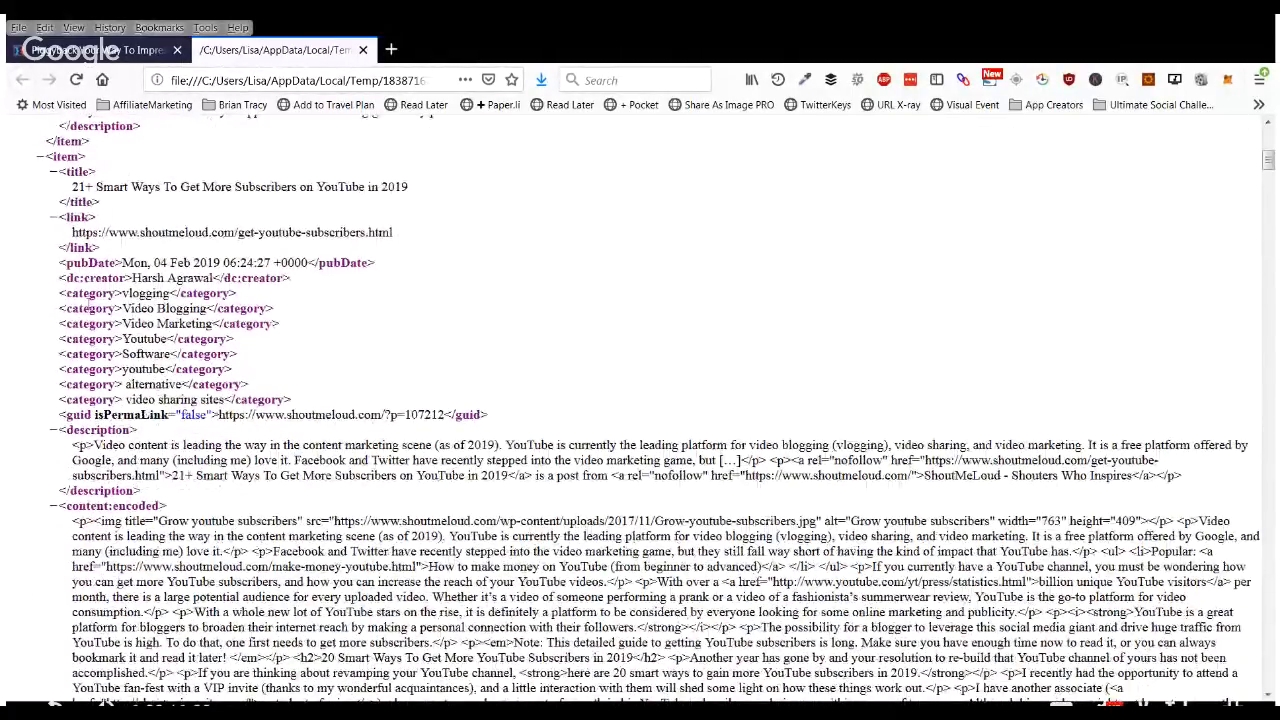
{"action": "left_click_drag", "start_coordinate": [60, 293], "coordinate": [279, 385]}
{"action": "left_click", "coordinate": [279, 385]}
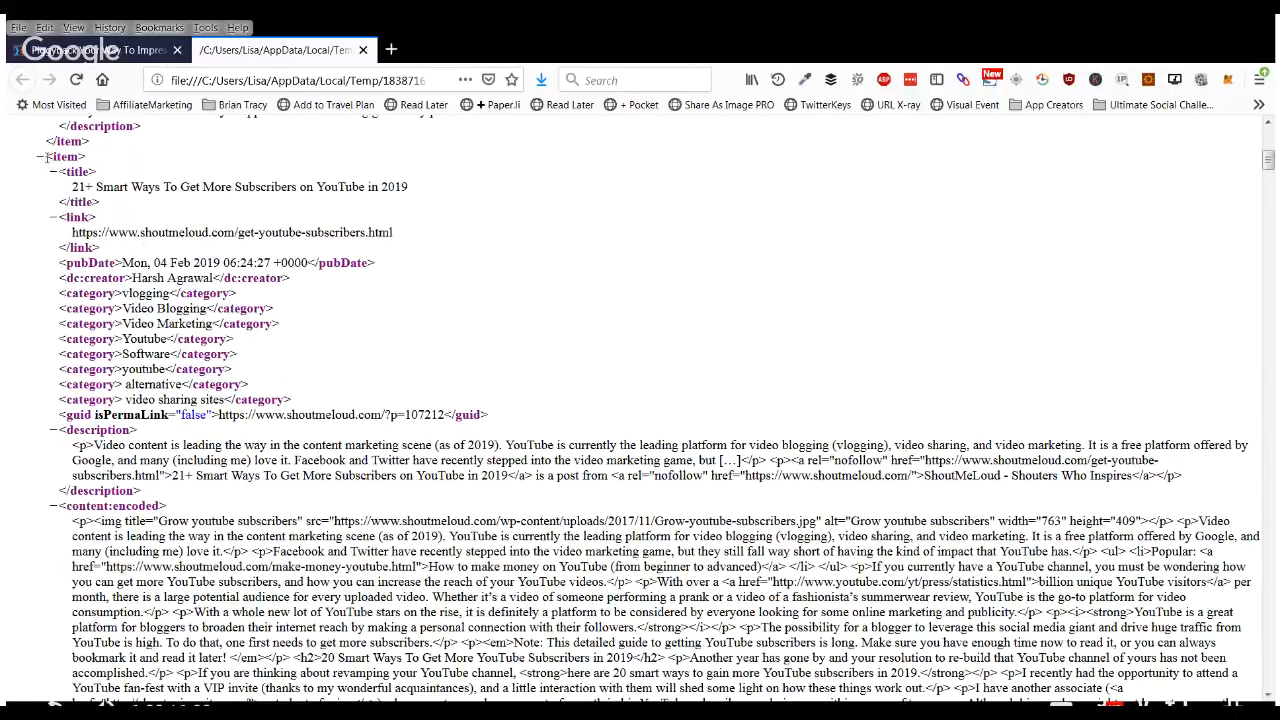
Highlight the item's body and its Software and video sharing sites category values, and clear the selection
{"action": "left_click_drag", "start_coordinate": [95, 165], "coordinate": [70, 558]}
{"action": "left_click", "coordinate": [6, 441]}
{"action": "left_click_drag", "start_coordinate": [122, 354], "coordinate": [170, 354]}
{"action": "left_click", "coordinate": [304, 401]}
{"action": "left_click_drag", "start_coordinate": [126, 399], "coordinate": [226, 400]}
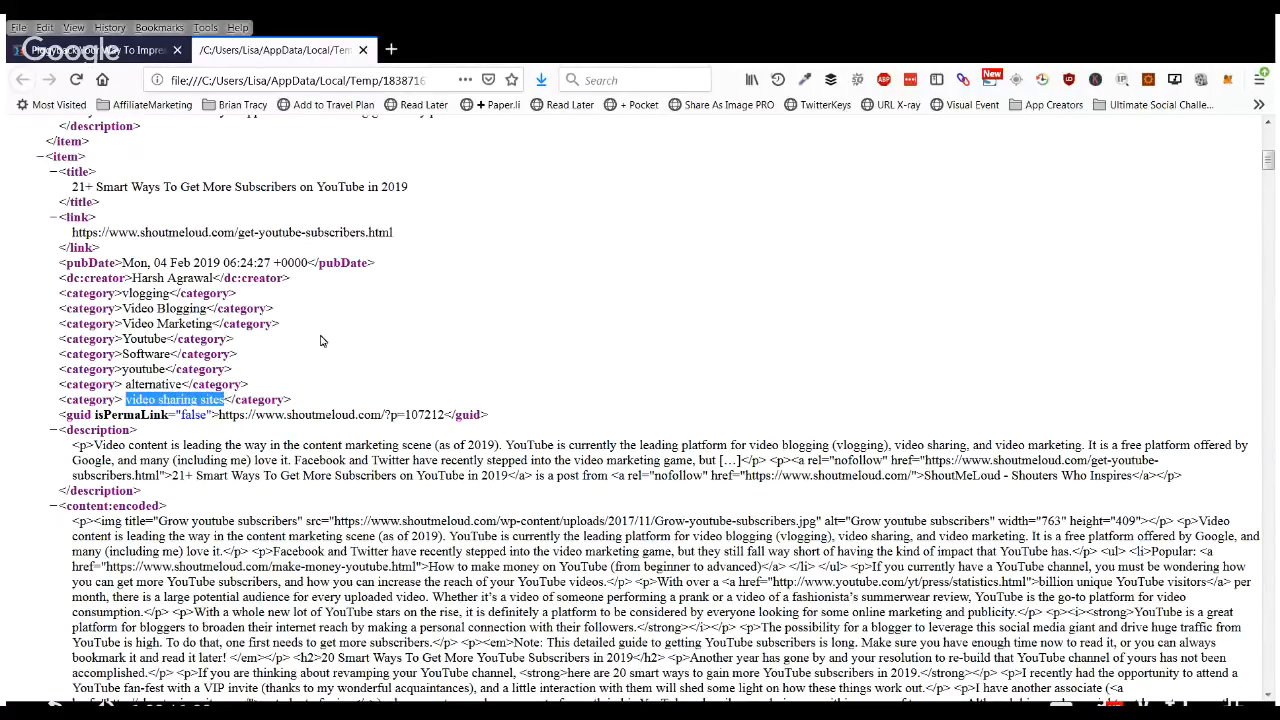
{"action": "left_click", "coordinate": [363, 335]}
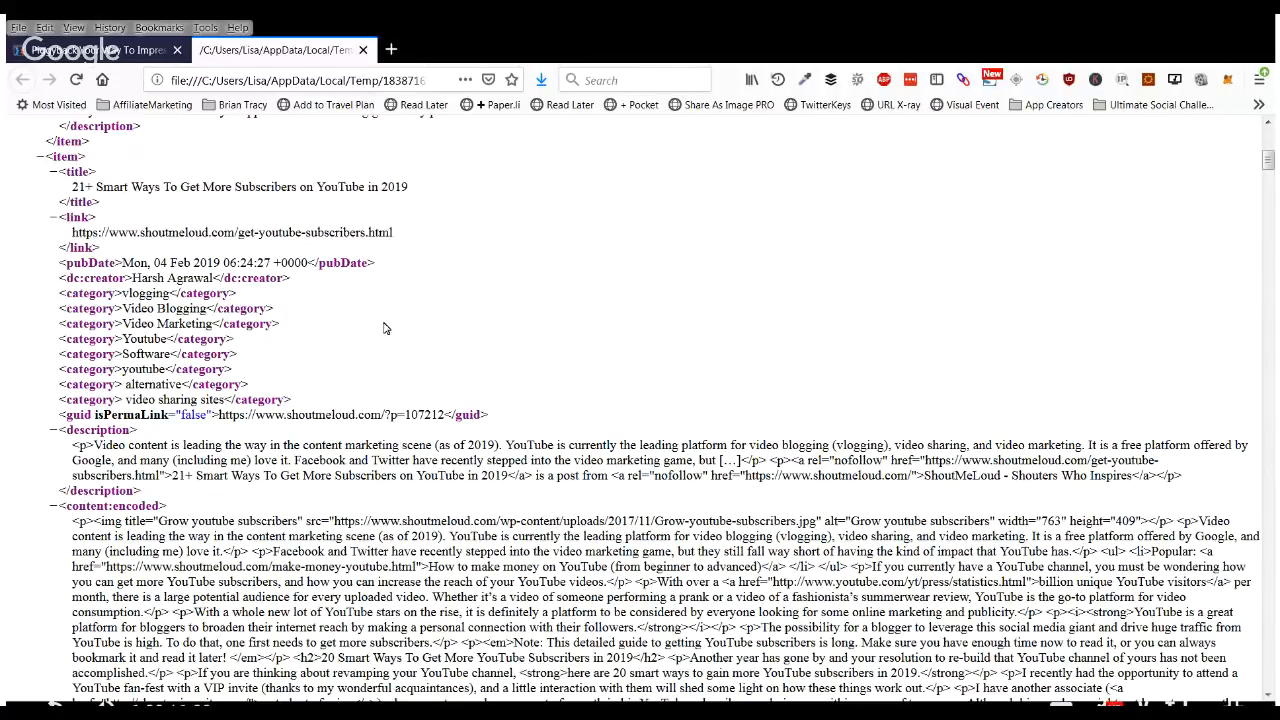
Examine the category tags of the freelance writing business item further down, and return to the beginning of the feed XML
{"action": "scroll", "coordinate": [401, 338], "scroll_direction": "down", "scroll_amount": 15}
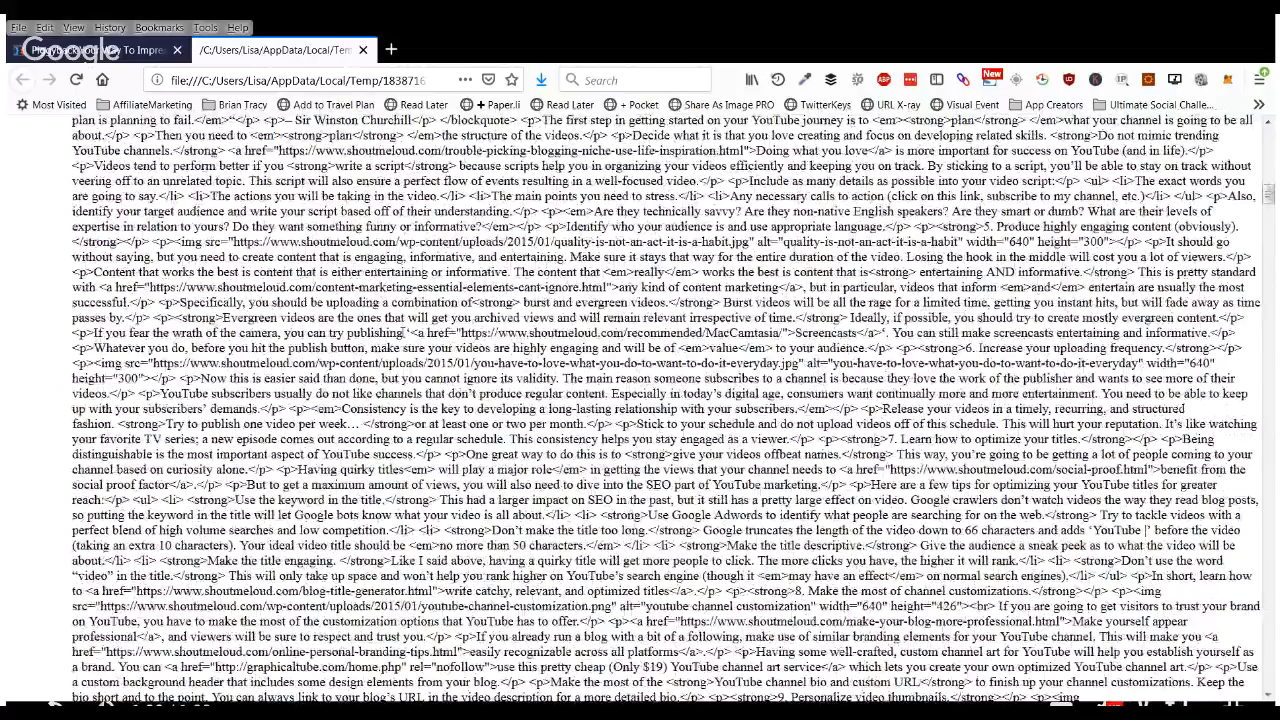
{"action": "scroll", "coordinate": [403, 333], "scroll_direction": "up", "scroll_amount": 15}
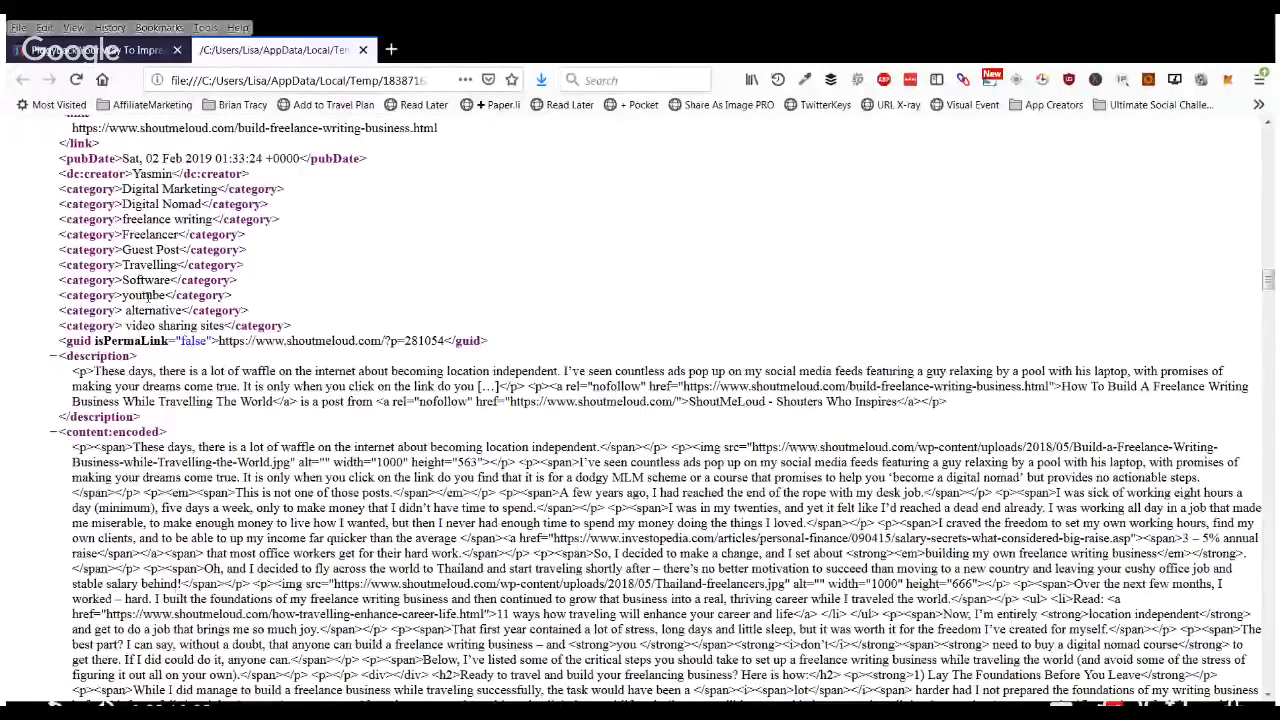
{"action": "scroll", "coordinate": [390, 258], "scroll_direction": "up", "scroll_amount": 20}
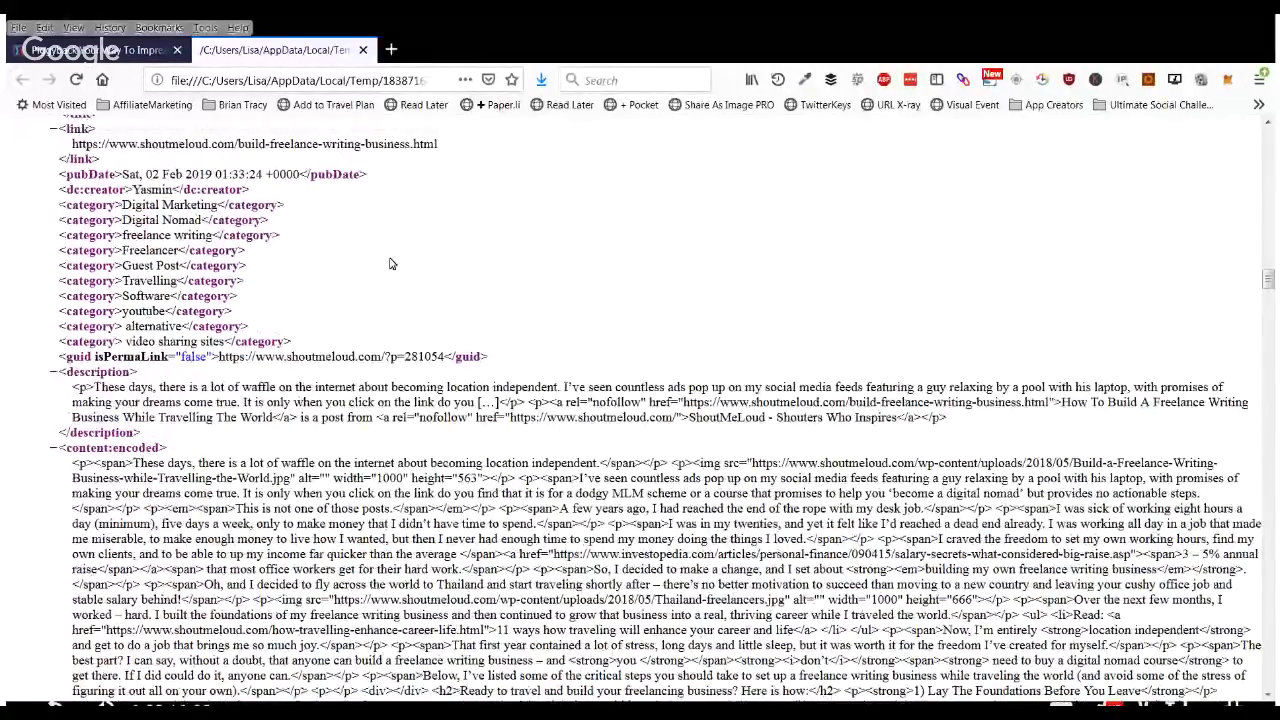
{"action": "scroll", "coordinate": [399, 252], "scroll_direction": "up", "scroll_amount": 10}
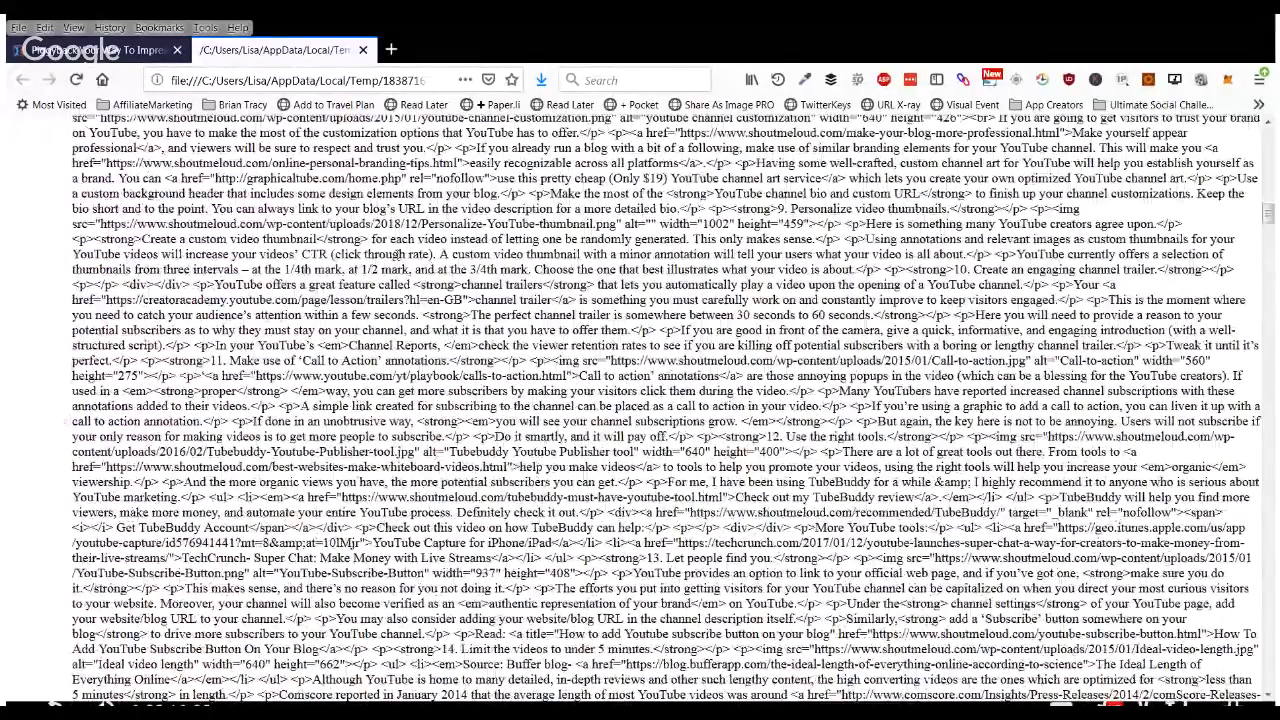
{"action": "scroll", "coordinate": [398, 226], "scroll_direction": "up", "scroll_amount": 15}
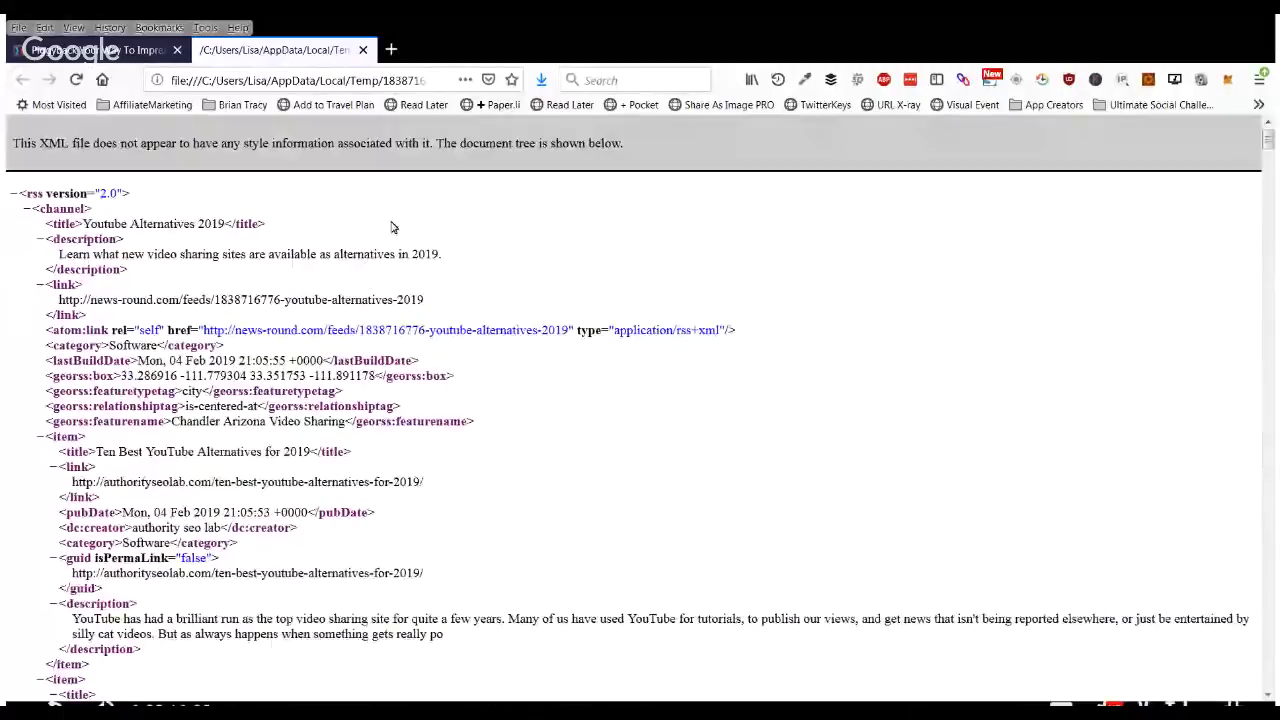